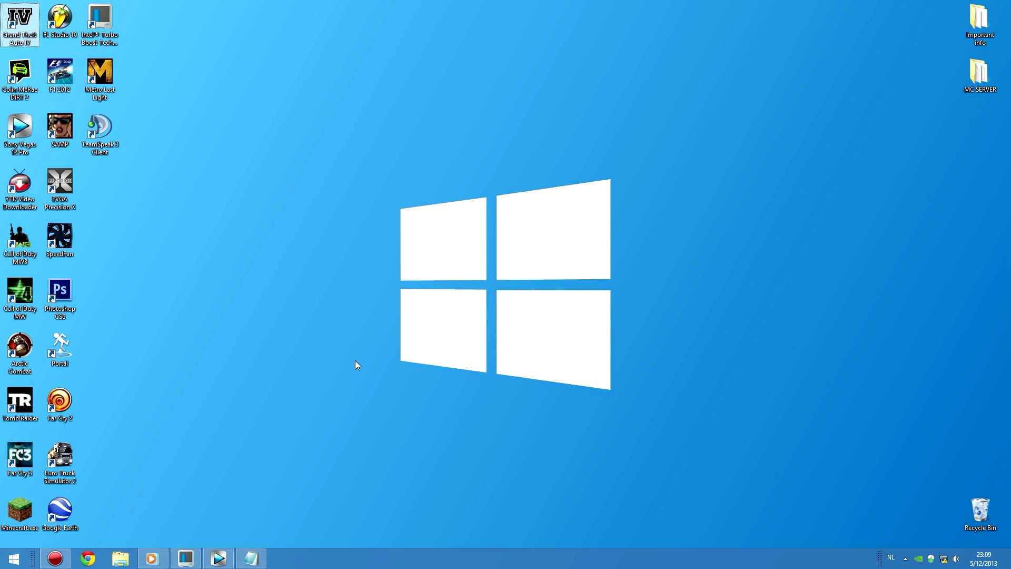
Open Photoshop CS6 and create a new 1920 × 1080 pixel document with transparent background contents.
double_click(47, 305)
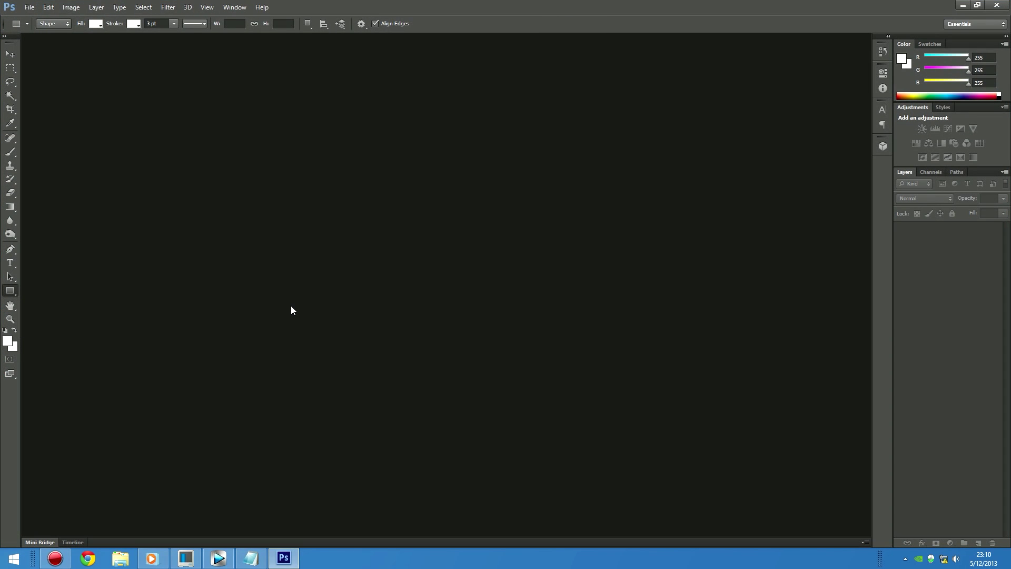
left_click(29, 7)
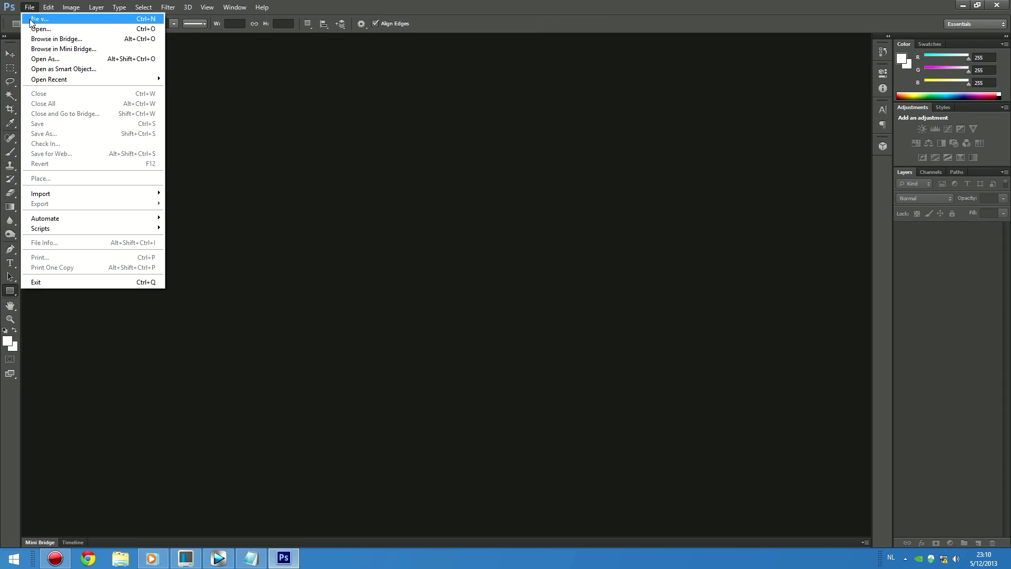
left_click(39, 19)
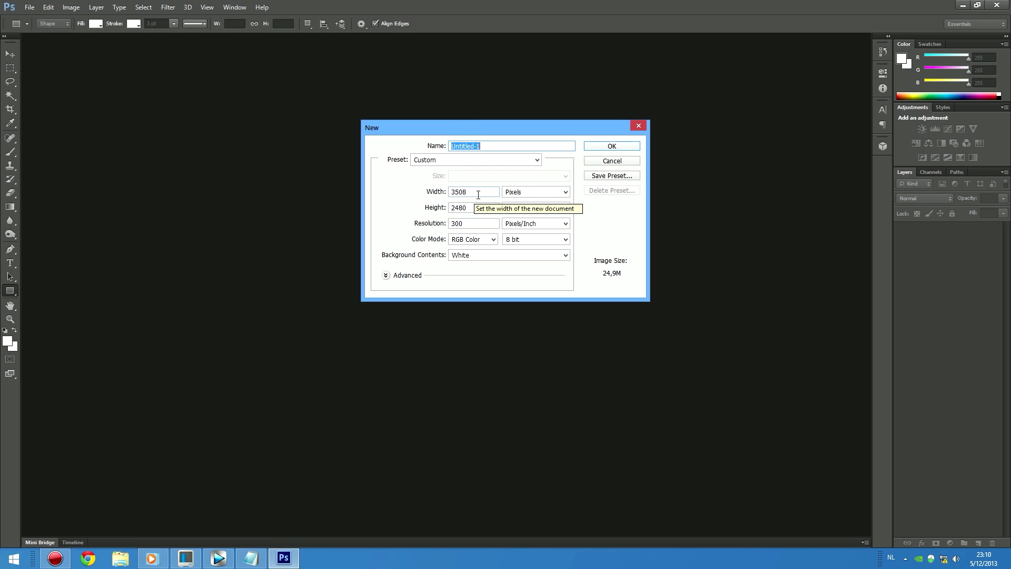
left_click_drag(485, 191, 443, 194)
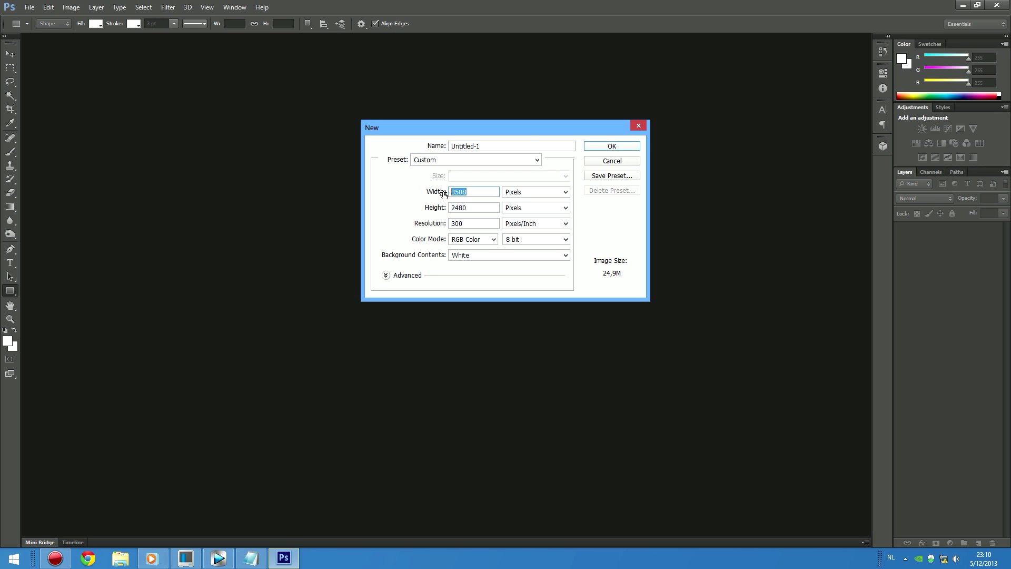
type("1920")
left_click_drag(484, 208, 424, 207)
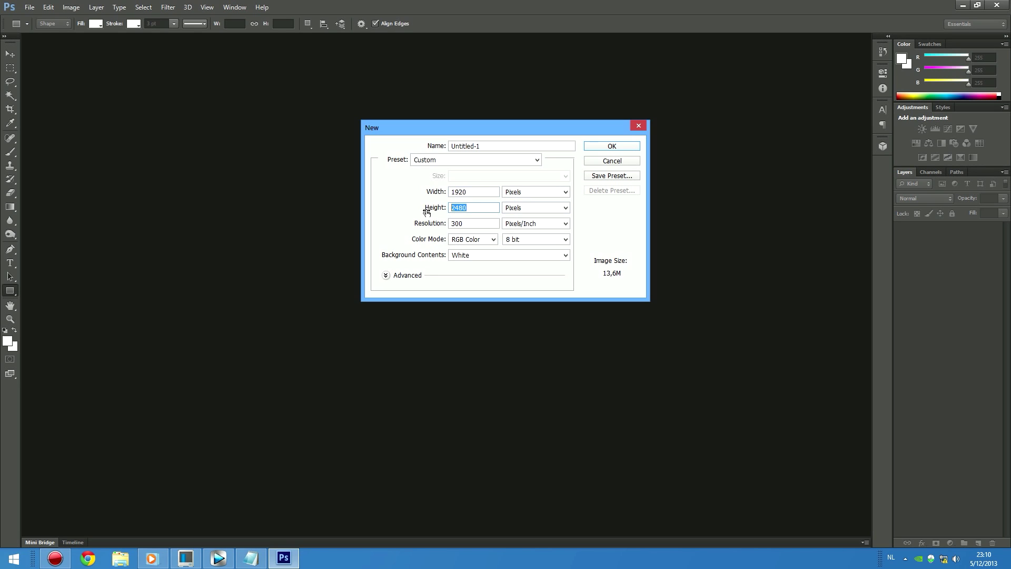
type("1080")
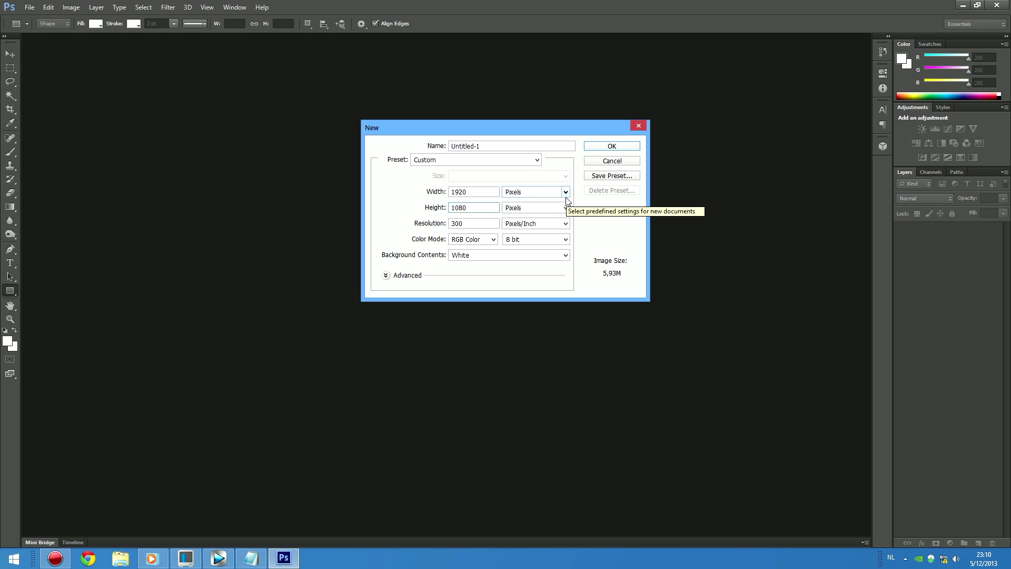
left_click(481, 256)
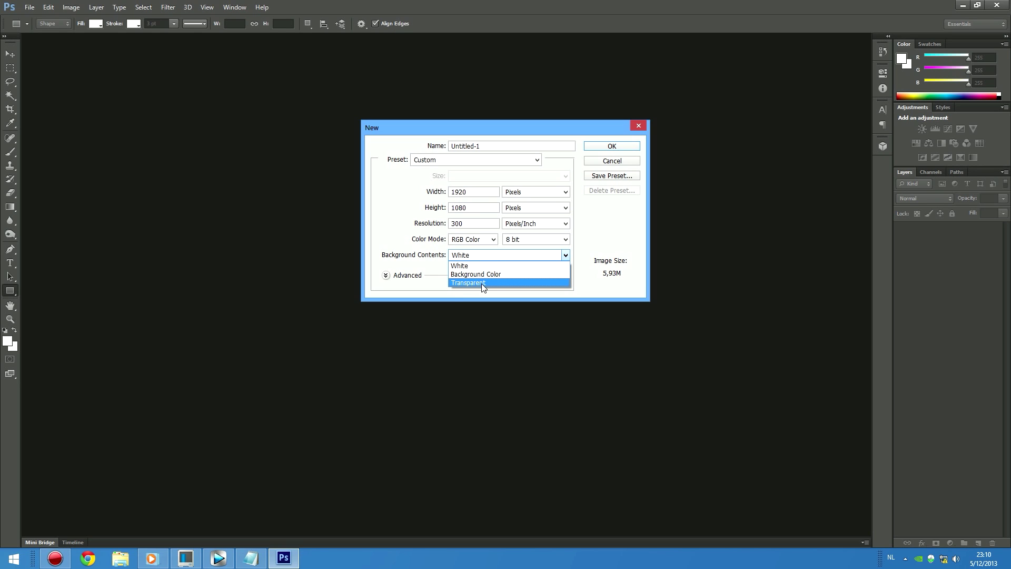
left_click(494, 282)
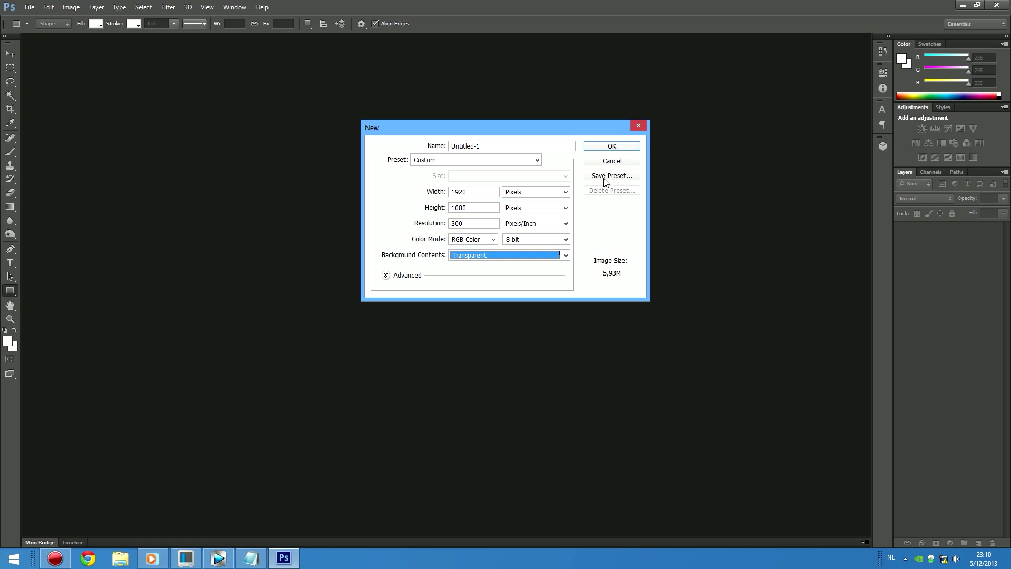
left_click(614, 148)
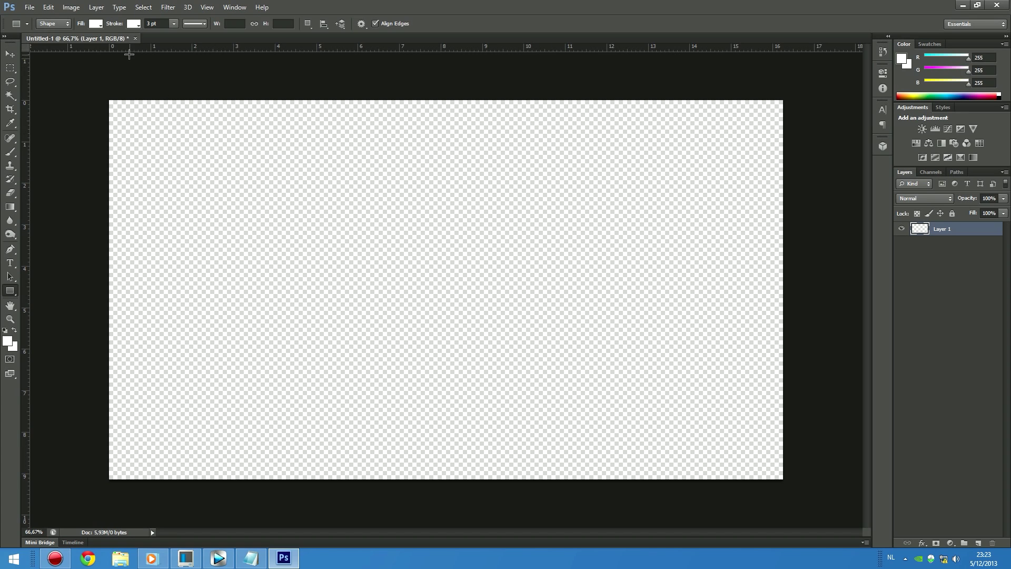
Place a horizontal and a vertical guide that cross at the center of the canvas.
left_click_drag(124, 50, 120, 290)
left_click_drag(27, 318, 446, 318)
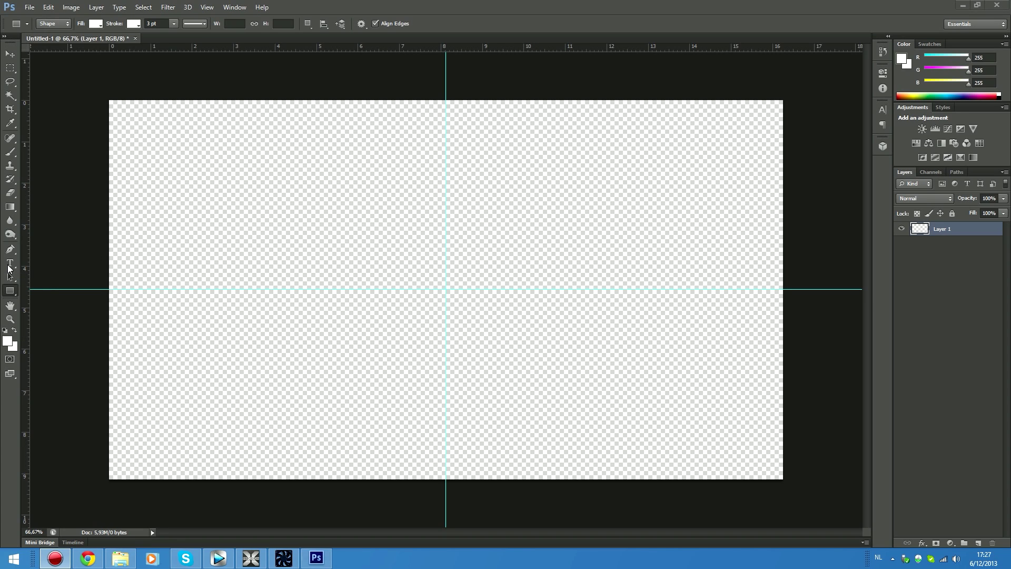
Add centered text near the middle of the canvas reading "Don't stop me now", "-" and "Queen" on three separate lines.
left_click(9, 266)
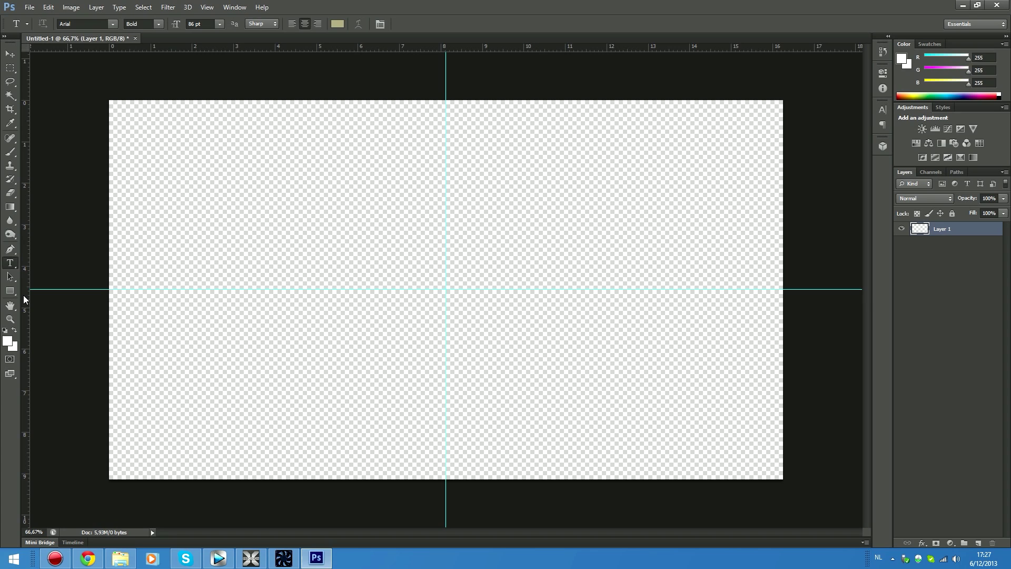
left_click(466, 270)
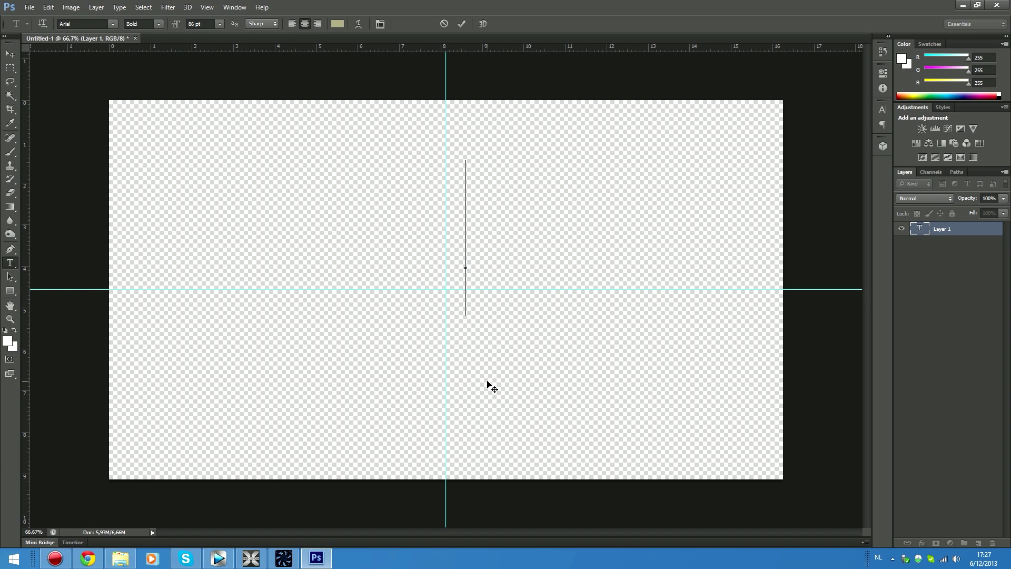
type("Don't stop me now")
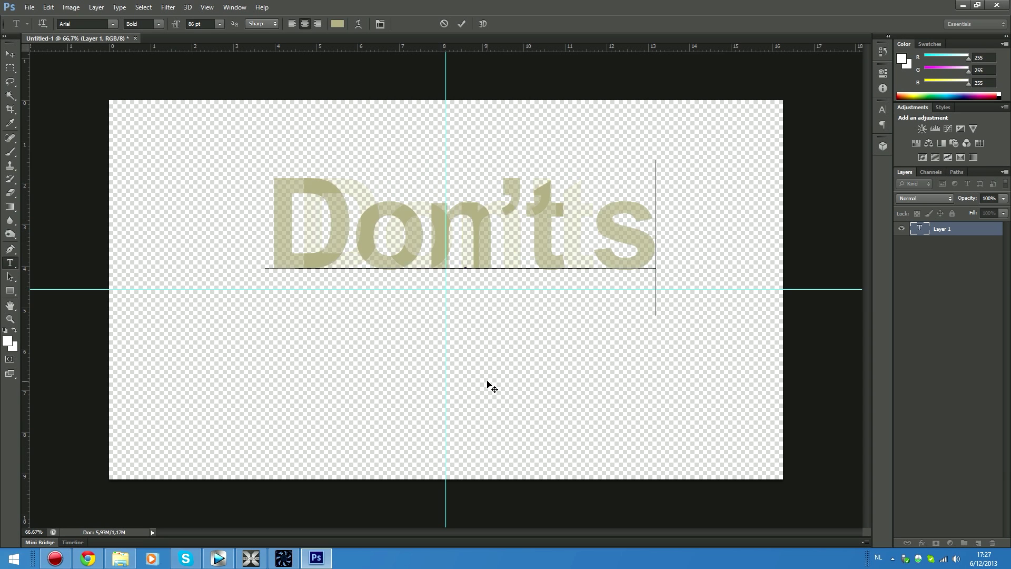
key("Return")
type("-")
key("Return")
type("Queen")
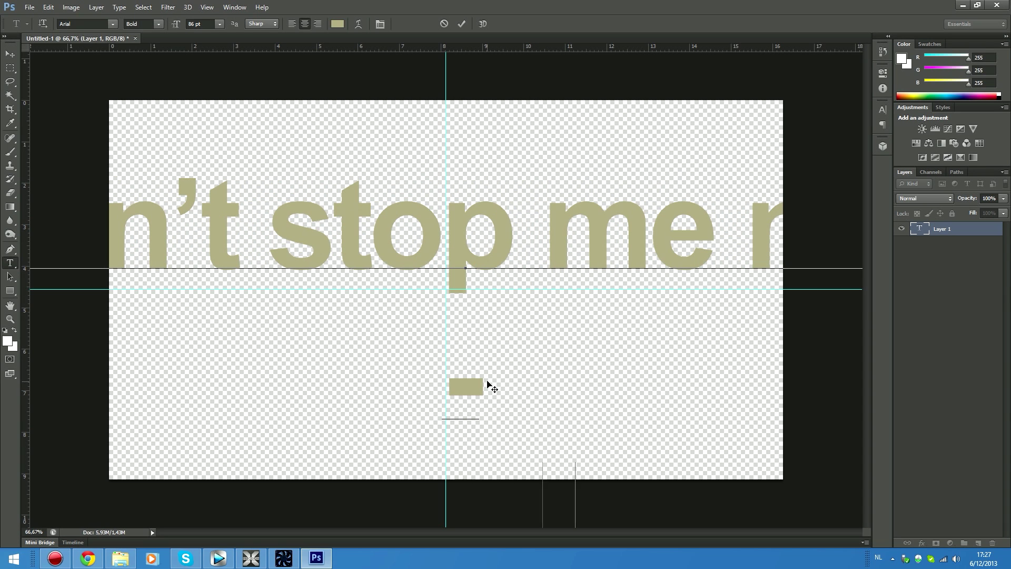
Set the size of all the text to 50 pt and center the text block on the guide intersection.
key("ctrl+a")
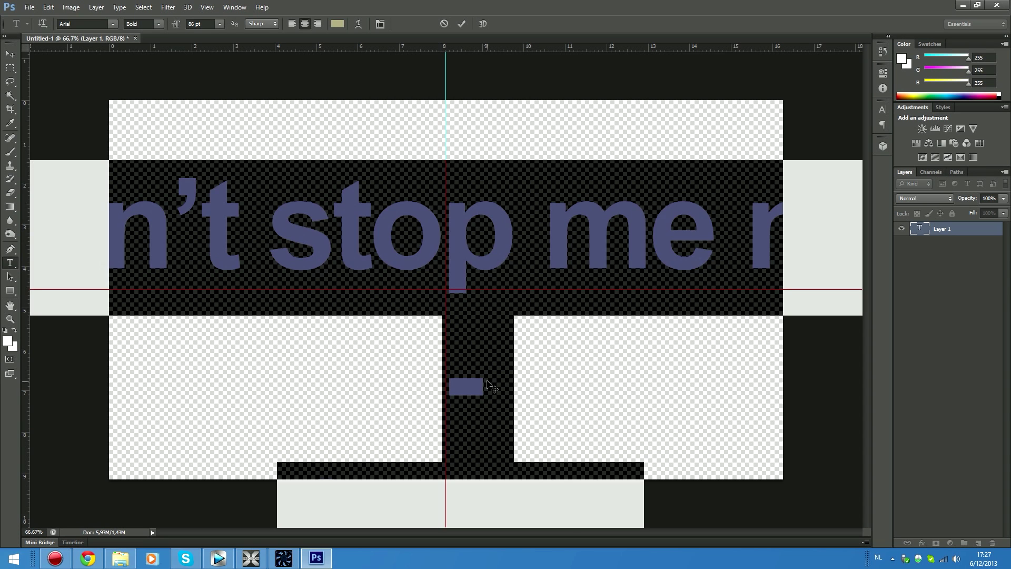
left_click(191, 24)
type("50")
key("Return")
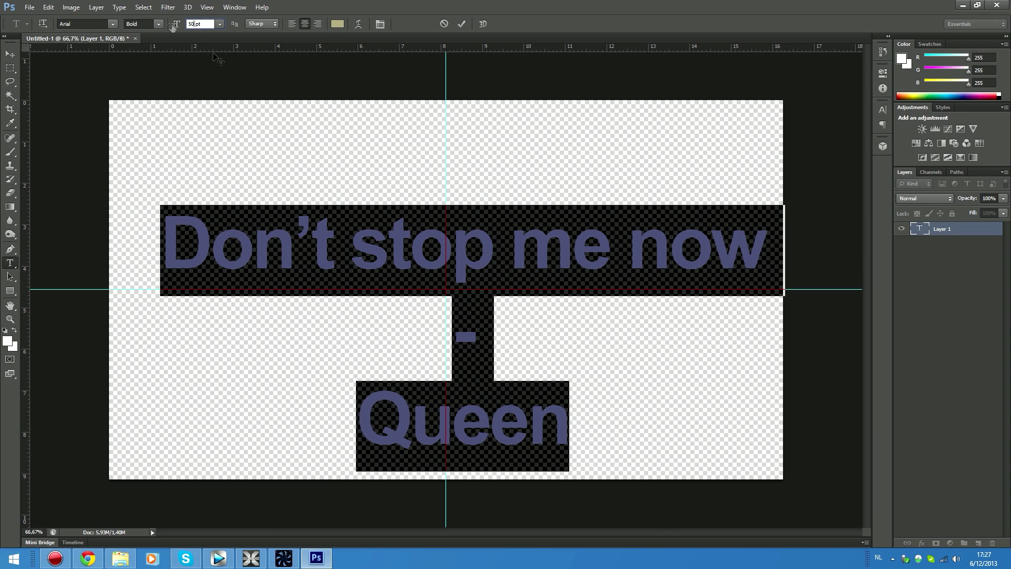
left_click(387, 240)
left_click(707, 418)
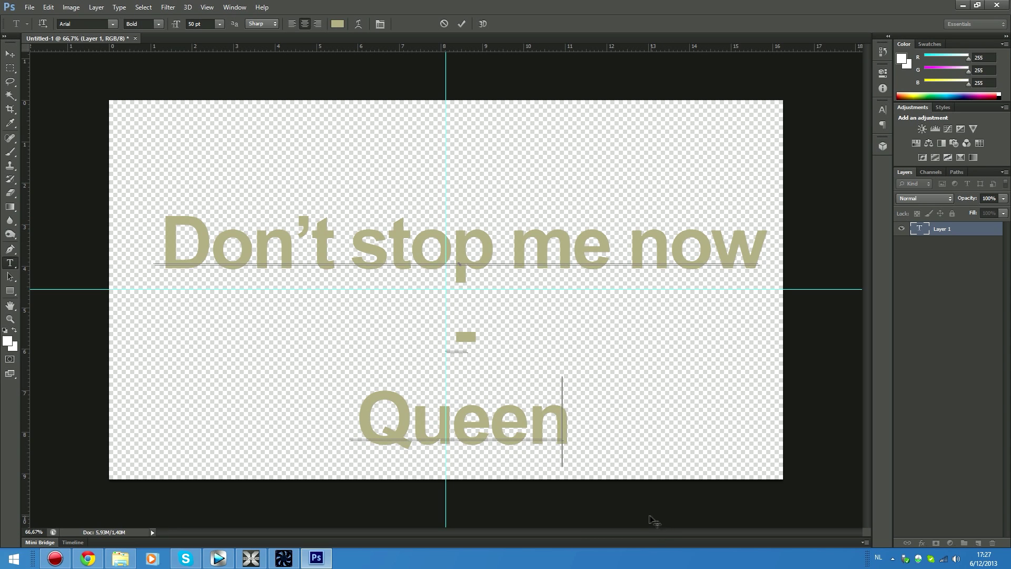
left_click_drag(650, 524, 636, 475)
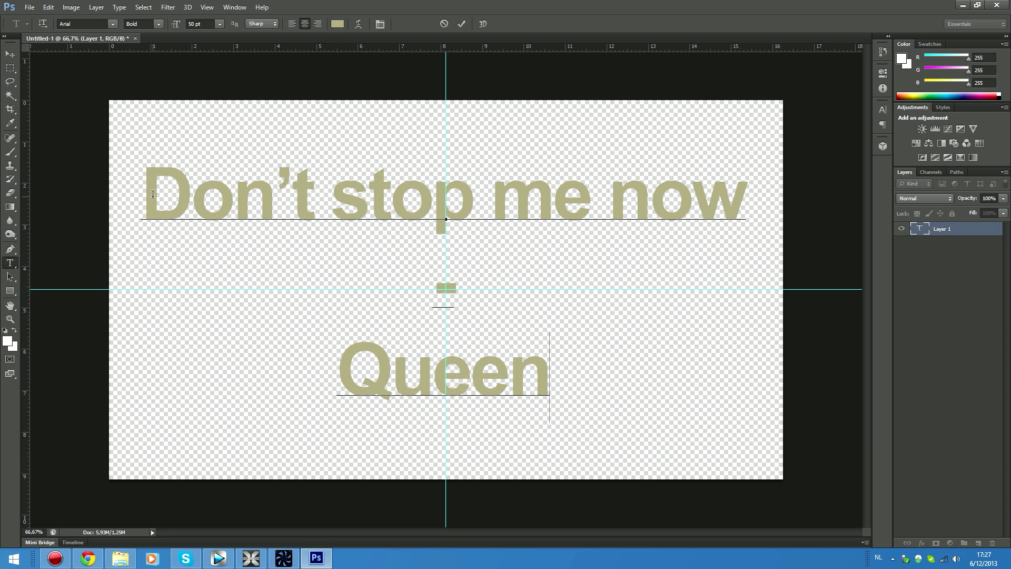
Change the color of all the text to white (ffffff).
key("ctrl+a")
left_click(338, 24)
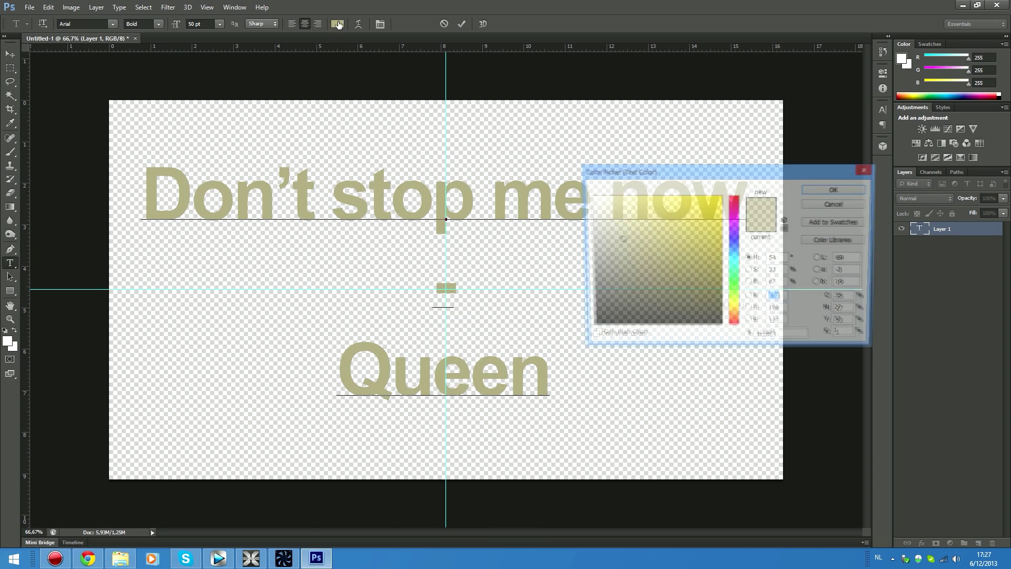
left_click_drag(614, 245, 446, 145)
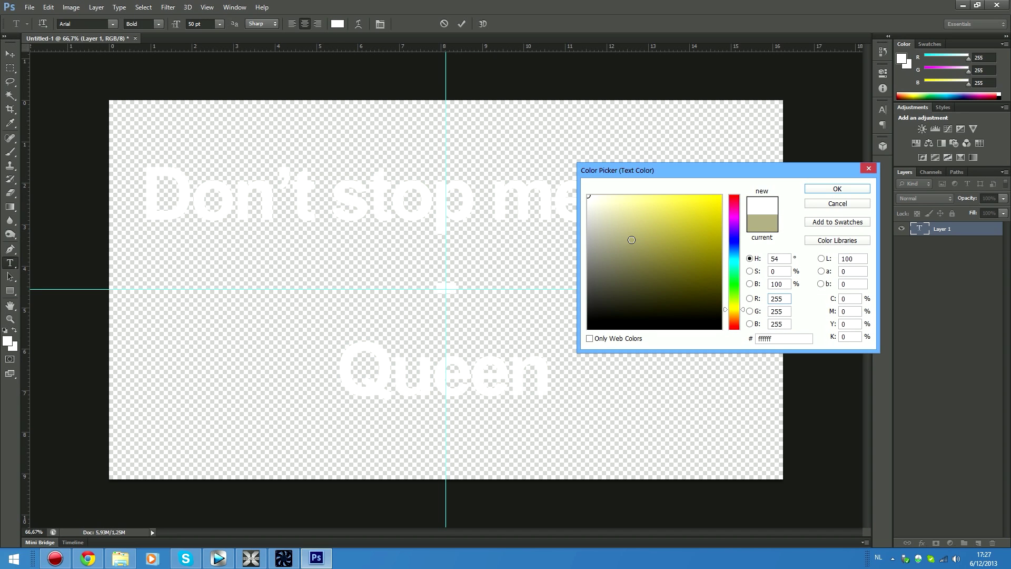
left_click(831, 189)
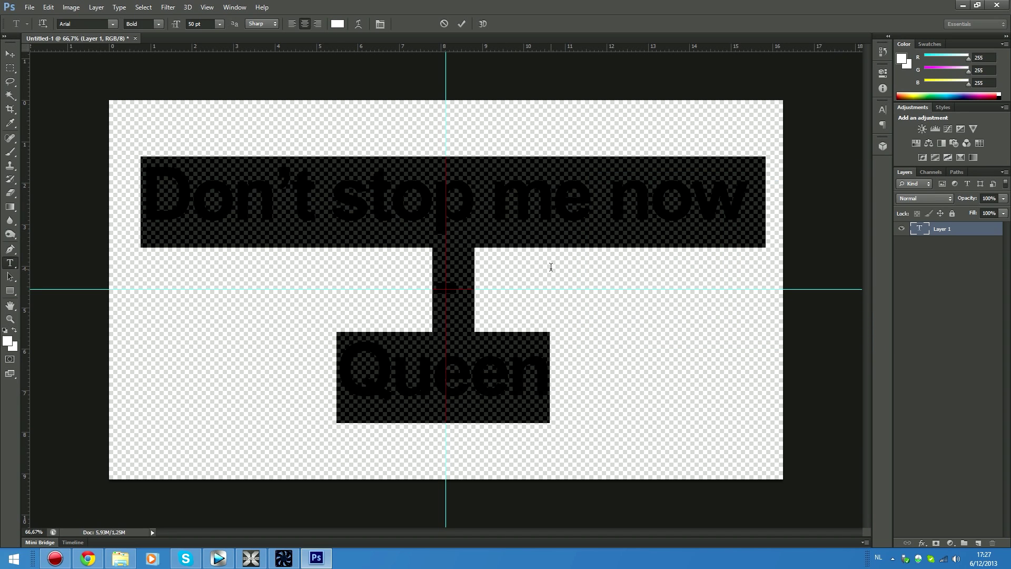
Enable the Drop Shadow and Gradient Overlay layer styles on the text layer, leaving Bevel & Emboss off.
left_click(96, 8)
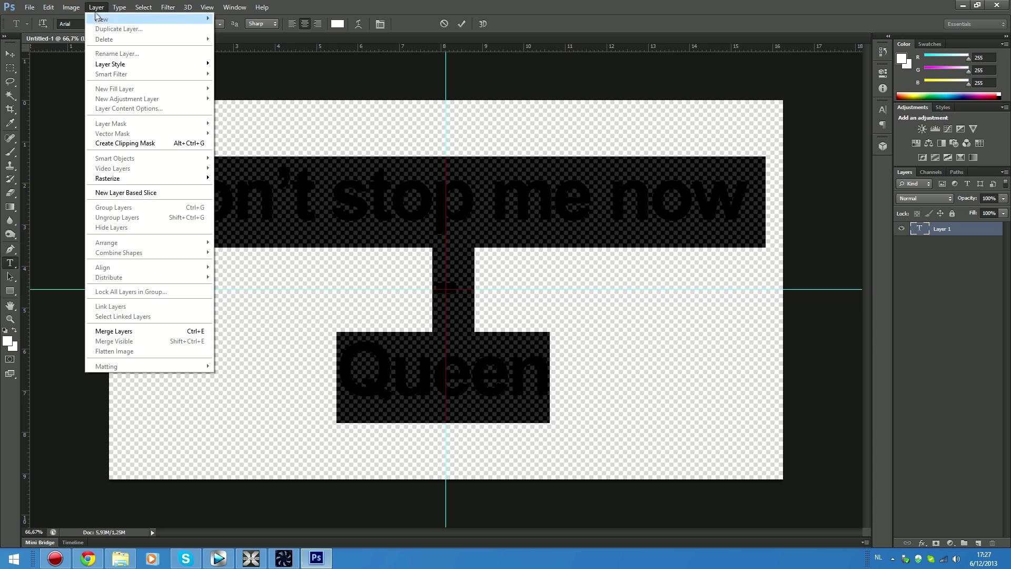
mouse_move(158, 63)
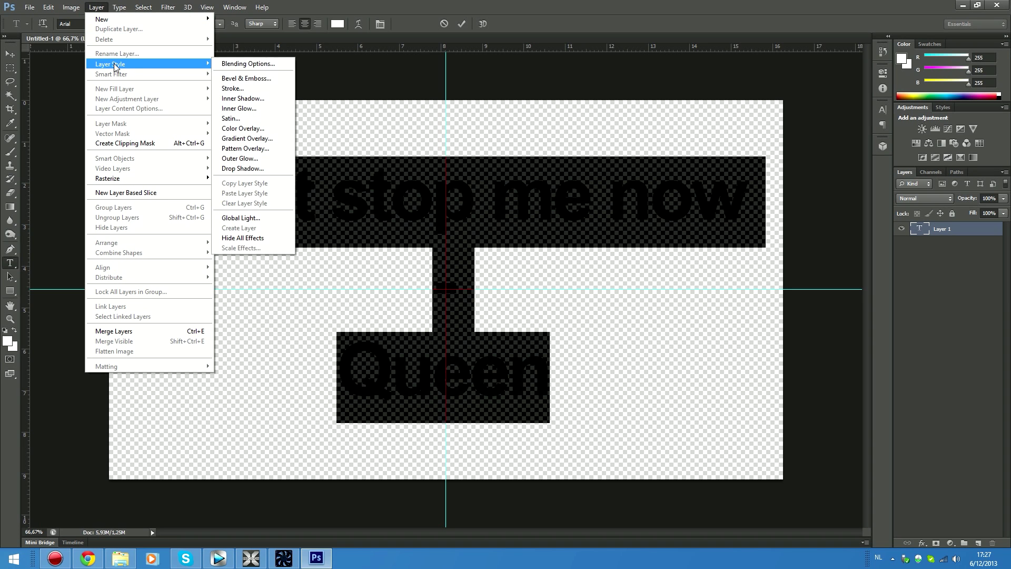
left_click(239, 64)
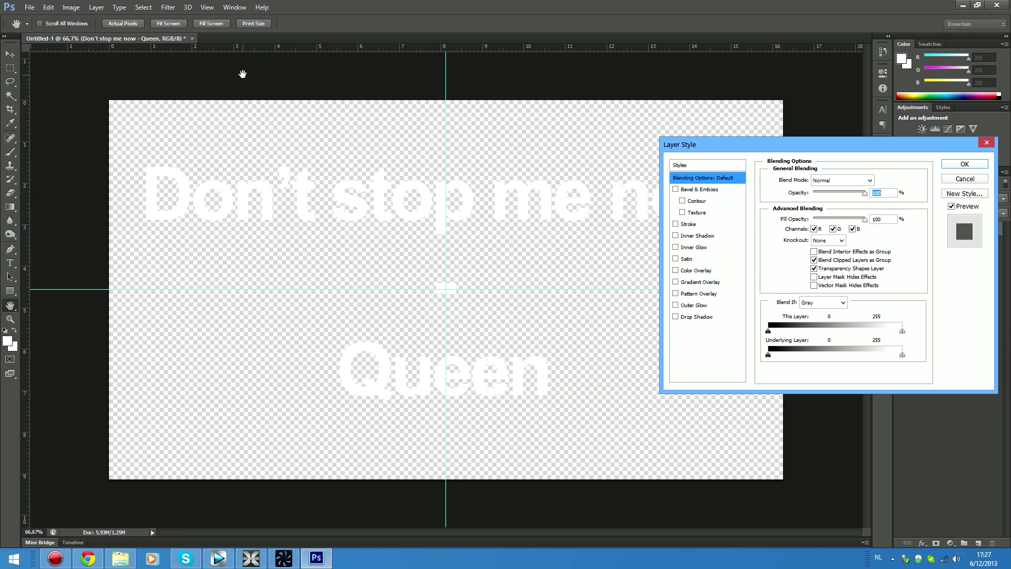
left_click(676, 190)
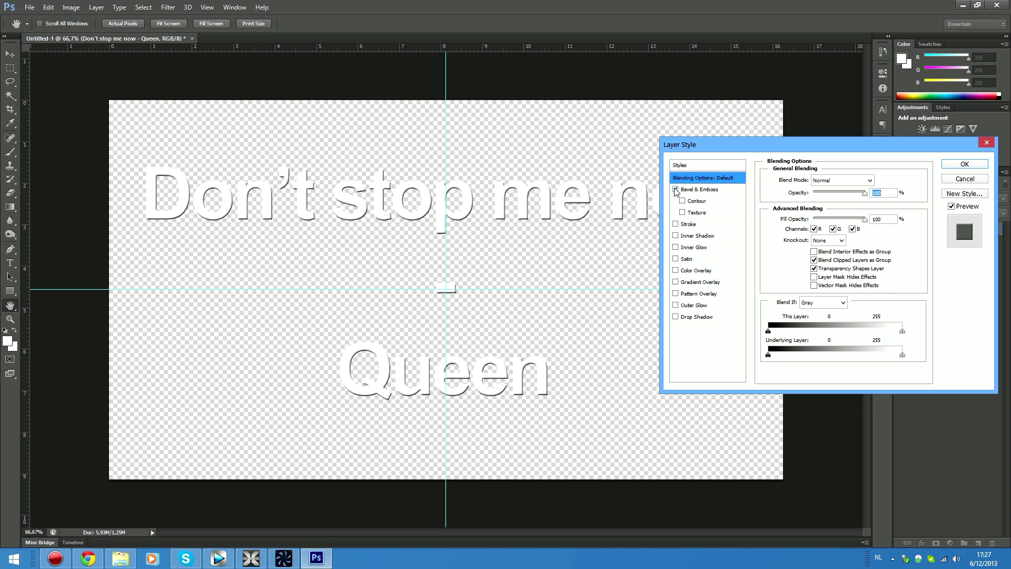
left_click(676, 189)
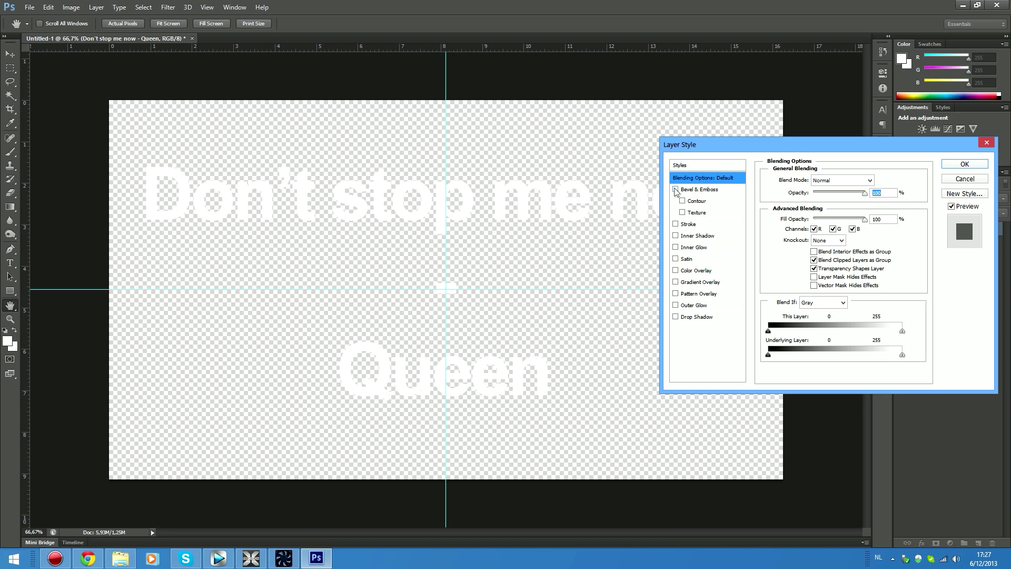
left_click(676, 317)
left_click(676, 282)
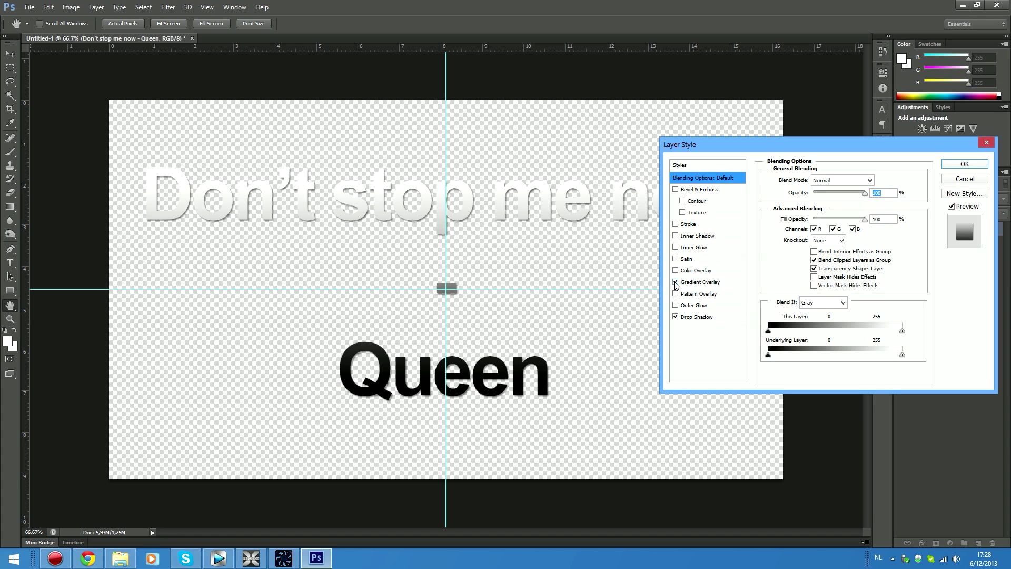
Set the drop shadow's distance to 7 px and spread to 7%, and slightly increase its size.
left_click(705, 316)
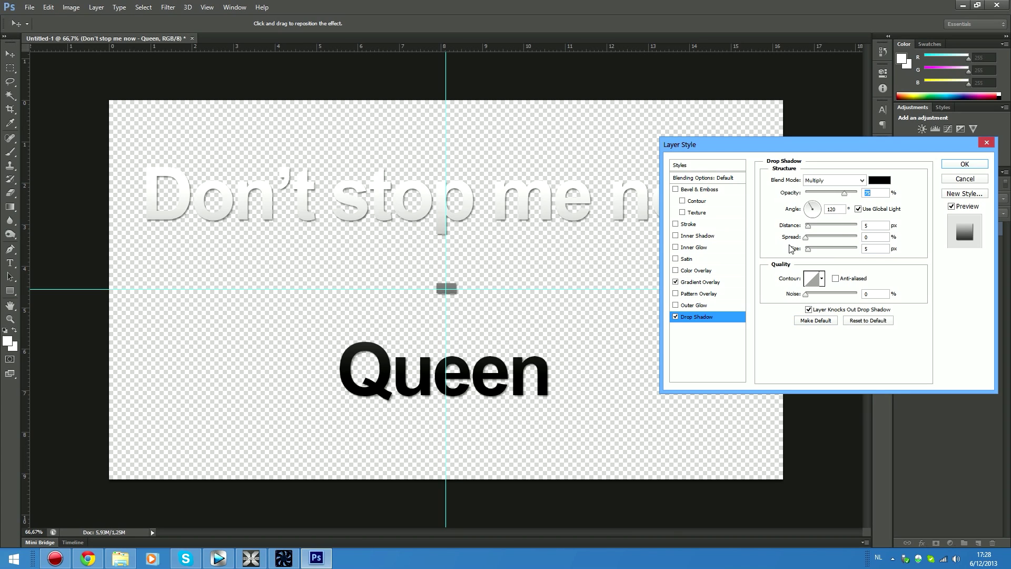
left_click_drag(808, 228, 810, 252)
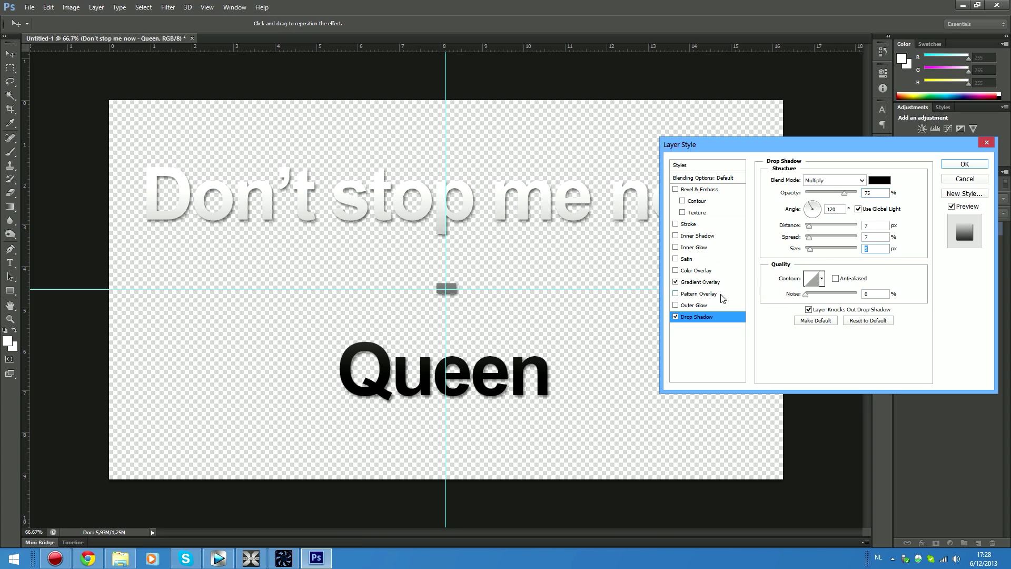
Reverse the text's gradient overlay and set its style to Radial.
left_click(699, 284)
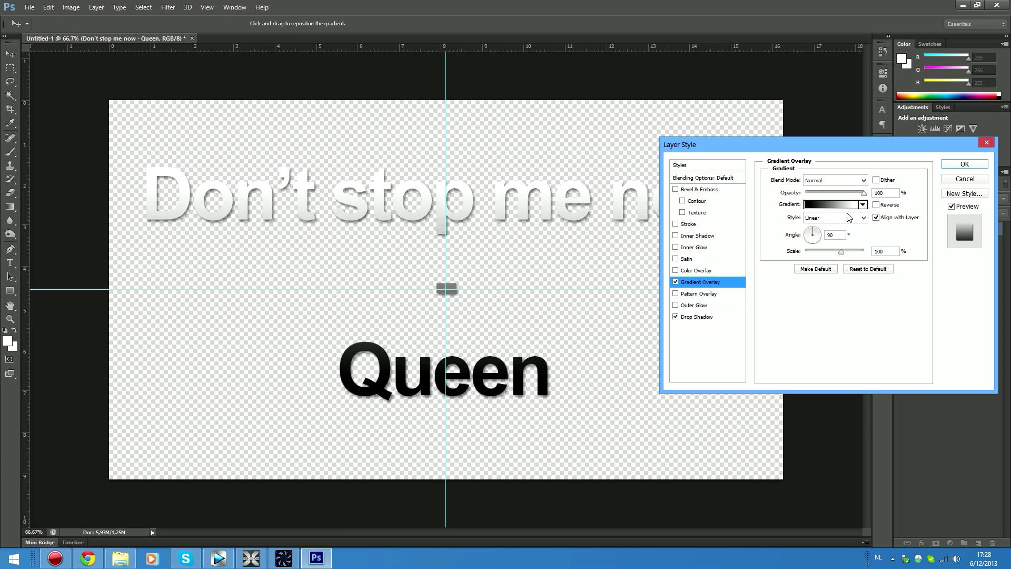
left_click(877, 206)
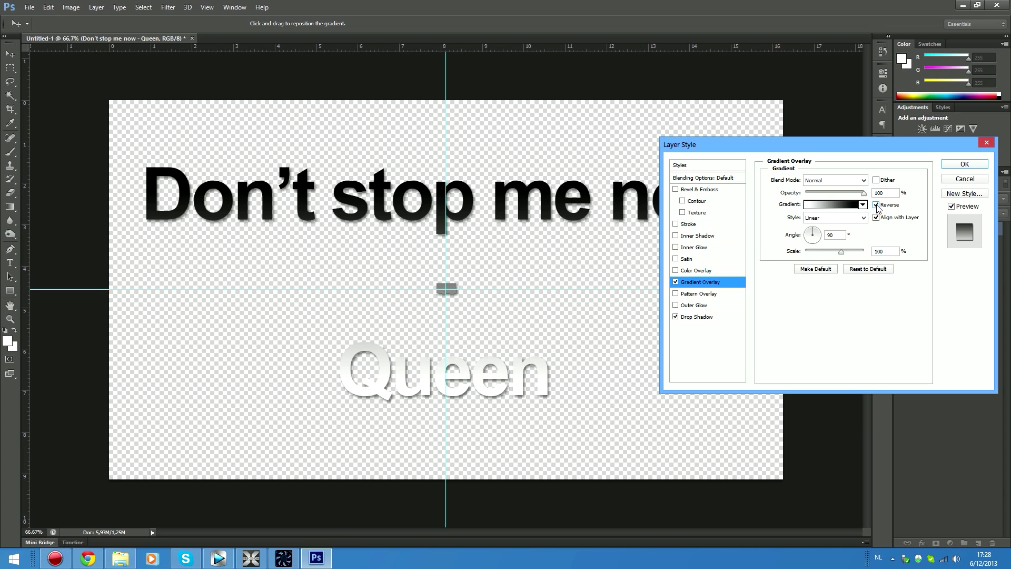
left_click(849, 218)
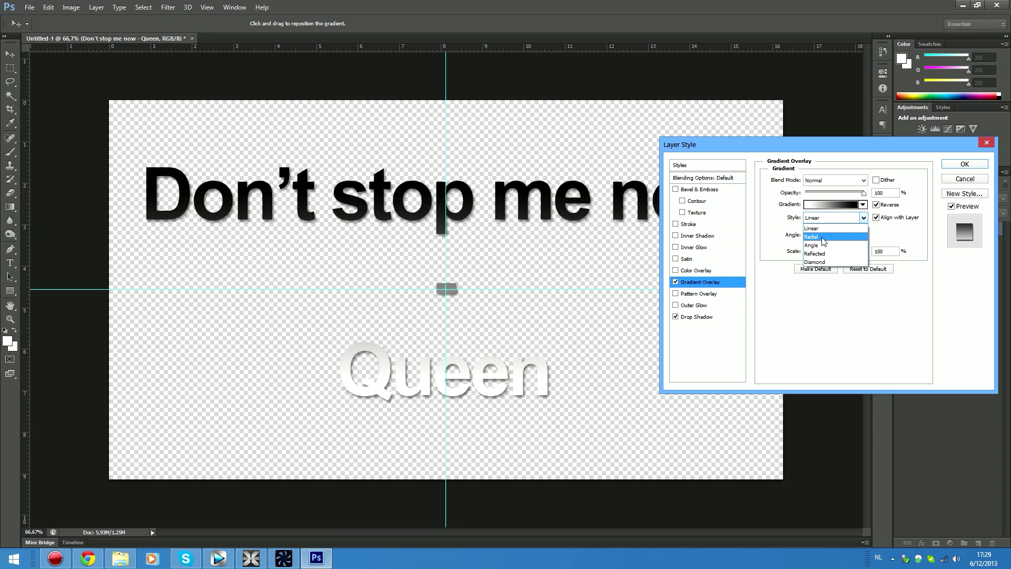
left_click(839, 236)
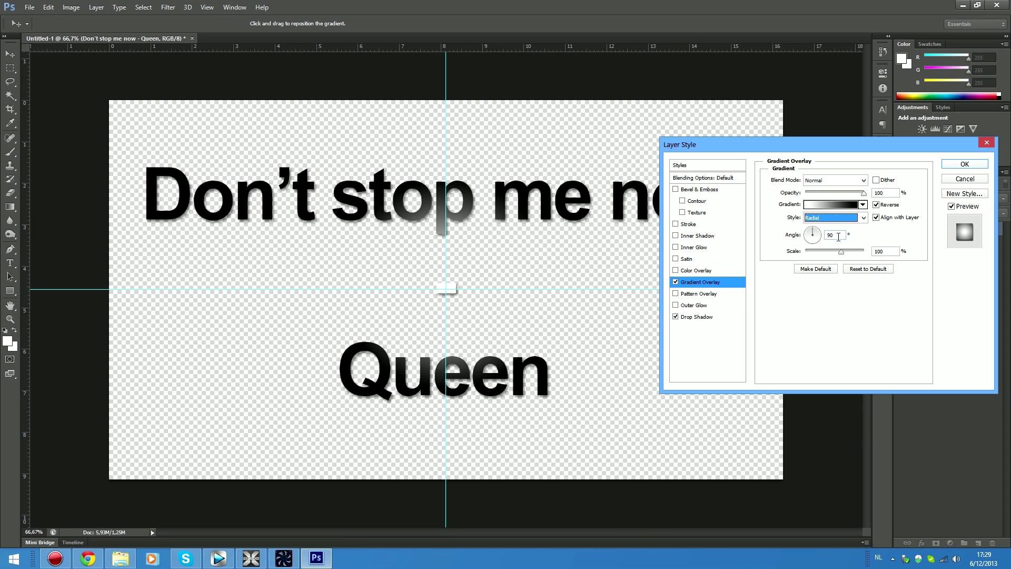
Change the black color stop of the text's overlay gradient to light gray (cecece).
left_click(824, 205)
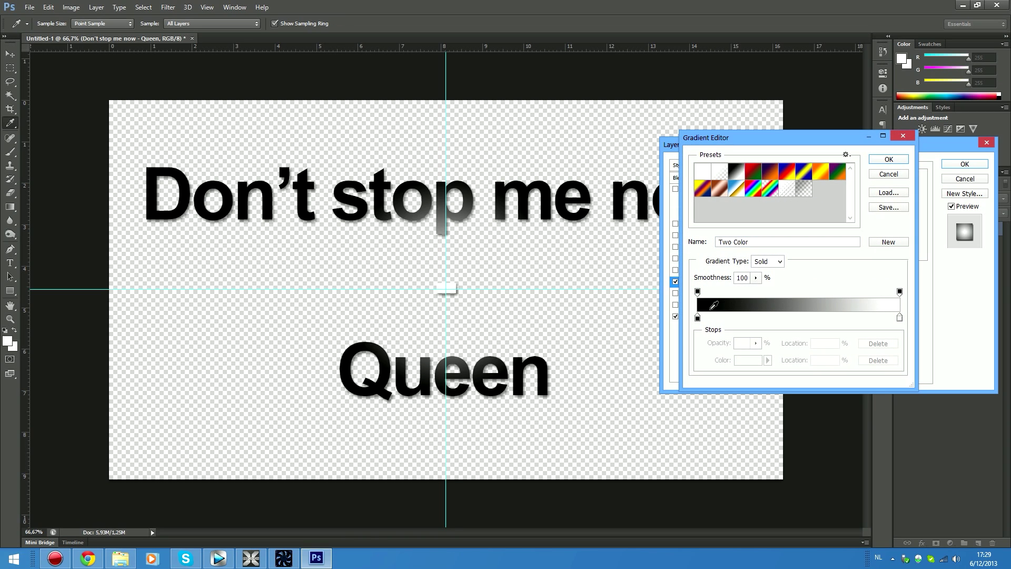
double_click(698, 318)
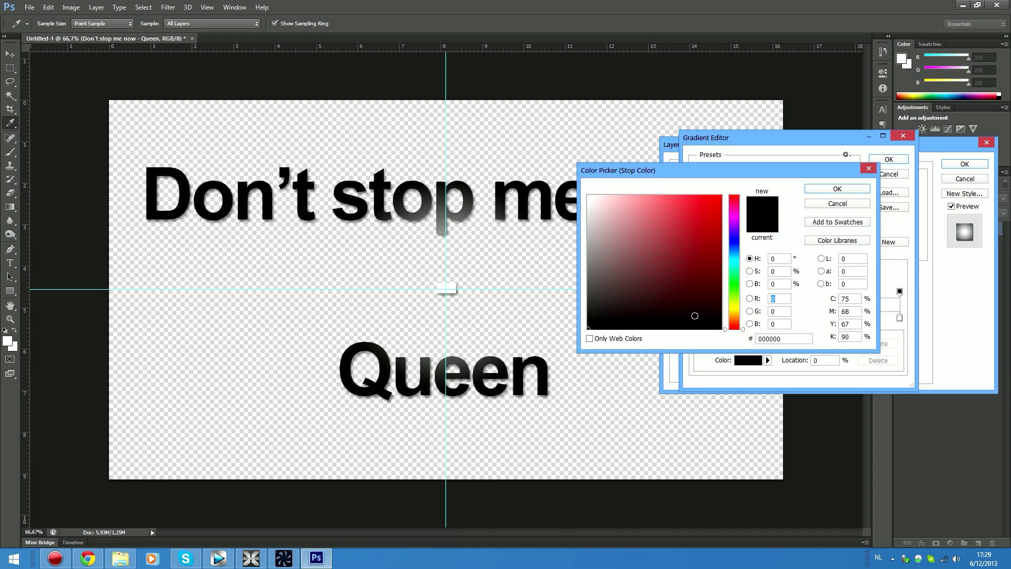
mouse_move(599, 236)
left_mouse_down()
mouse_move(581, 232)
mouse_move(588, 221)
left_mouse_up()
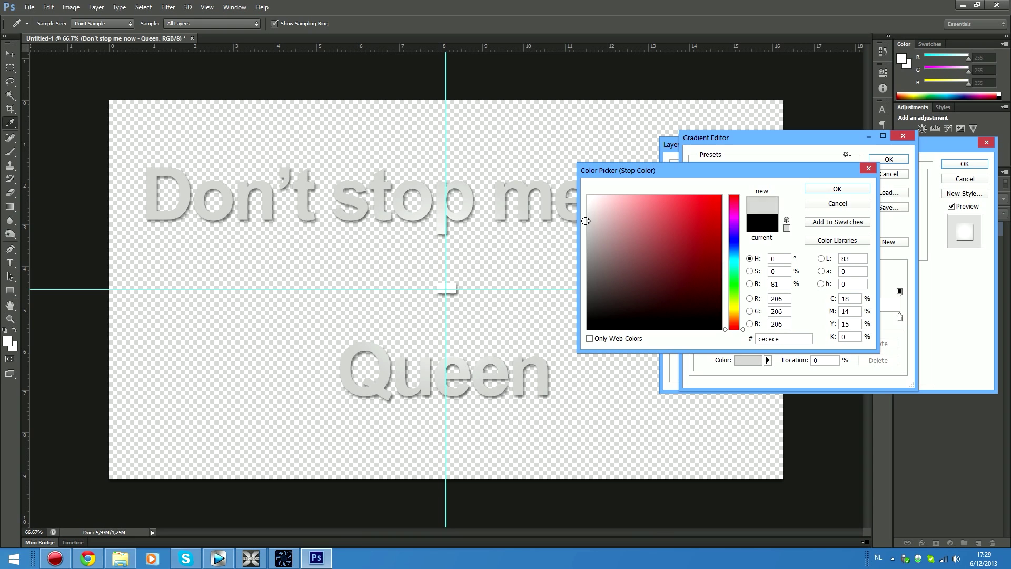
left_click(811, 191)
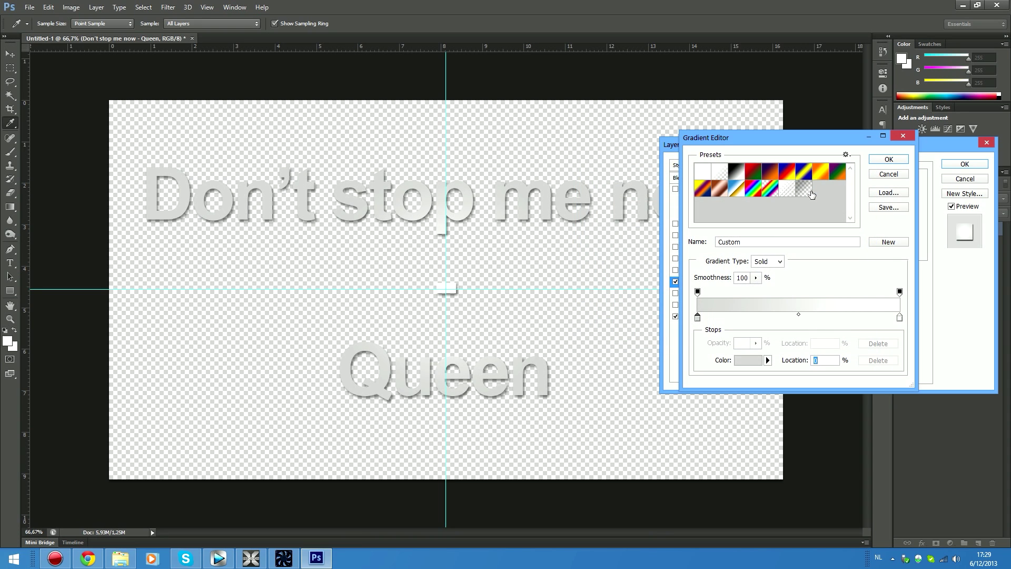
Set the gradient's end color stop at 100% to white, and apply the gradient and the layer styles.
left_click(900, 318)
double_click(900, 317)
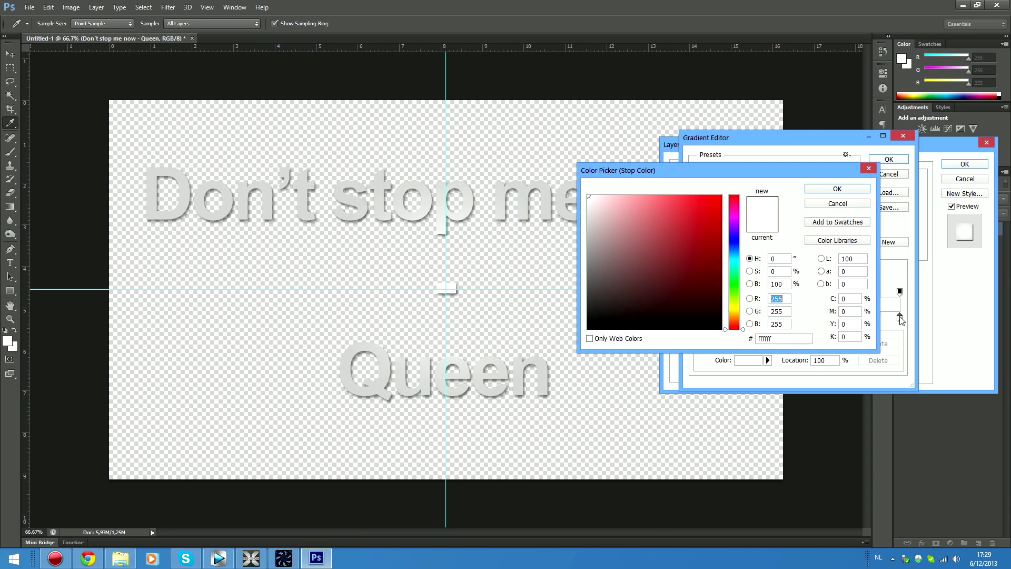
left_click(585, 200)
left_click(586, 200)
left_click(815, 191)
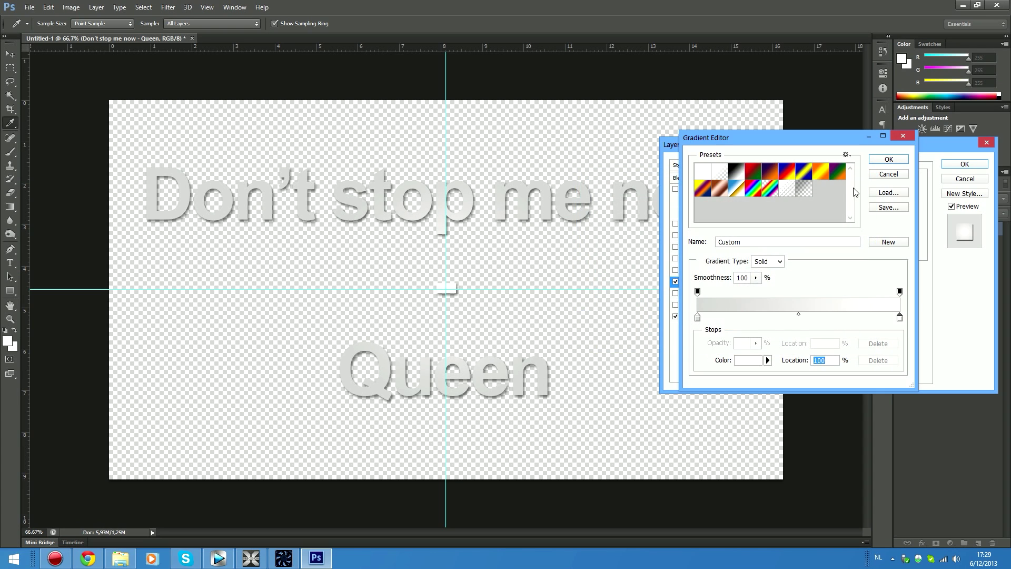
left_click(888, 160)
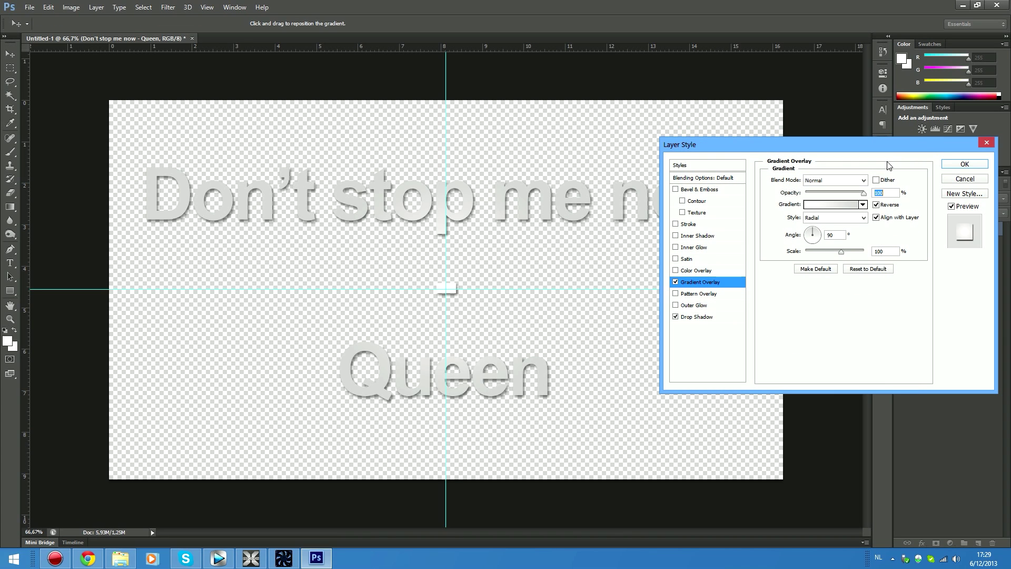
left_click(948, 164)
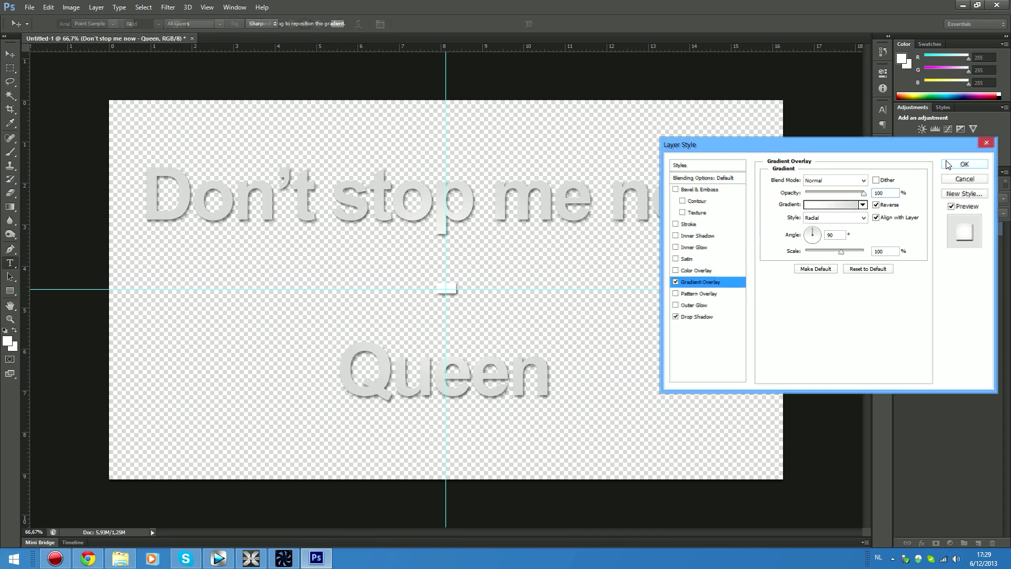
Change the font of all the text to Lithos Pro.
left_click(164, 186)
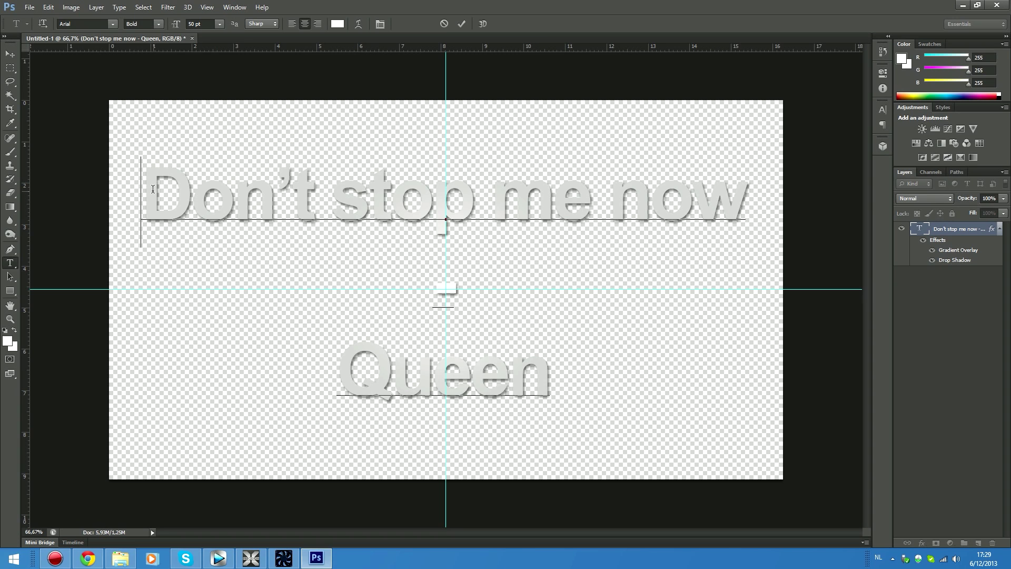
key("ctrl+a")
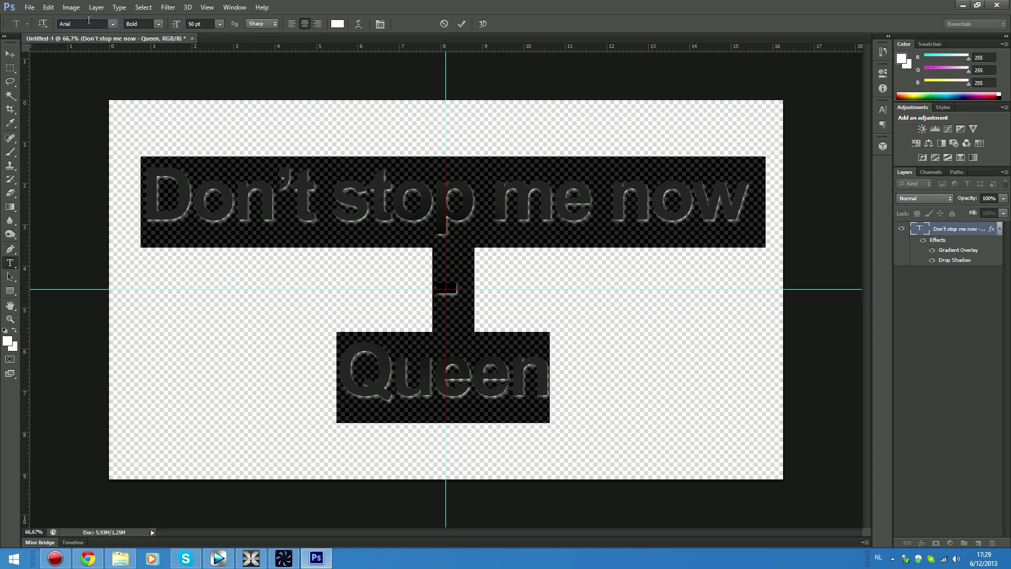
left_click(89, 24)
type("Lithos Pro")
key("Return")
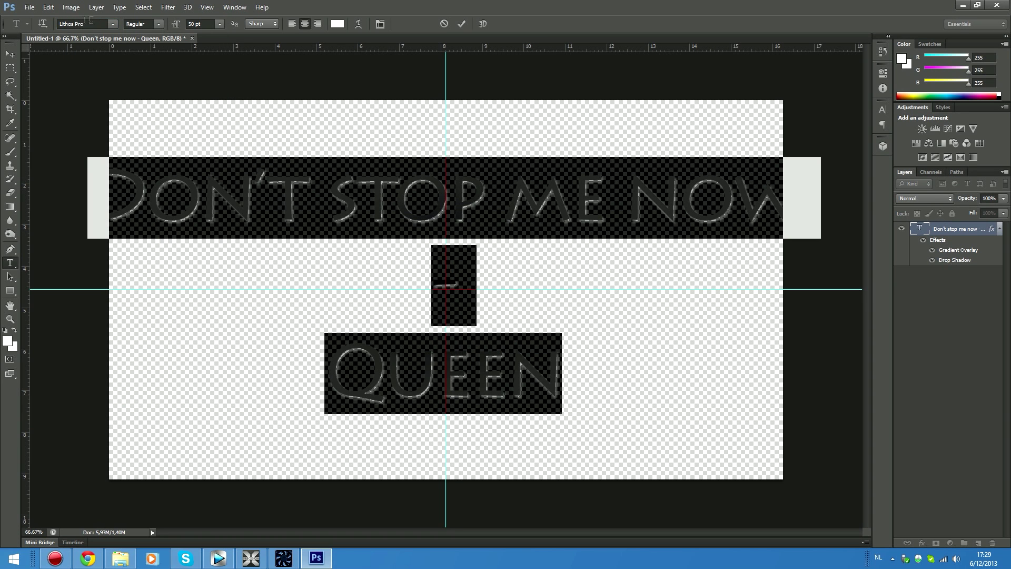
Set the text size to 45 pt and move the text down slightly so the dash sits on the horizontal guide.
left_click(201, 24)
type("40")
key("Return")
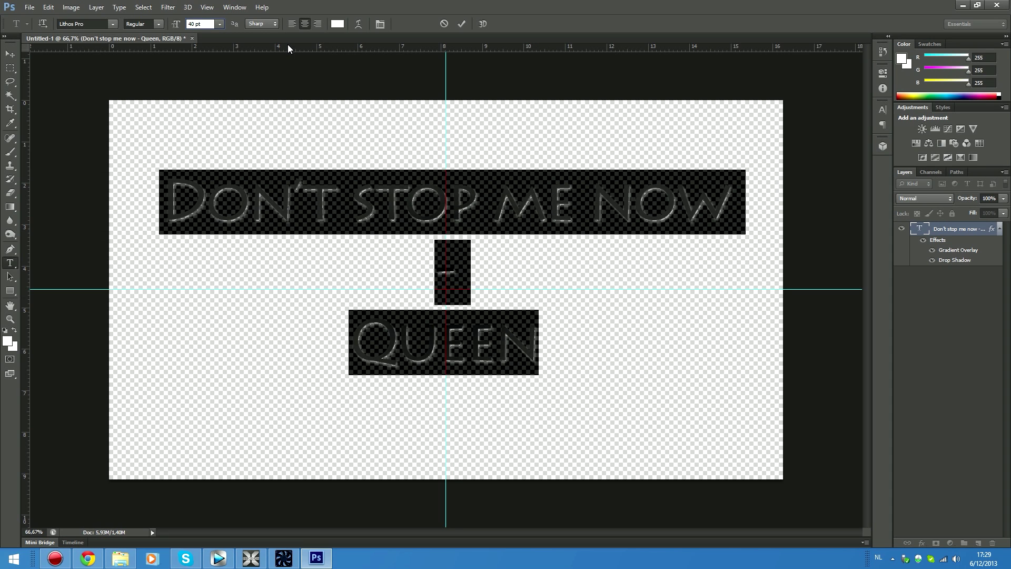
type("45")
key("Return")
left_click(452, 322)
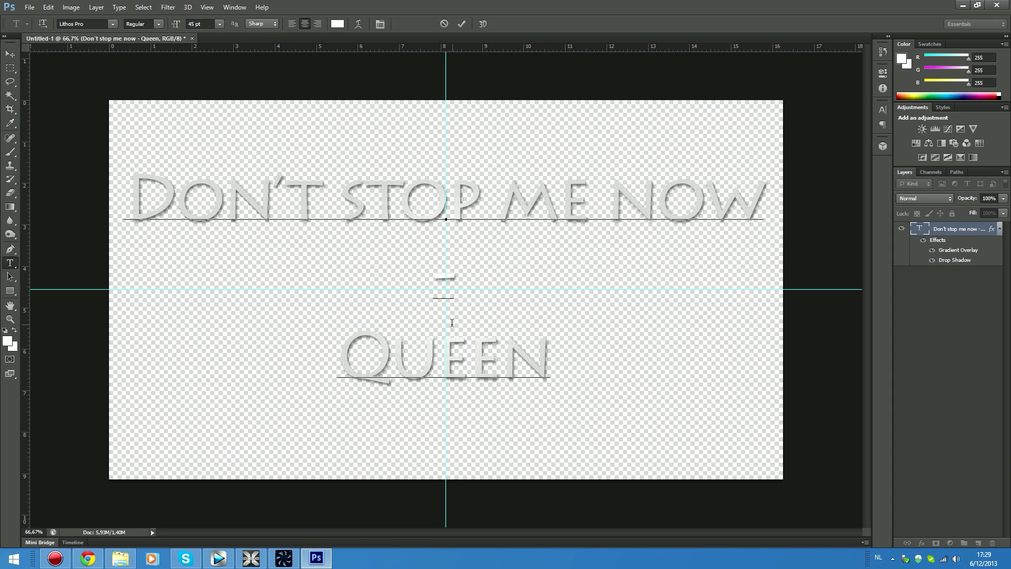
left_click_drag(414, 117, 412, 126)
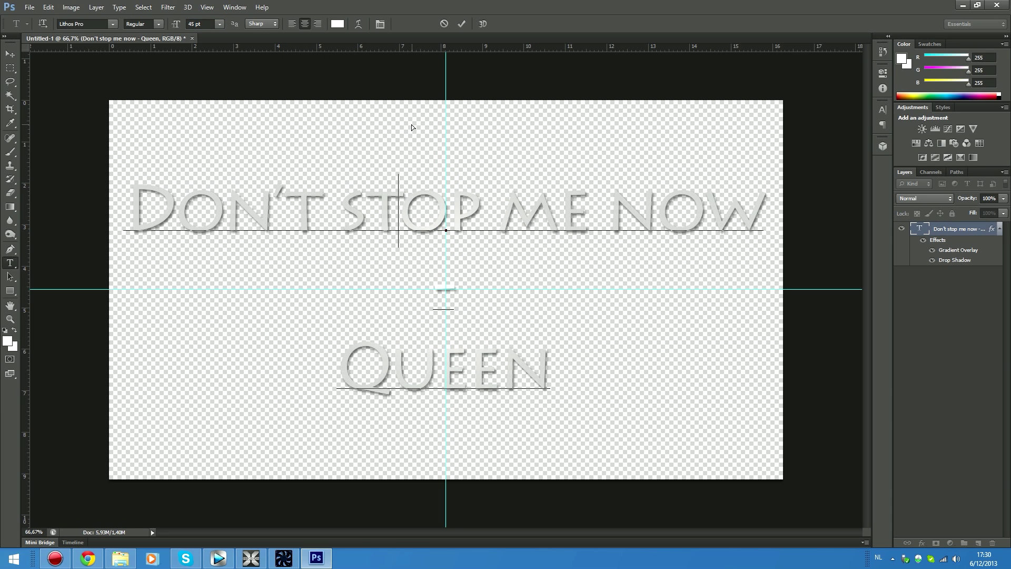
Start saving the document under a new name and browse to the Lyrics videos folder in Pictures.
left_click(29, 7)
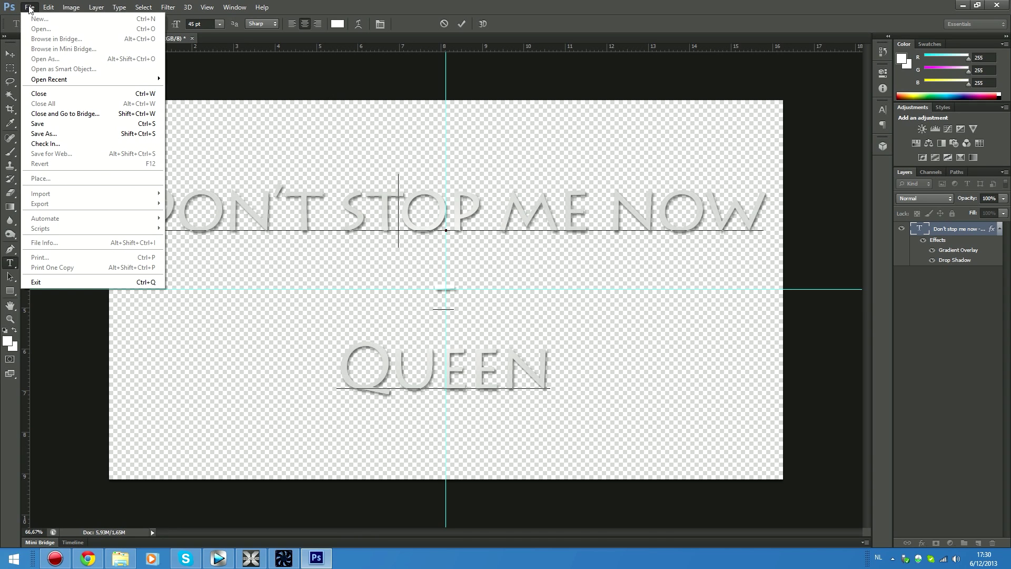
left_click(70, 134)
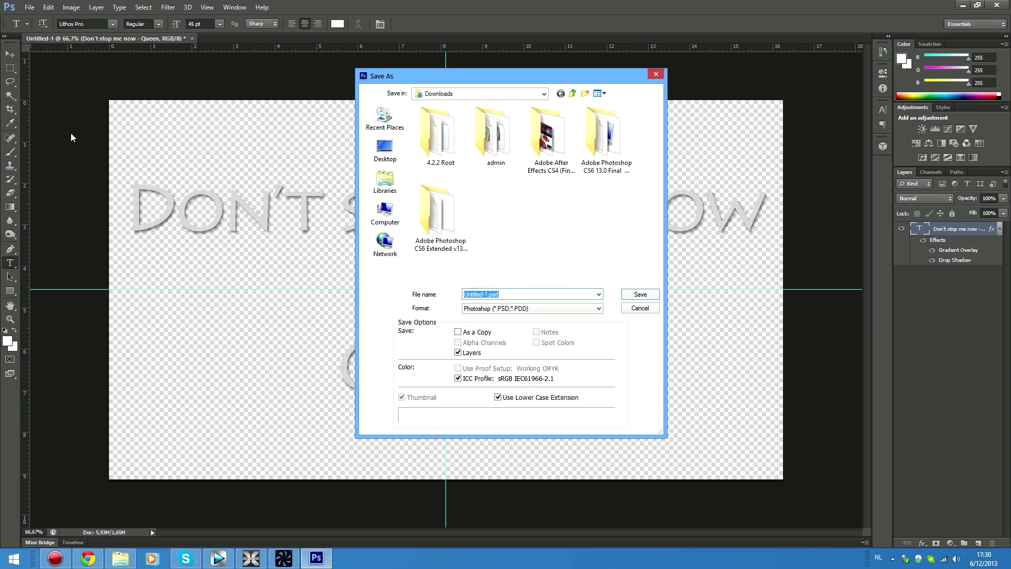
left_click(372, 176)
double_click(440, 146)
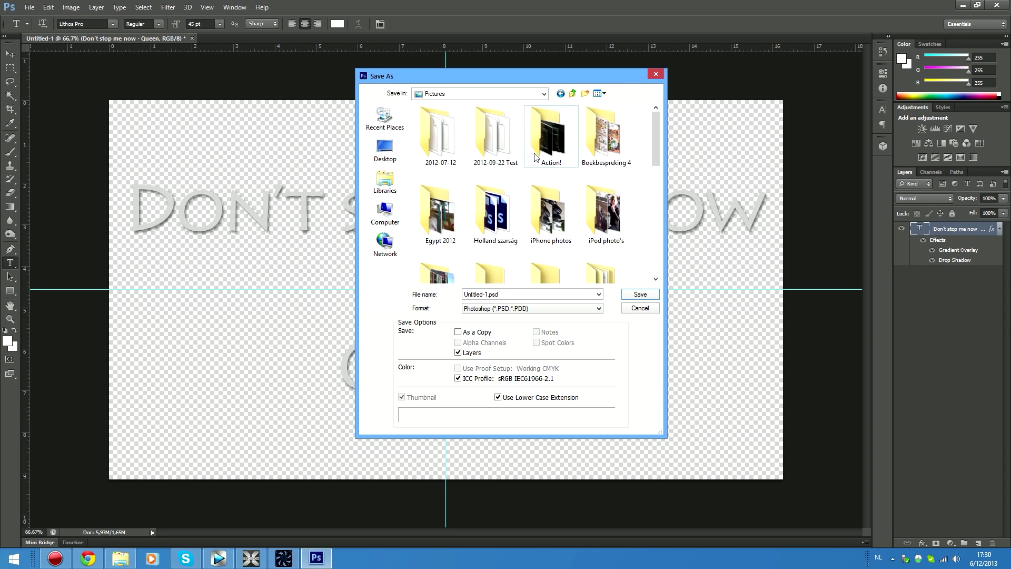
left_click_drag(654, 140, 651, 188)
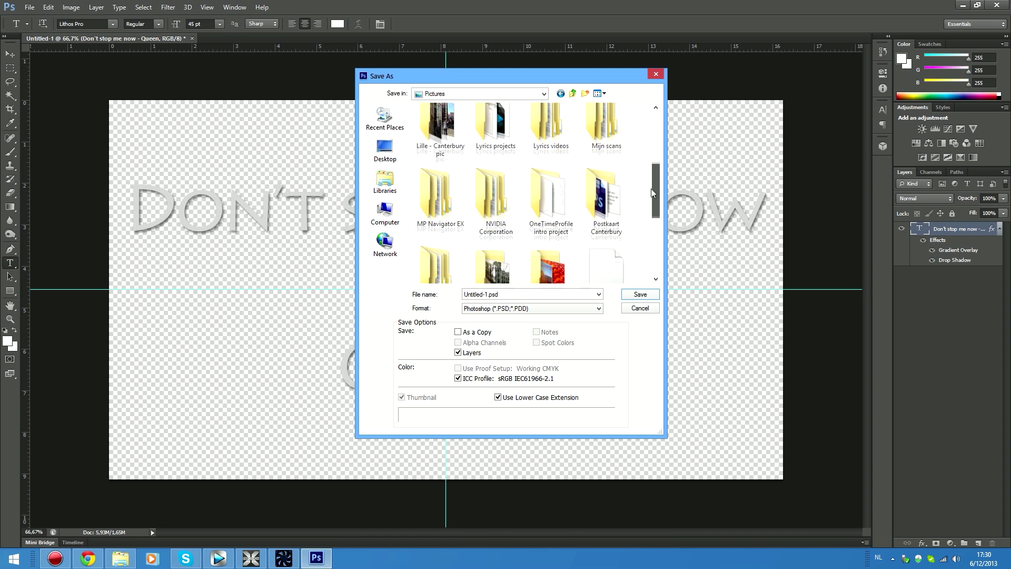
double_click(549, 140)
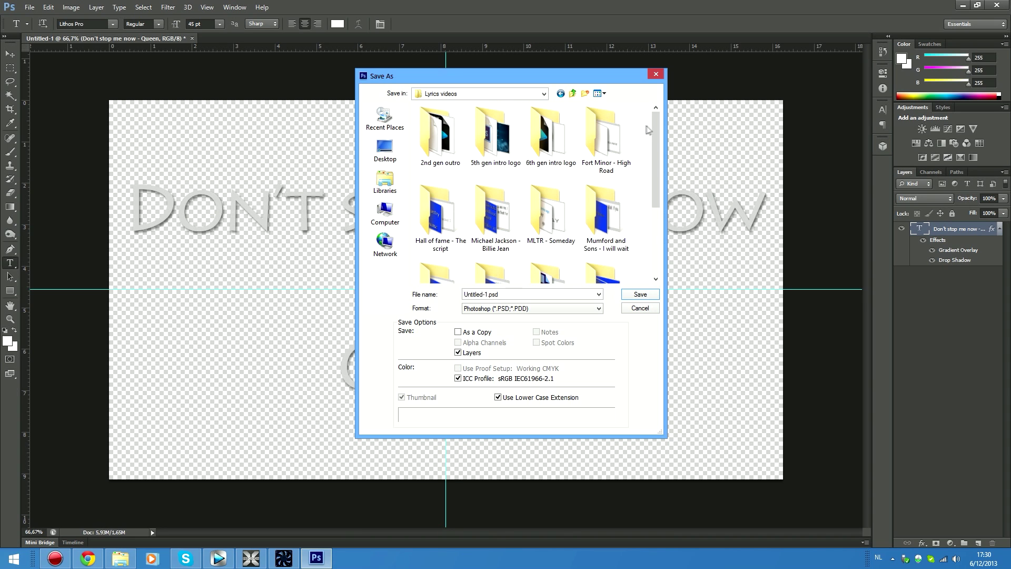
left_click_drag(658, 130, 656, 209)
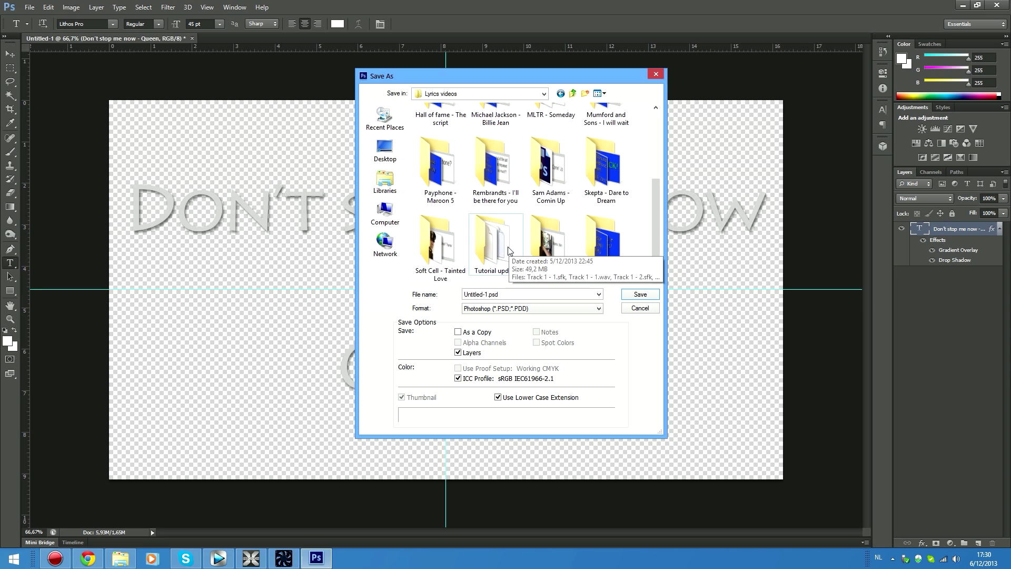
Create a folder named "Don't stop me now - Queen" inside Lyrics videos and open it as the save location.
right_click(641, 246)
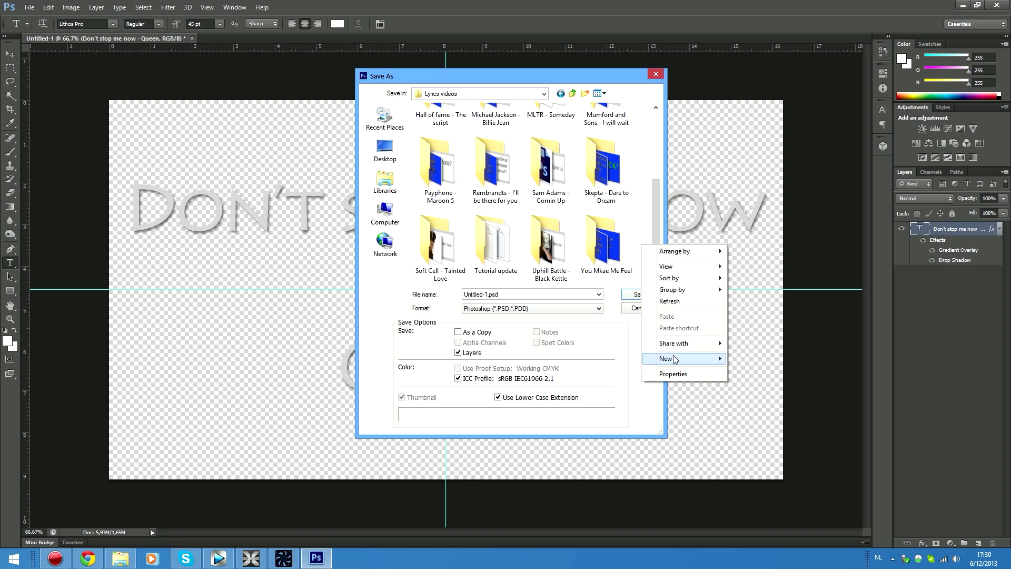
mouse_move(676, 359)
left_click(749, 358)
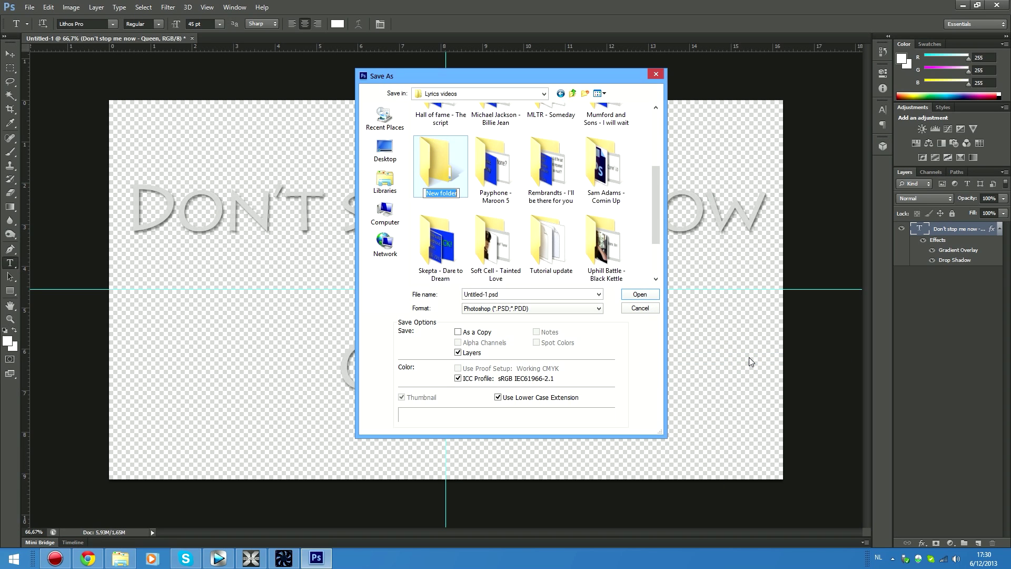
type("Don't stop me now - Qyueen")
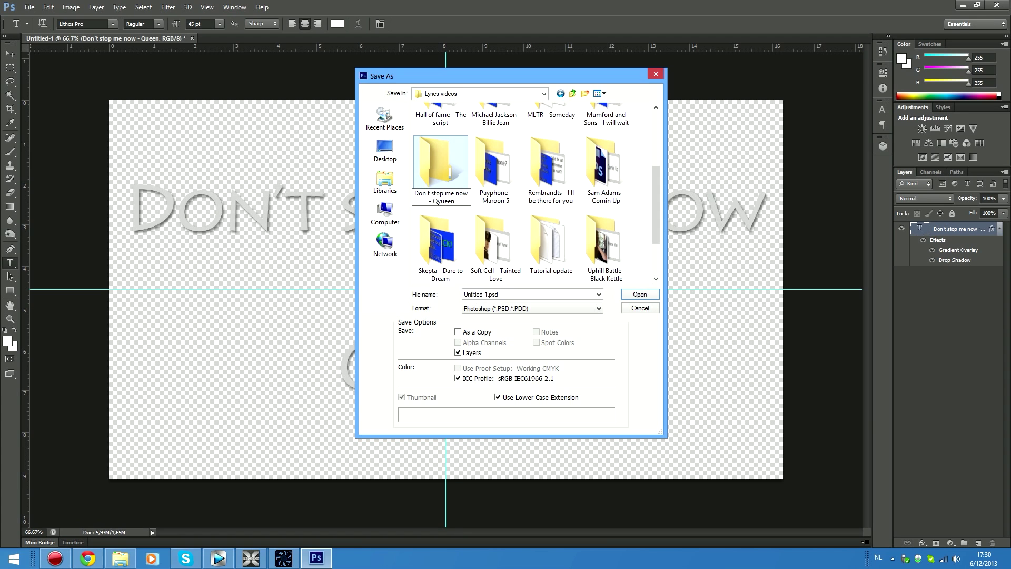
left_click(441, 200)
key("BackSpace")
key("Return")
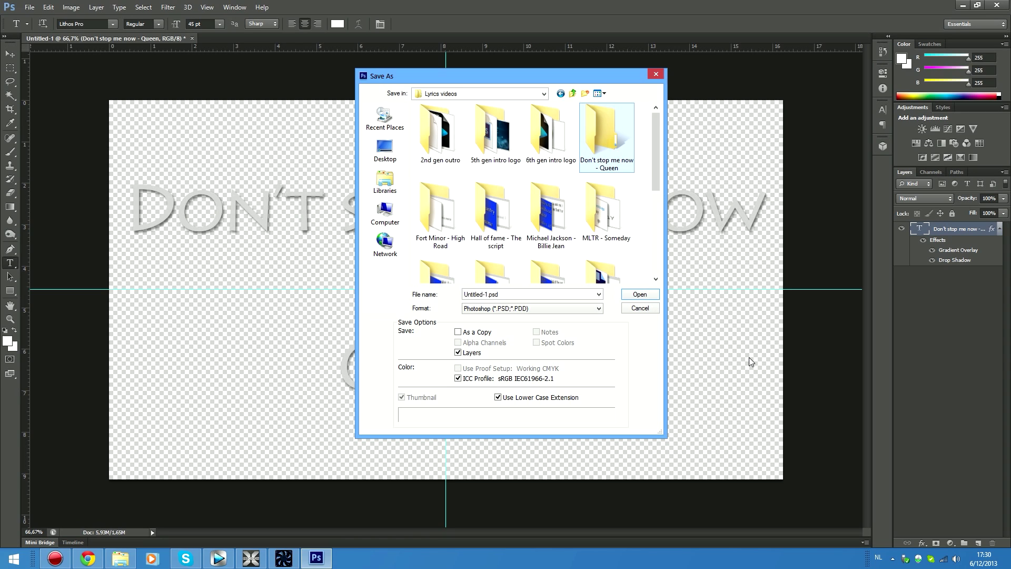
double_click(613, 163)
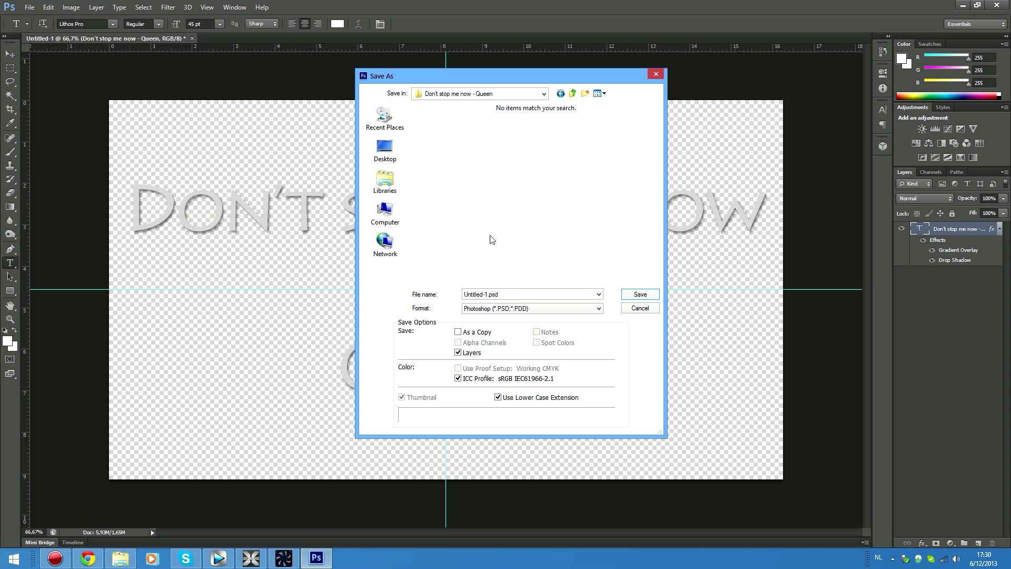
Save the document as "DSMN Title" in Photoshop (PSD) format with Maximize Compatibility on.
double_click(501, 295)
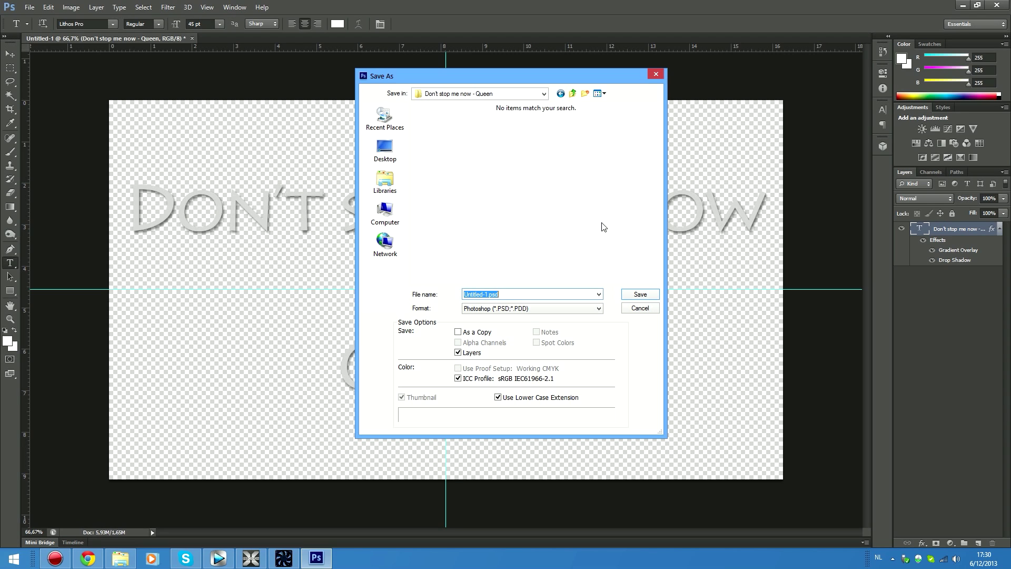
type("DSMN Title")
left_click(529, 311)
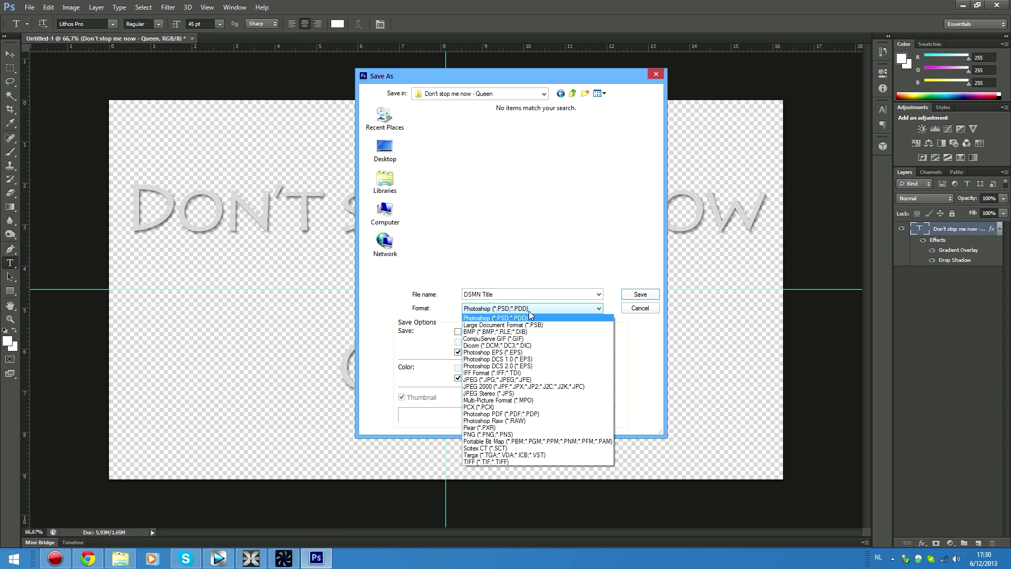
left_click(637, 298)
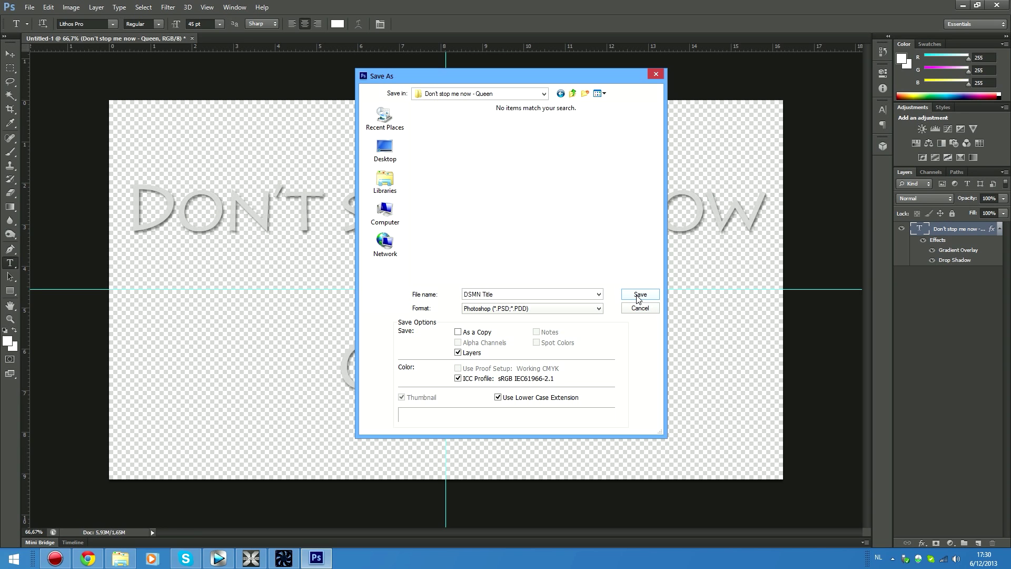
left_click(638, 297)
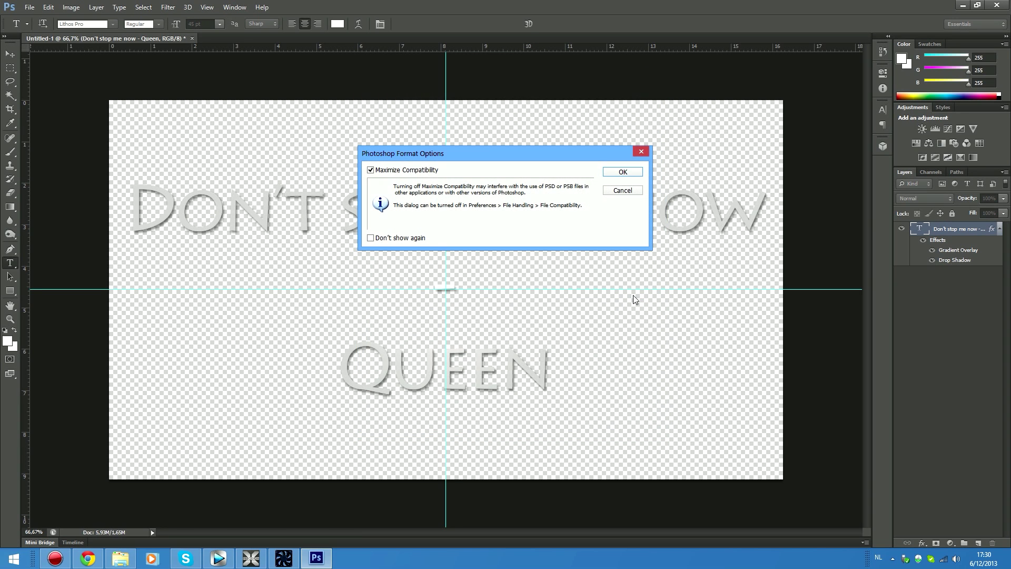
left_click(623, 172)
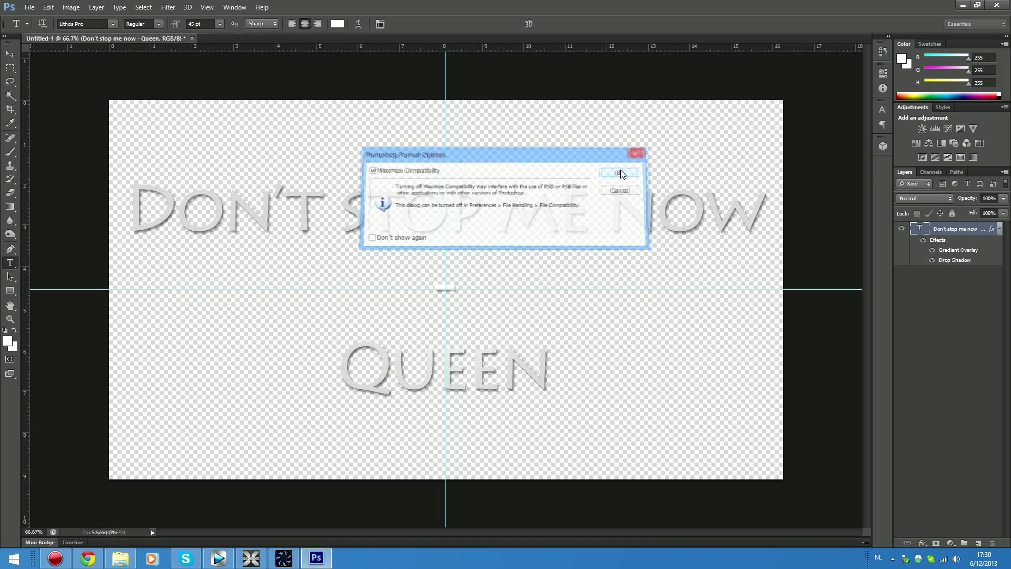
Save a PNG copy as "DSMN Title.png" in the same folder, with None / Fast compression and no interlacing.
left_click(33, 7)
left_click(45, 133)
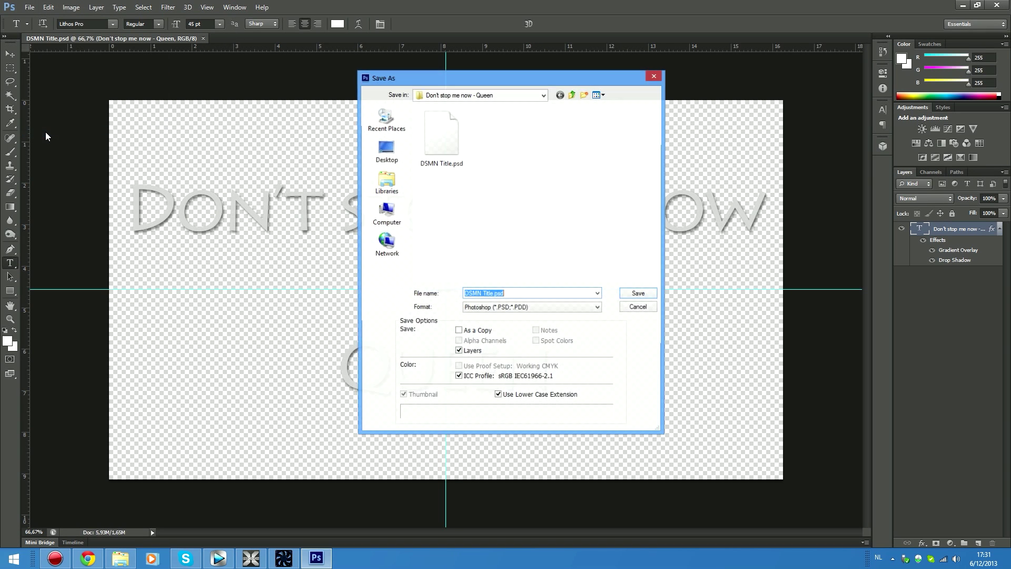
left_click(516, 308)
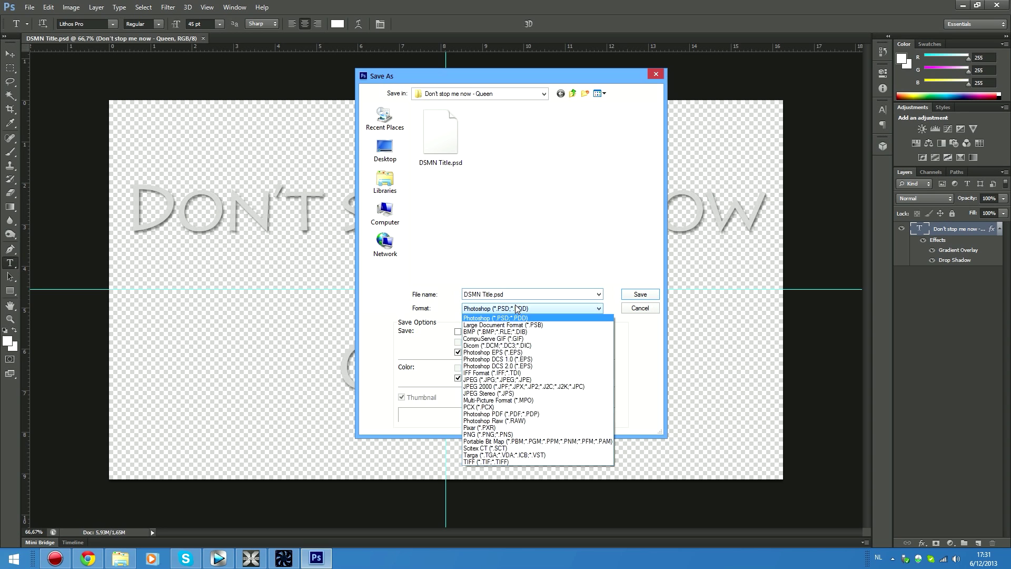
left_click(496, 434)
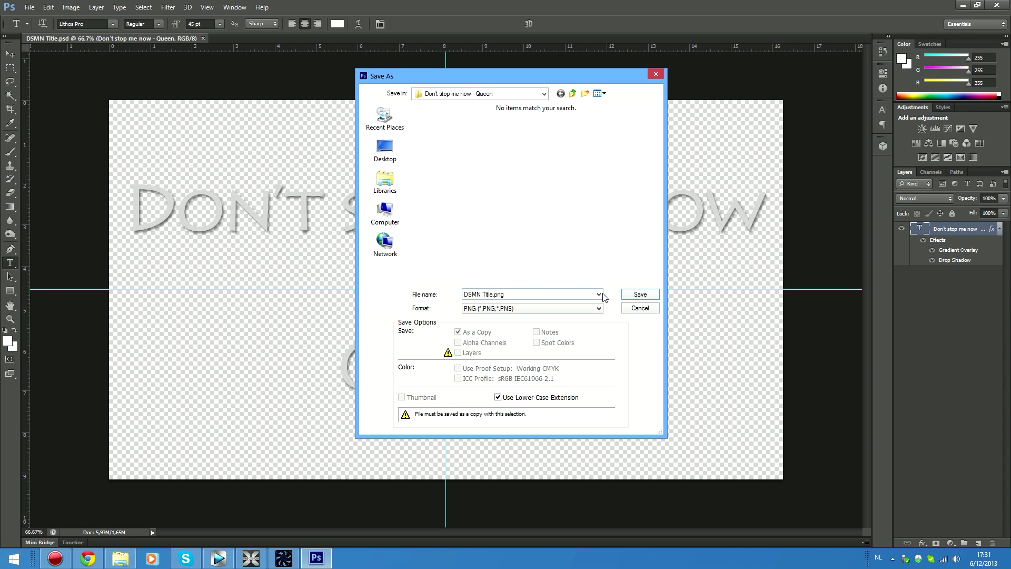
left_click(640, 294)
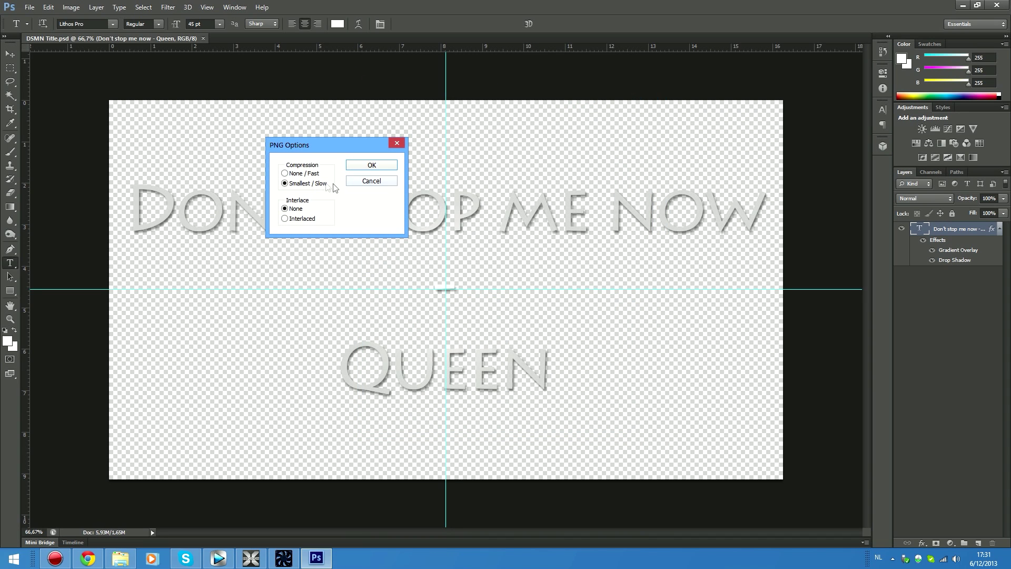
left_click(304, 174)
left_click(370, 167)
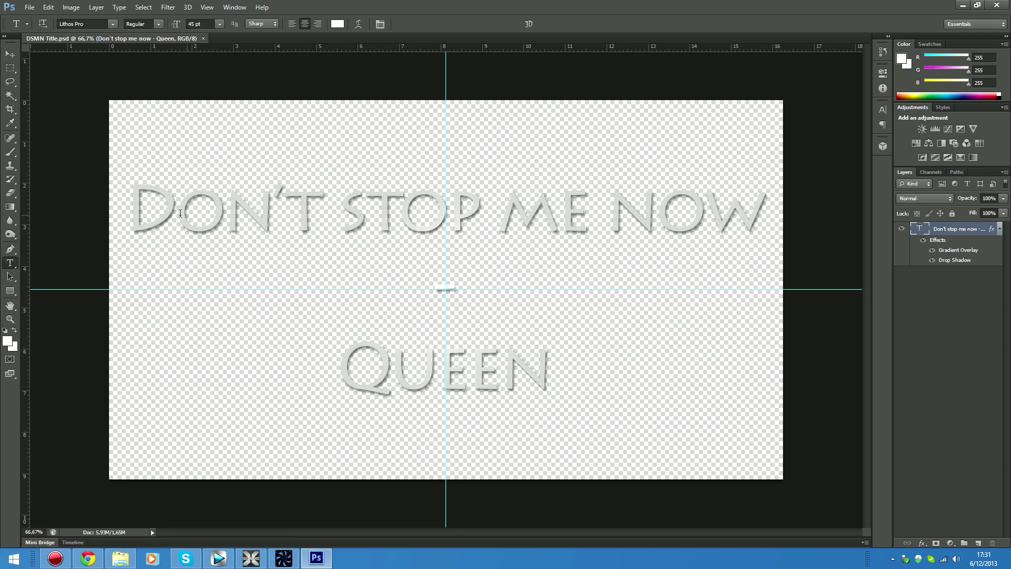
Switch to Chrome and copy the lyric line "Tonight I'm gonna have myself a real good time" from the lyrics page.
left_click(88, 558)
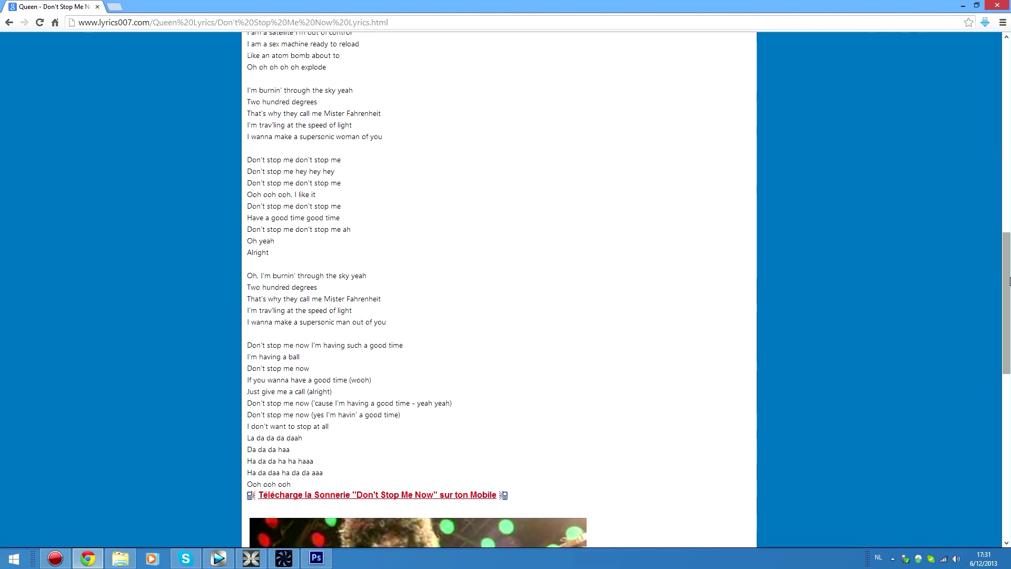
left_click_drag(1008, 274, 1009, 85)
scroll(947, 239, "down", 6)
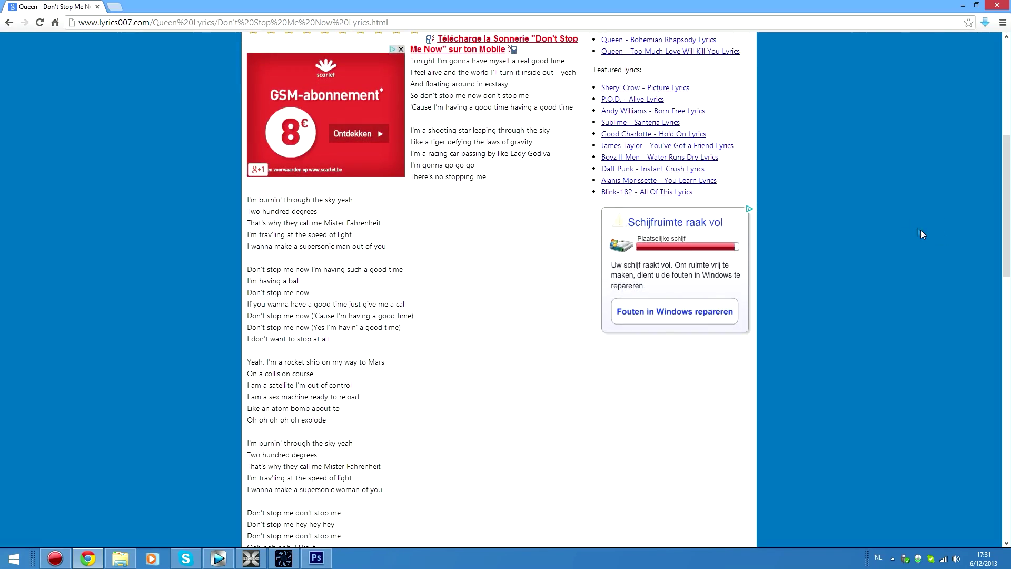
left_click_drag(413, 64, 559, 62)
key("ctrl+c")
left_click(439, 62)
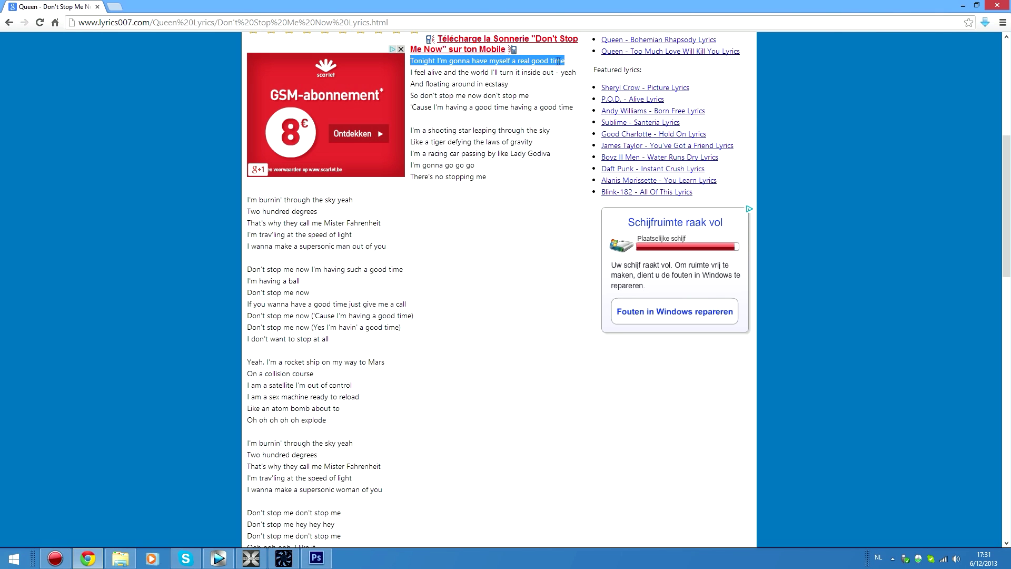
right_click(521, 58)
left_click(532, 66)
Switch back to Photoshop and replace all of the title layer's text with the copied lyric line.
left_click(210, 563)
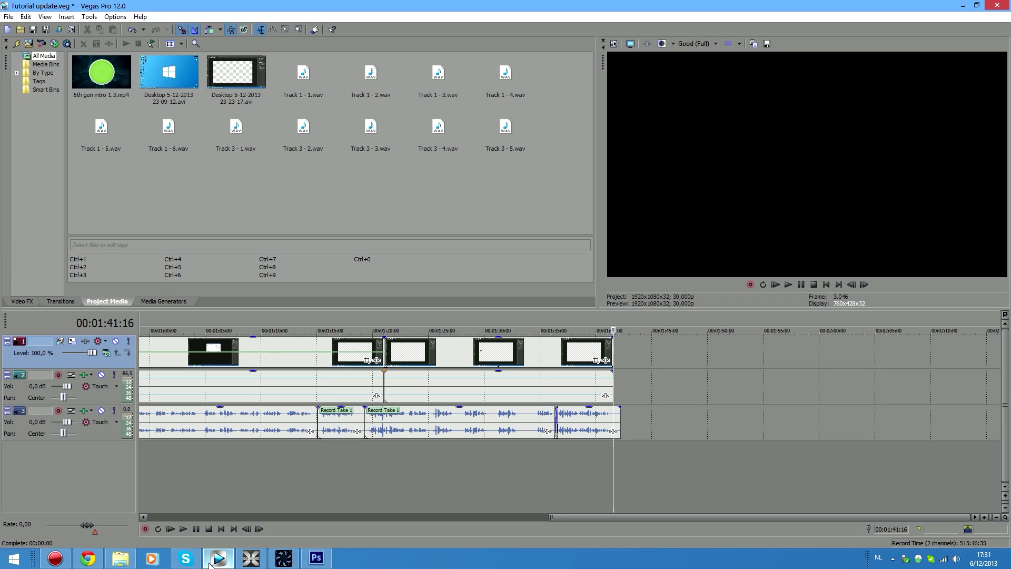
left_click(211, 562)
left_click(315, 560)
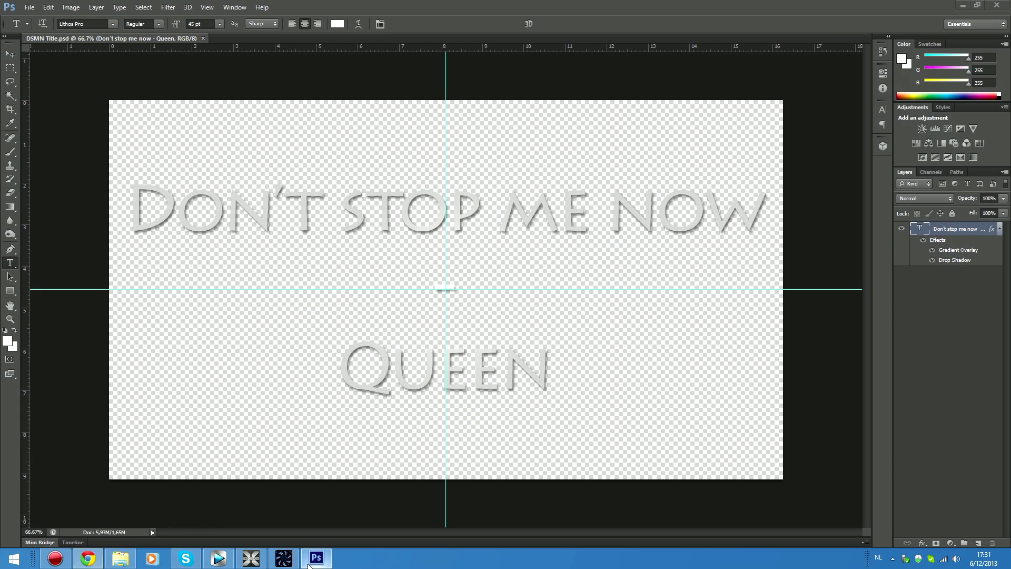
left_click(521, 377)
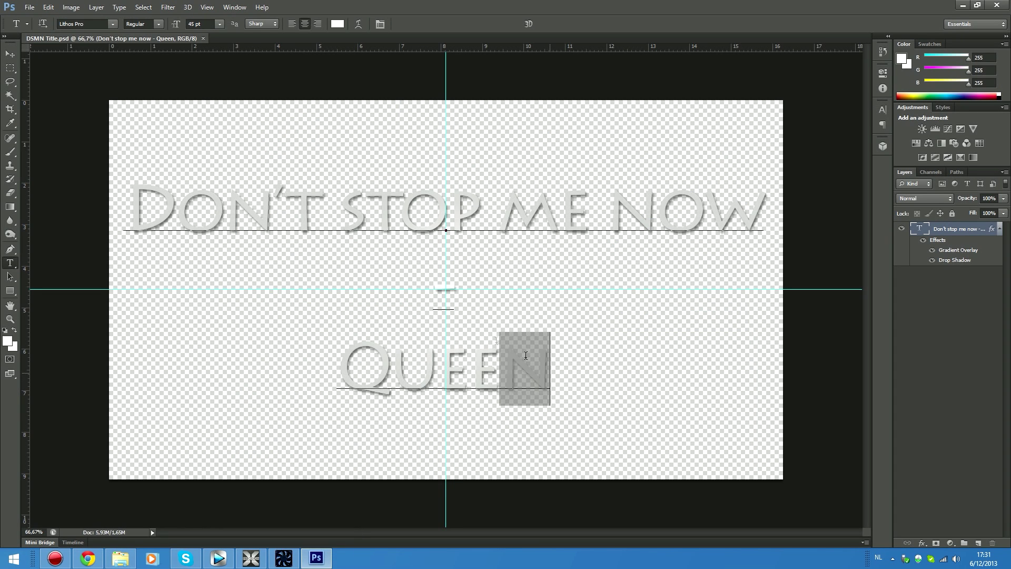
key("ctrl+a")
right_click(291, 227)
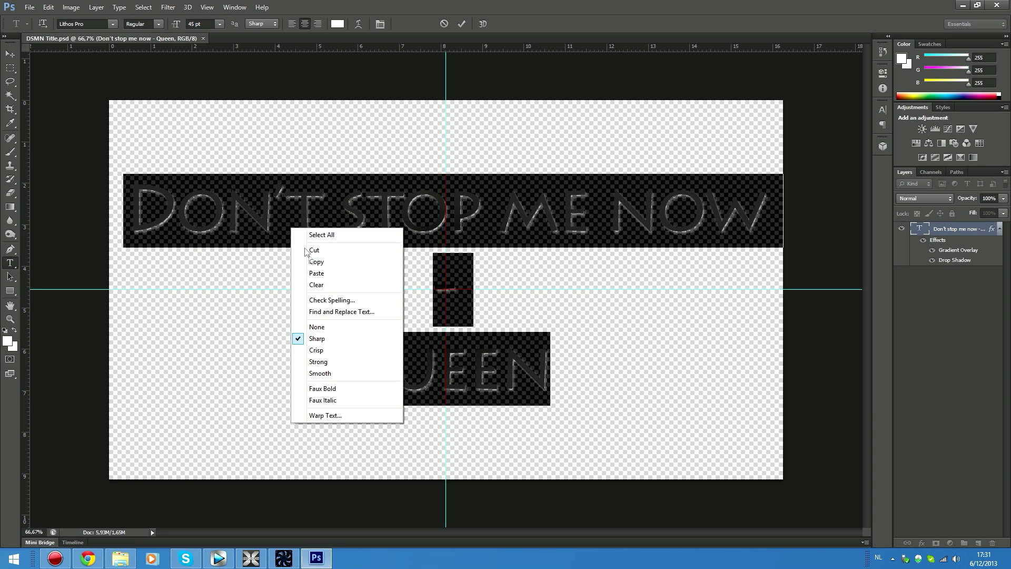
left_click(323, 274)
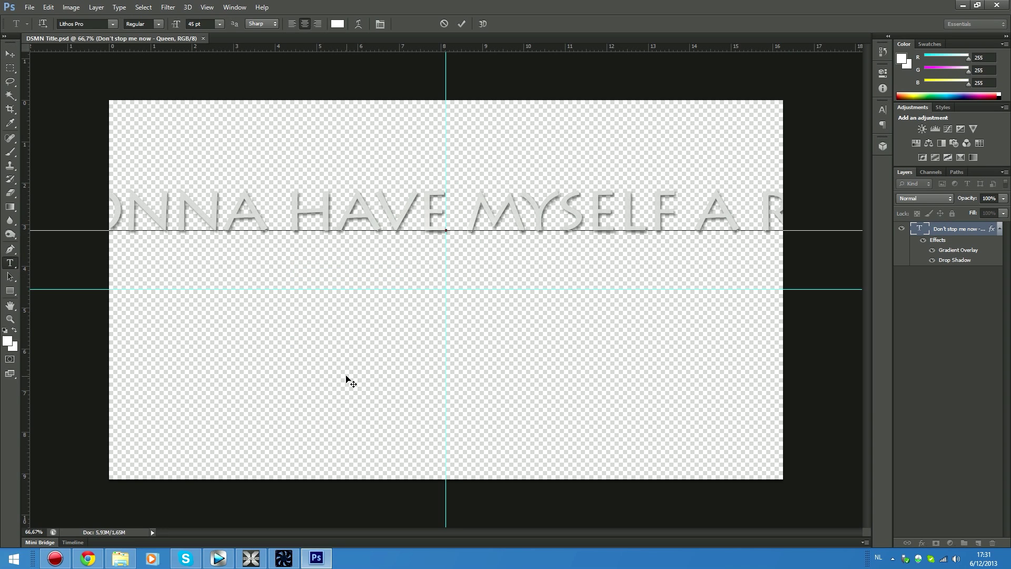
Break the lyric into three lines: "Tonight I'm gonna", "have myself a" and "real good time".
left_click(465, 204)
key("Return")
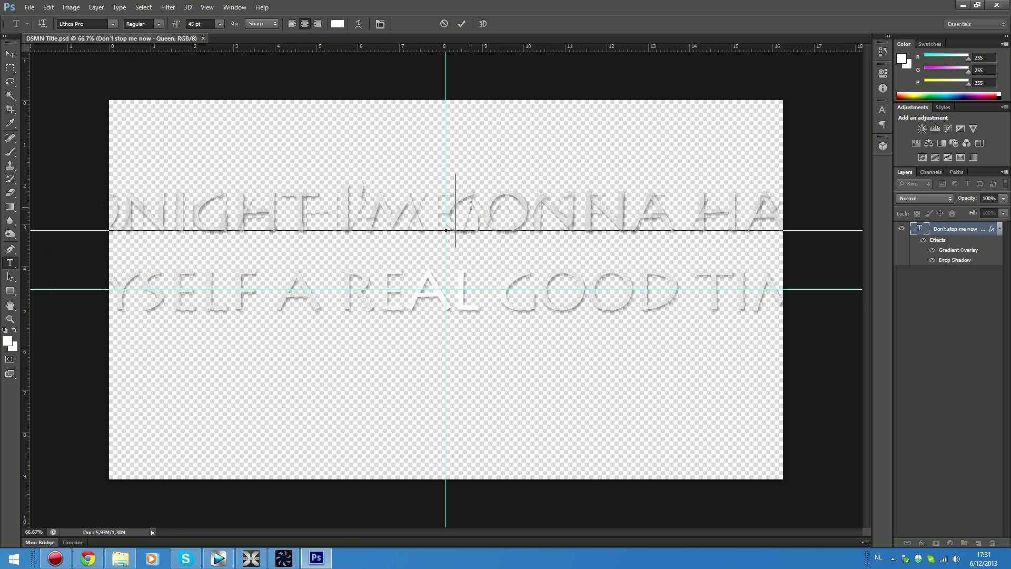
key("BackSpace")
left_click(280, 206)
key("Return")
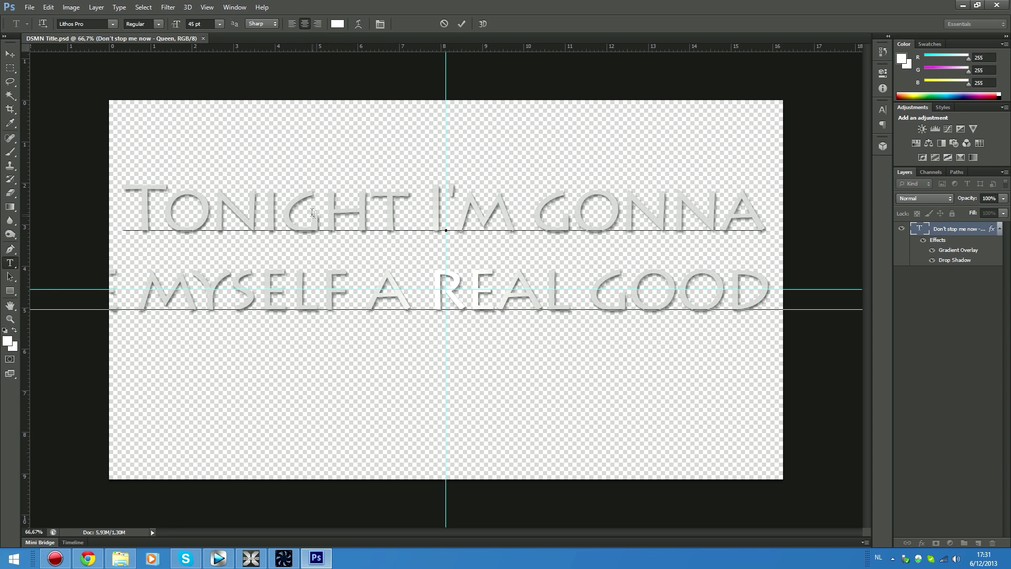
left_click(426, 287)
key("Return")
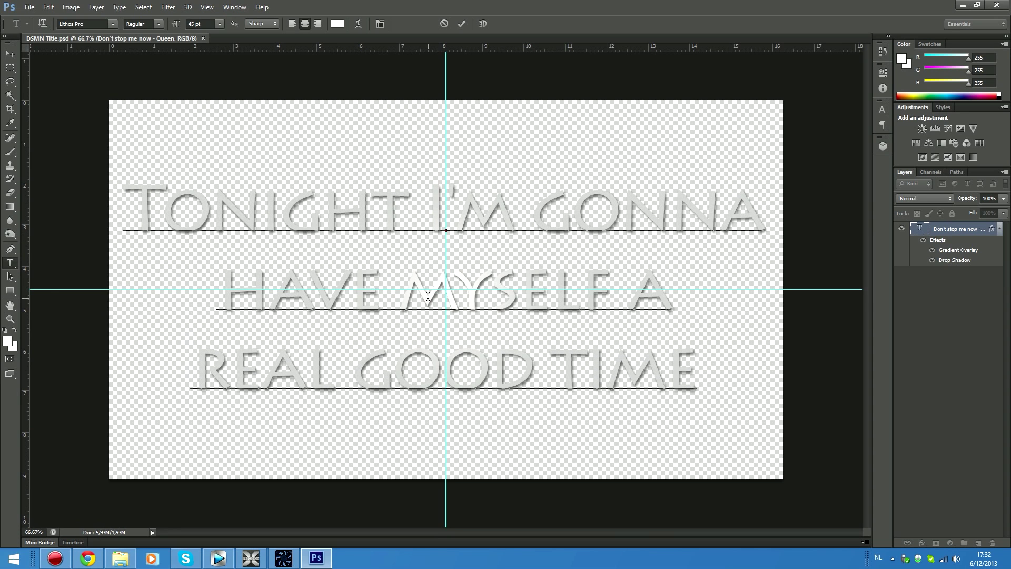
Save a PNG copy as "DSMN 1.png" in the "Don't stop me now - Queen" folder, with None / Fast compression and no interlacing.
left_click(29, 7)
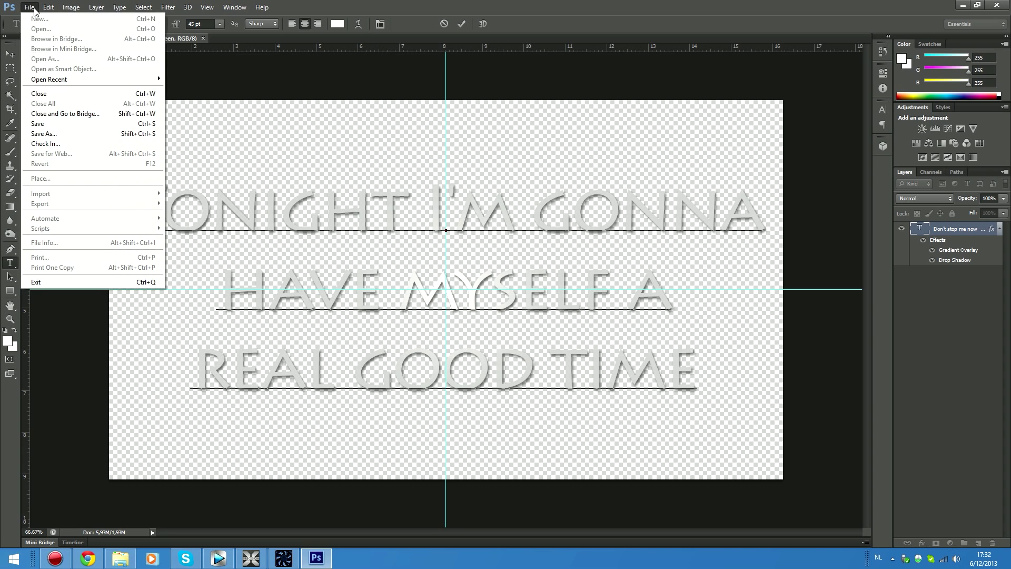
left_click(53, 134)
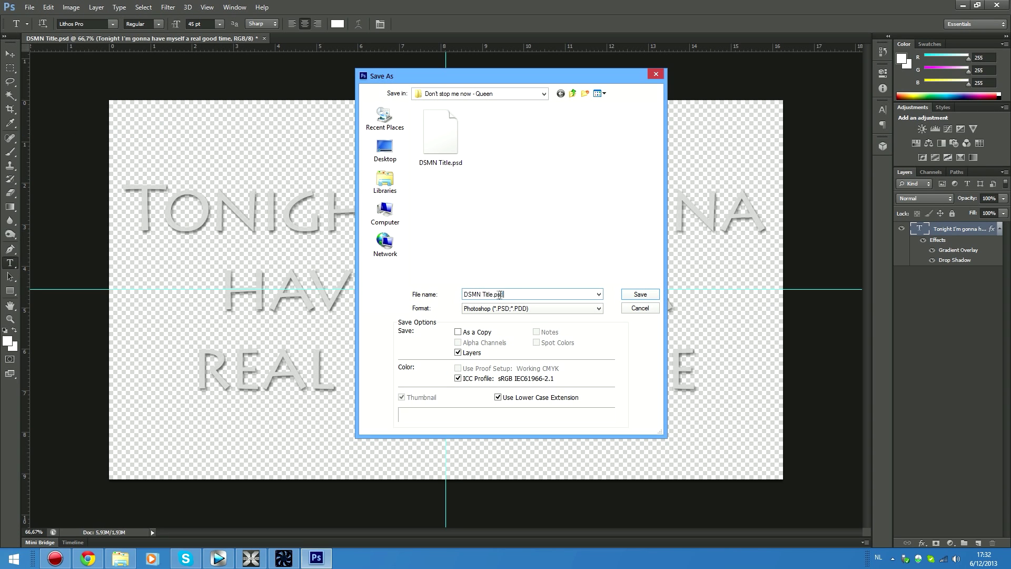
left_click_drag(505, 294, 482, 294)
type("1")
left_click(509, 310)
left_click(499, 434)
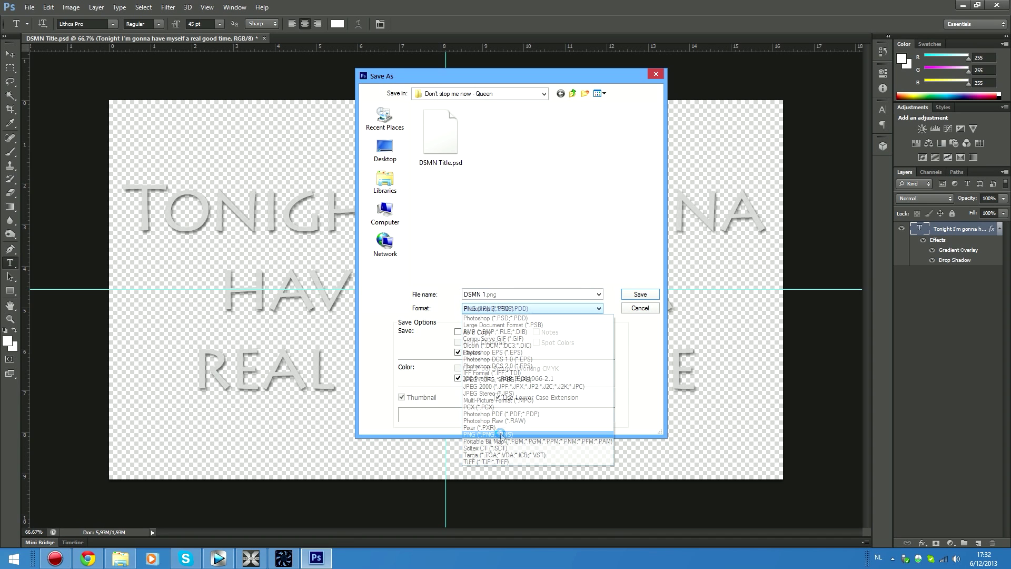
left_click(640, 294)
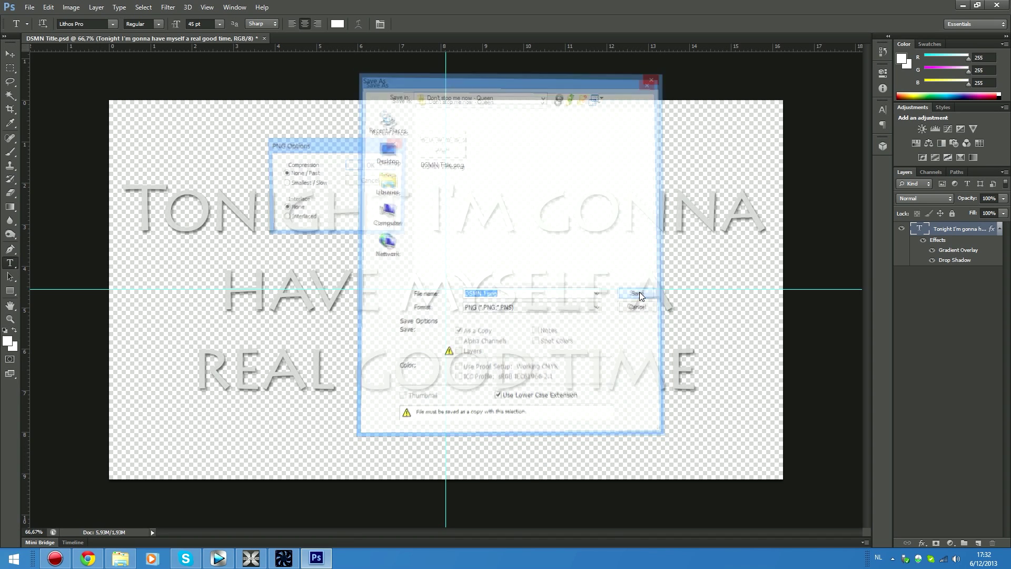
left_click(370, 166)
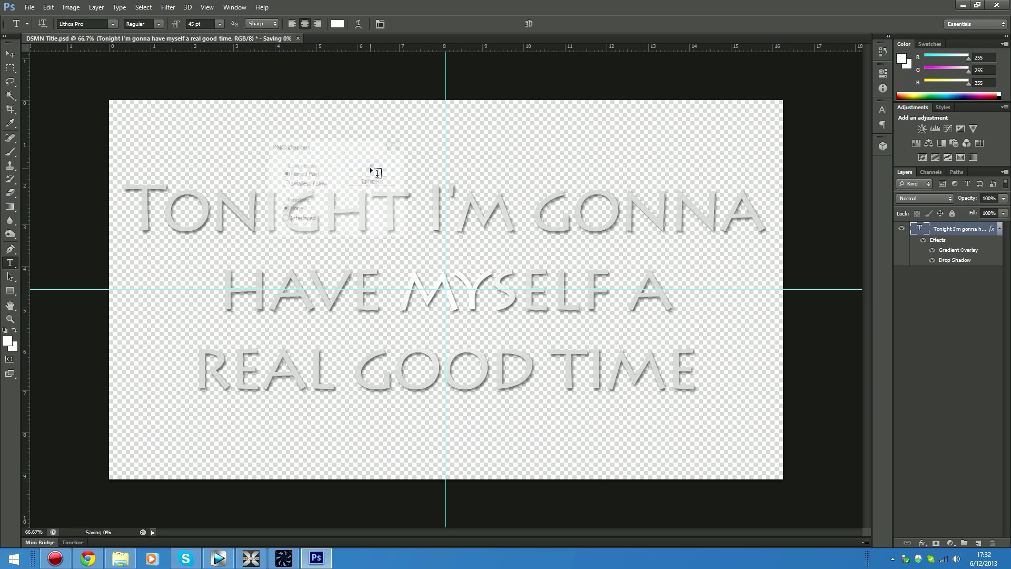
Clear the lyric text, then copy "I feel alive and the world I'll turn it inside out" from the lyrics page in Chrome.
left_click_drag(127, 192, 740, 361)
key("BackSpace")
left_click(88, 558)
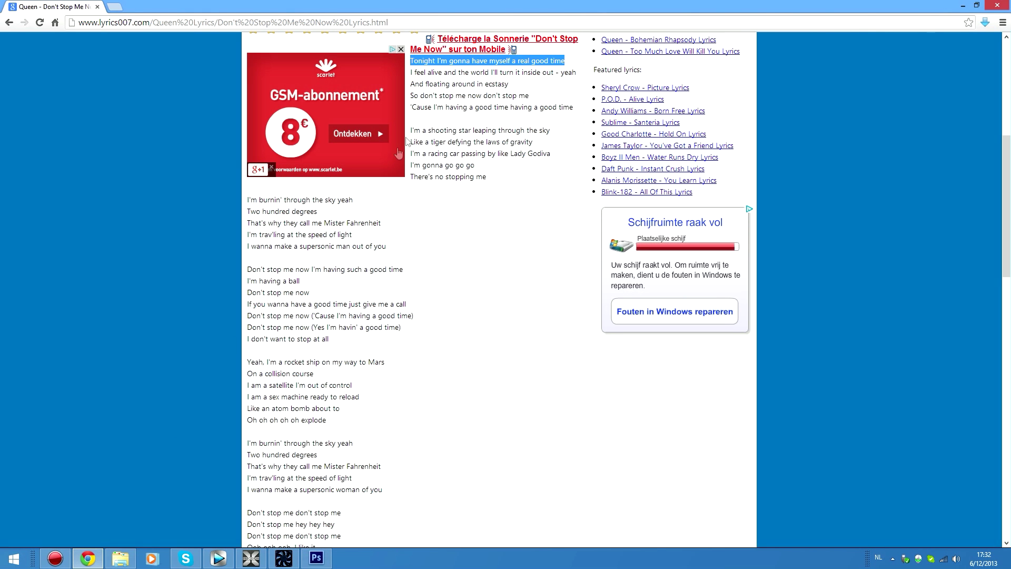
left_click_drag(422, 35, 547, 72)
right_click(547, 72)
left_click(563, 75)
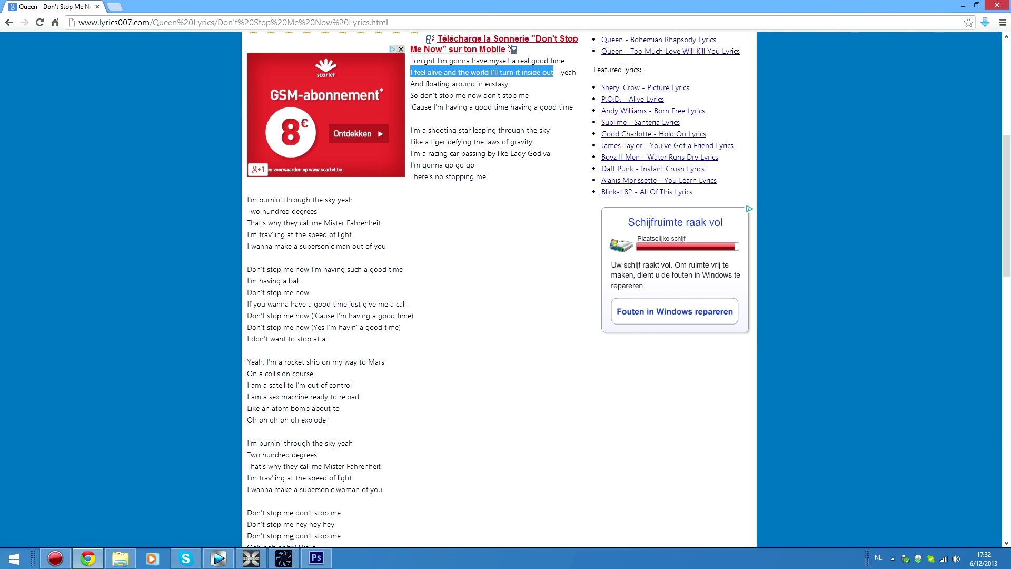
Switch to Photoshop, paste the copied lyric into the emptied text layer and split it with two line breaks, the first before "world".
left_click(316, 558)
key("ctrl+v")
left_click(300, 210)
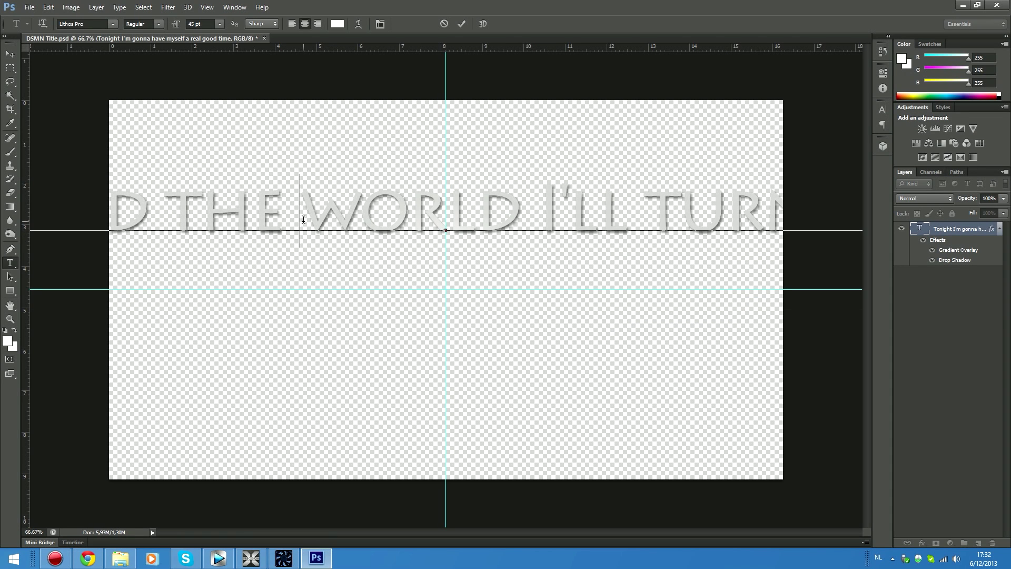
key("Return")
left_click(316, 297)
key("Return")
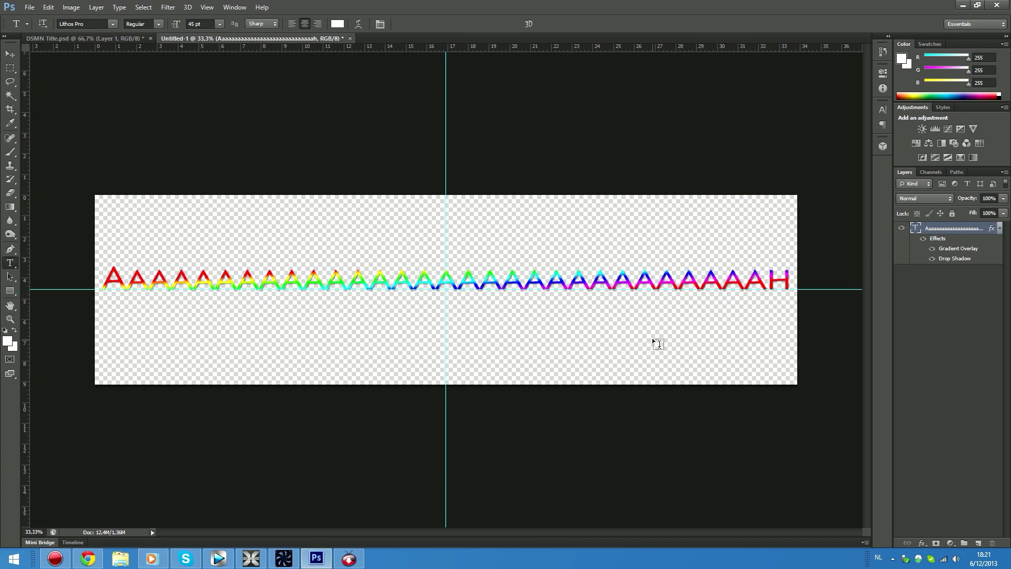
Minimize the Photoshop, Chrome, SpeedFan and EVGA Precision windows to expose the desktop.
left_click(963, 6)
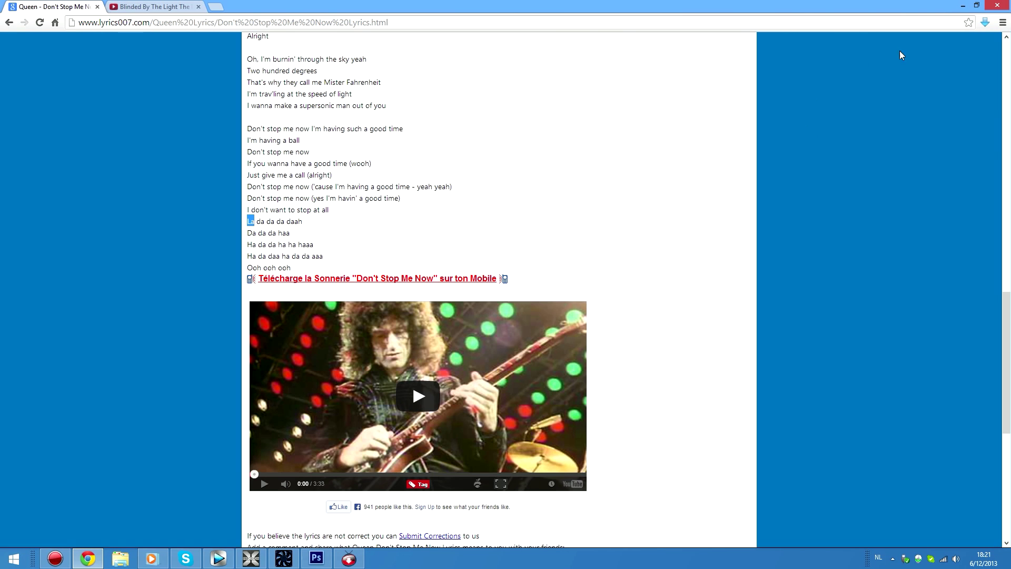
left_click(962, 6)
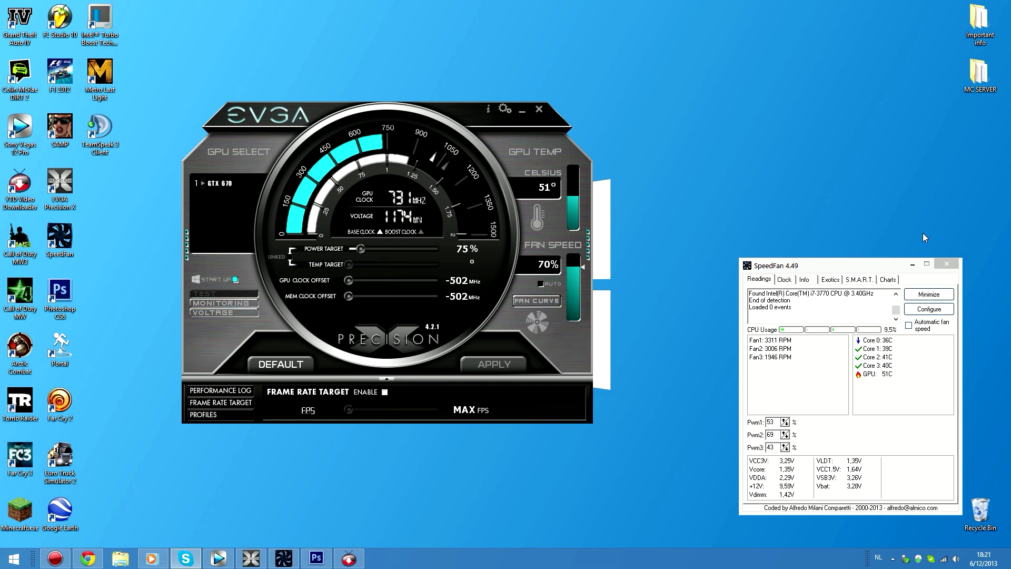
left_click(913, 265)
left_click(523, 111)
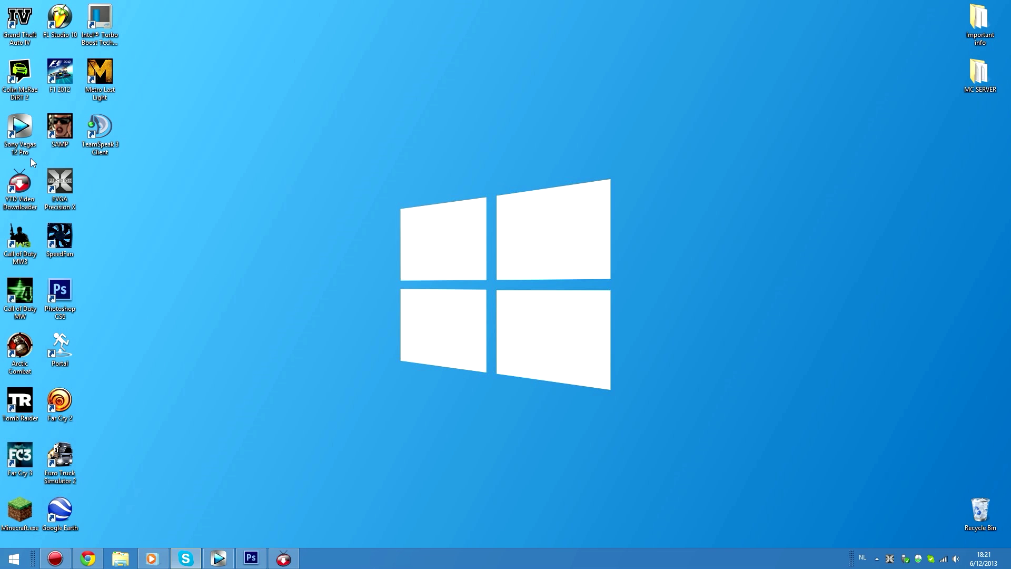
Launch Sony Vegas Pro 12 and enlarge the media and preview area above the timeline.
double_click(21, 138)
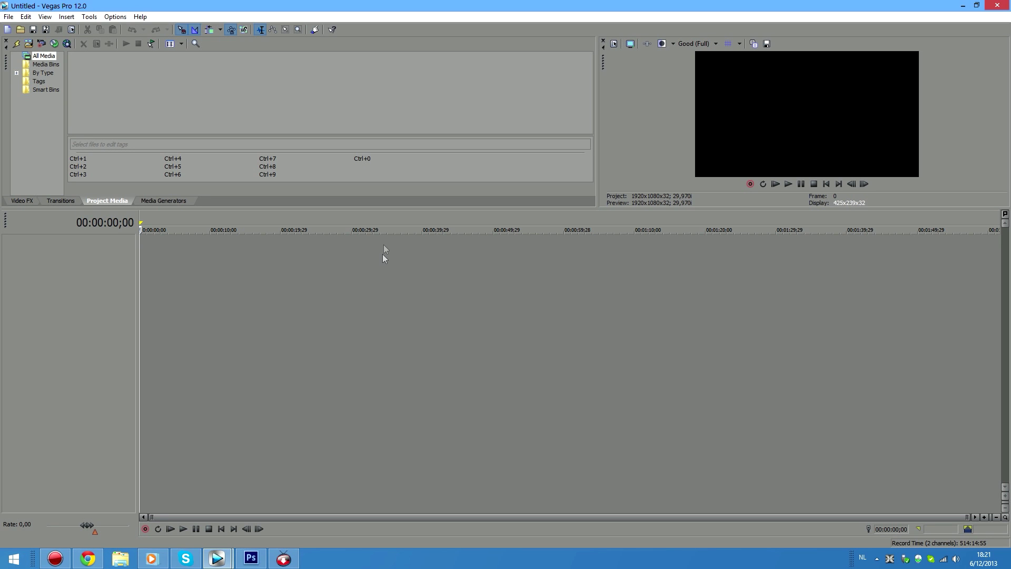
left_click_drag(387, 207, 382, 302)
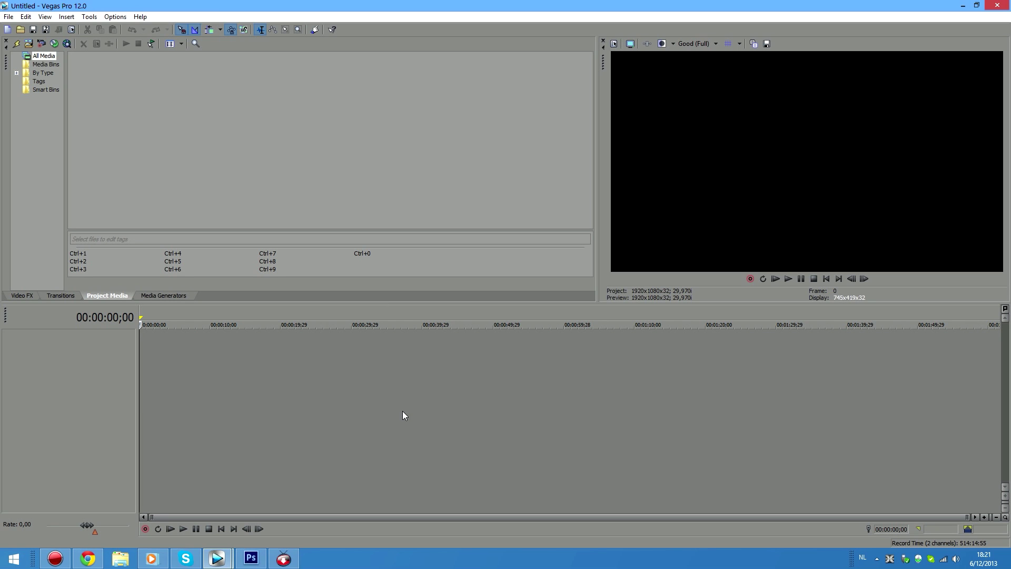
Import DSMN 1.png through DSMN 40.png and DSMN Title.png from the "Don't stop me now - Queen" folder in Pictures > Lyrics videos.
left_click(9, 17)
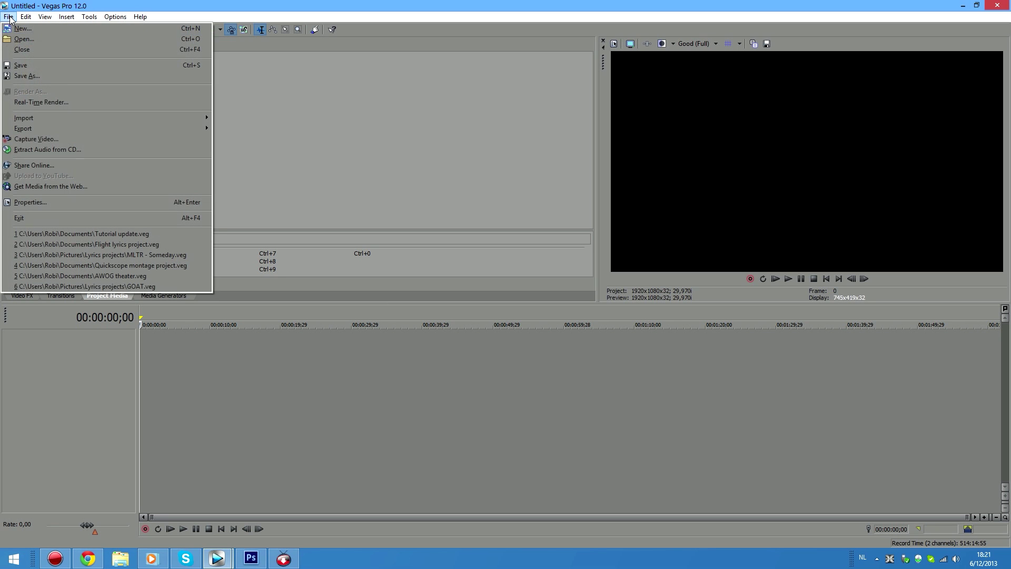
mouse_move(39, 116)
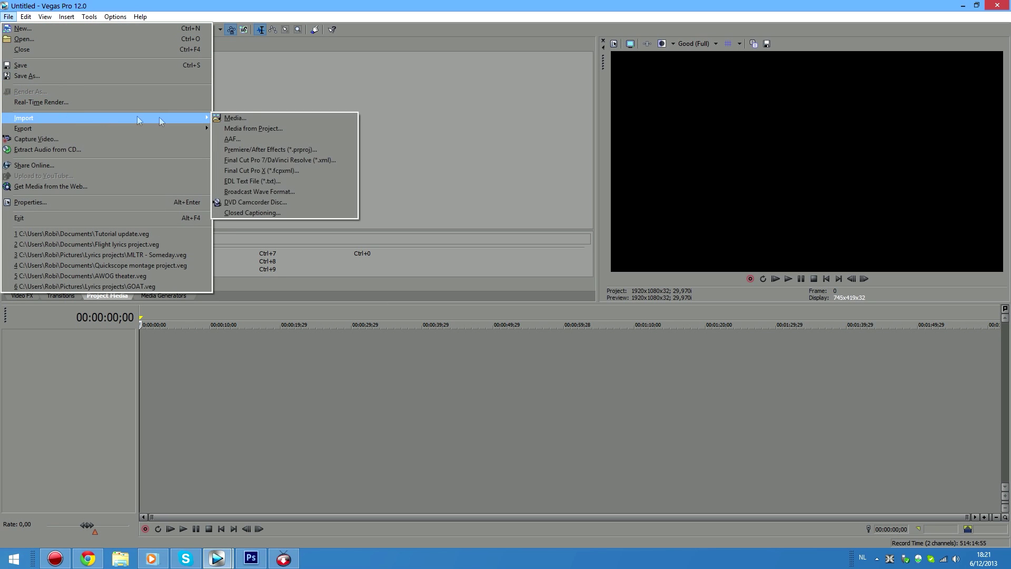
left_click(227, 118)
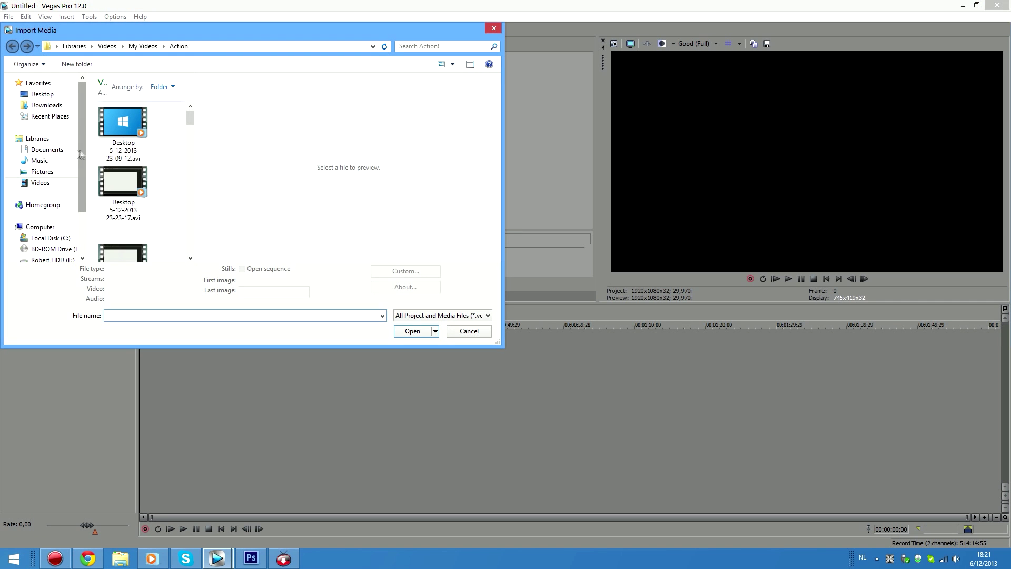
left_click(55, 149)
left_click(42, 172)
double_click(122, 167)
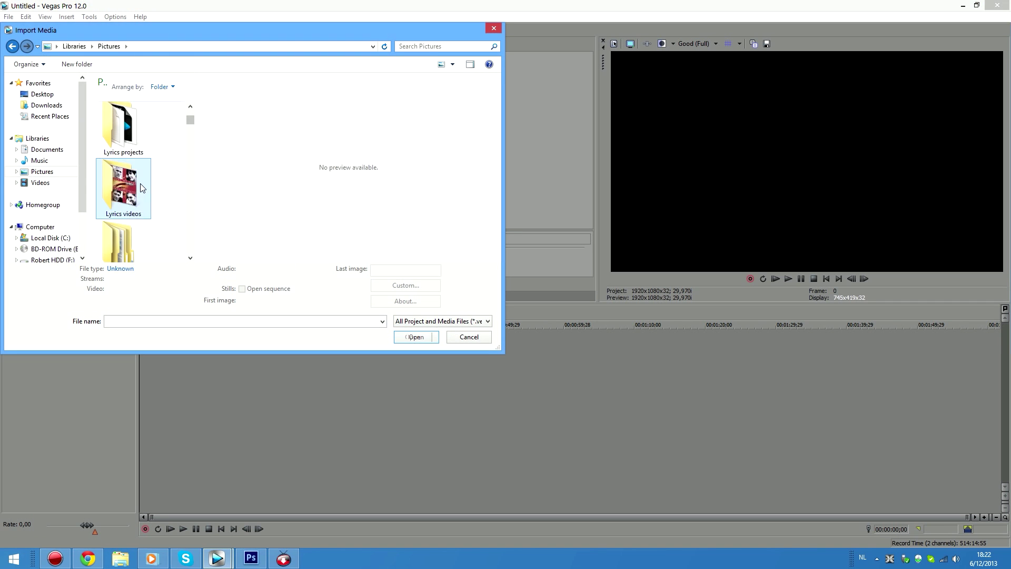
double_click(322, 152)
left_click(138, 124)
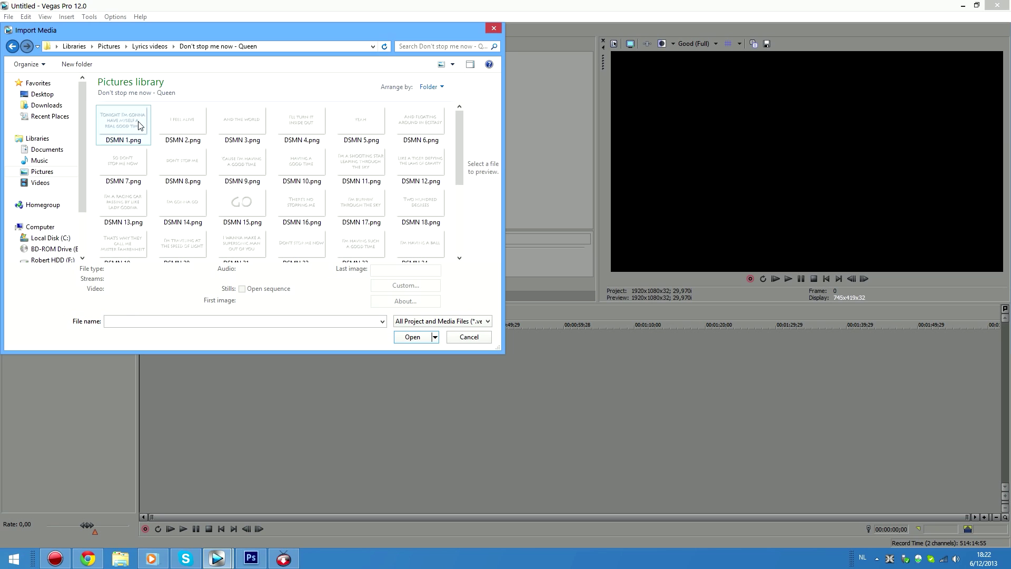
left_click_drag(457, 144, 461, 229)
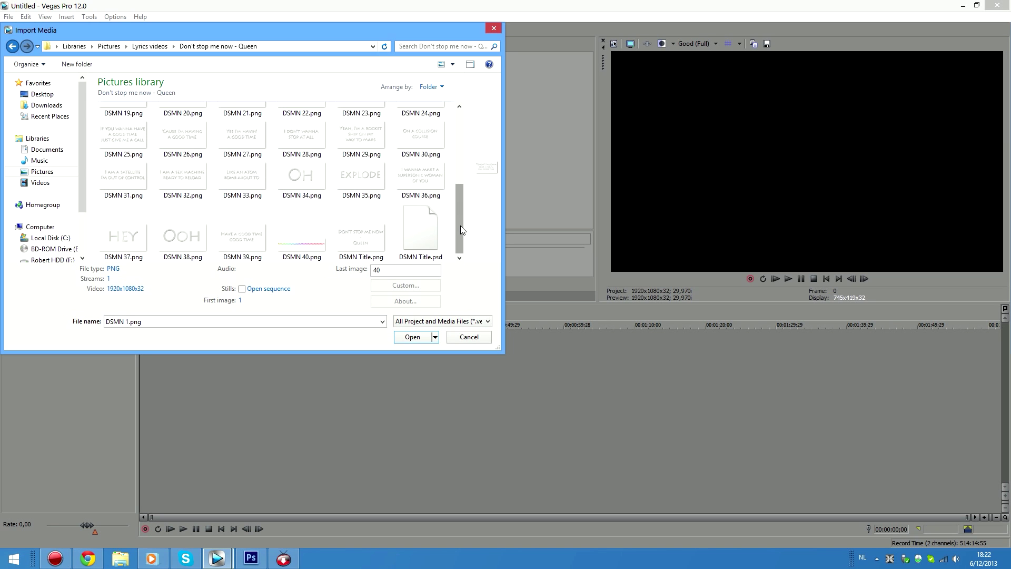
left_click(372, 240, "shift")
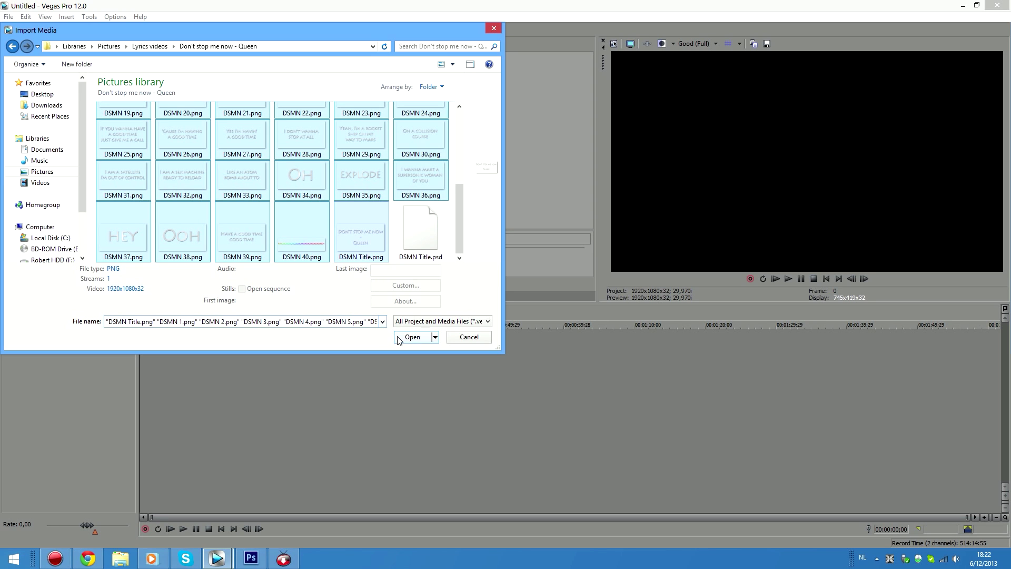
left_click(411, 337)
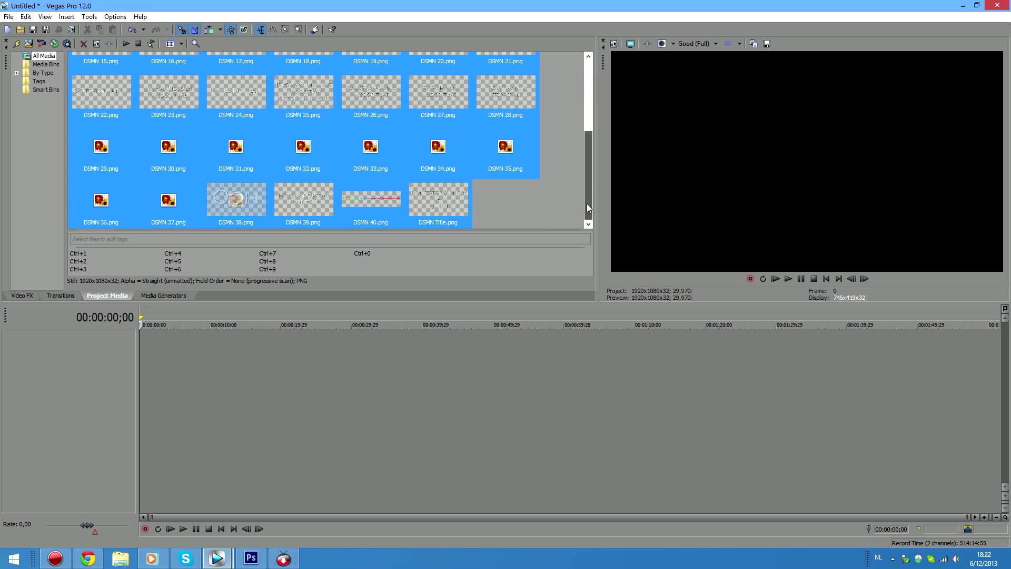
left_click(131, 97)
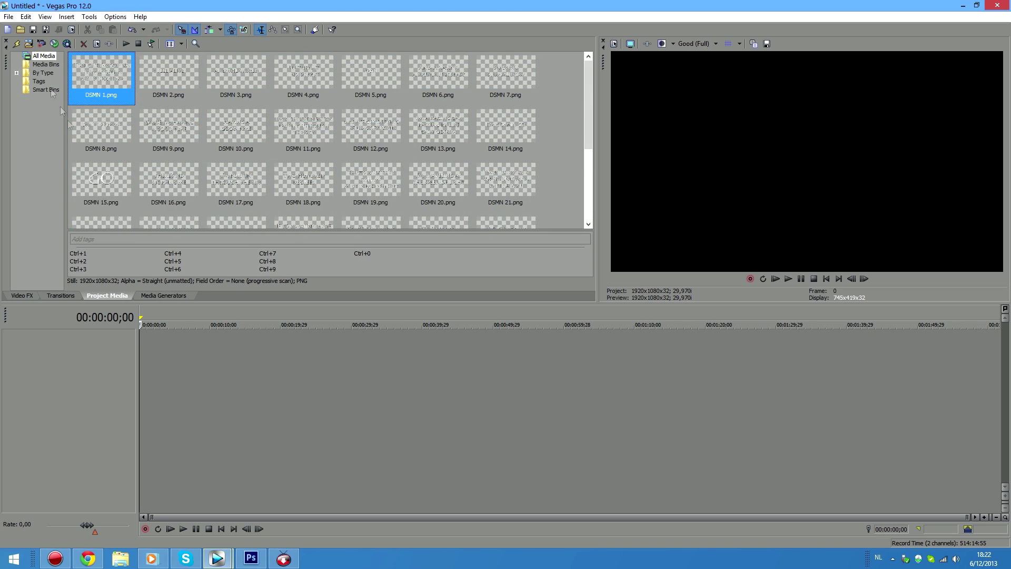
Import 6th gen intro 1.3.mp4 from the Documents library into the project media.
left_click(8, 17)
mouse_move(42, 119)
left_click(220, 117)
left_click(47, 149)
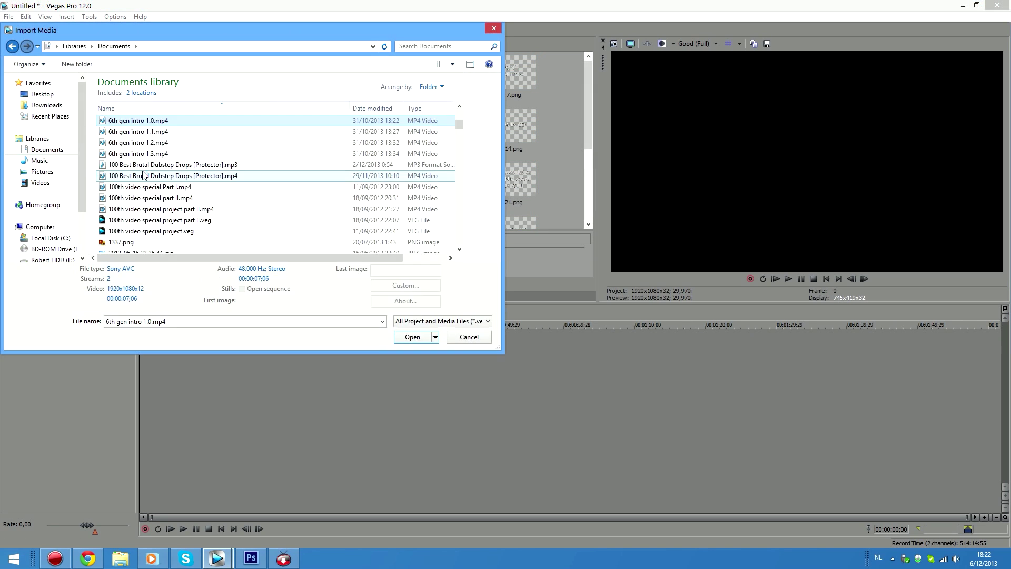
key("Escape")
Import 2nd gen outro 1.0.mov from the Documents library into the project media.
left_click(8, 17)
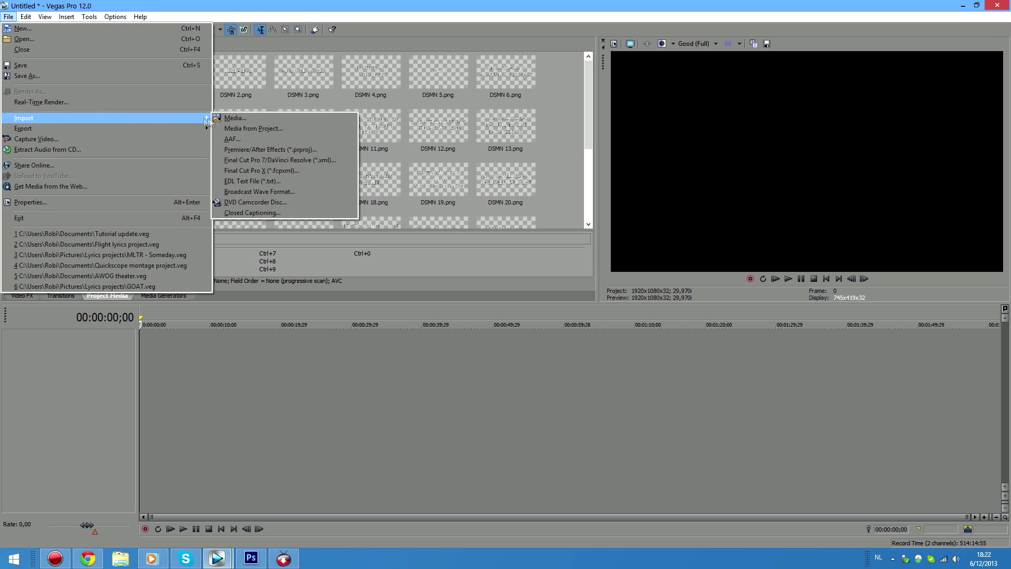
left_click(235, 117)
scroll(203, 176, "down", 5)
left_click(140, 120)
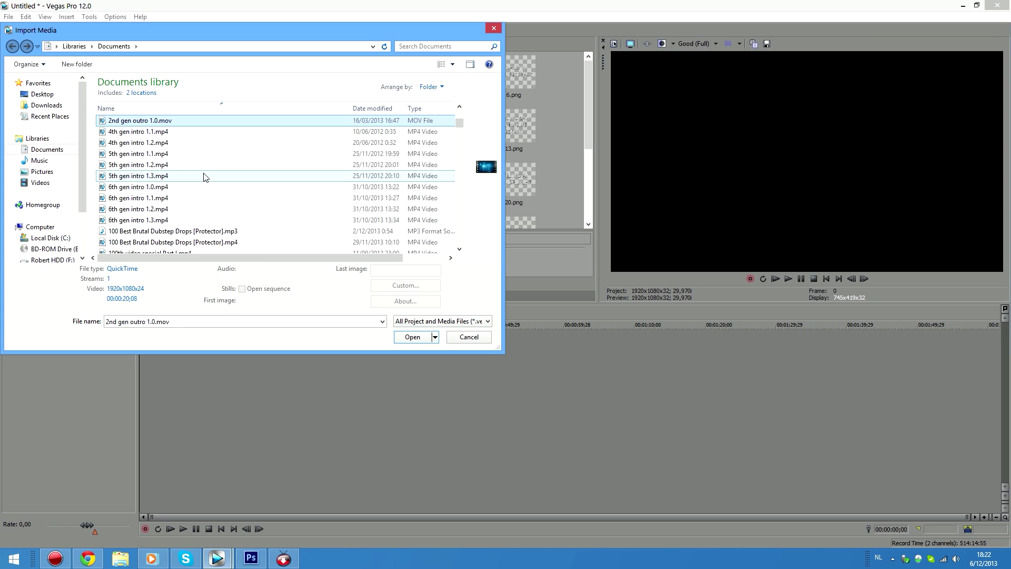
left_click(408, 334)
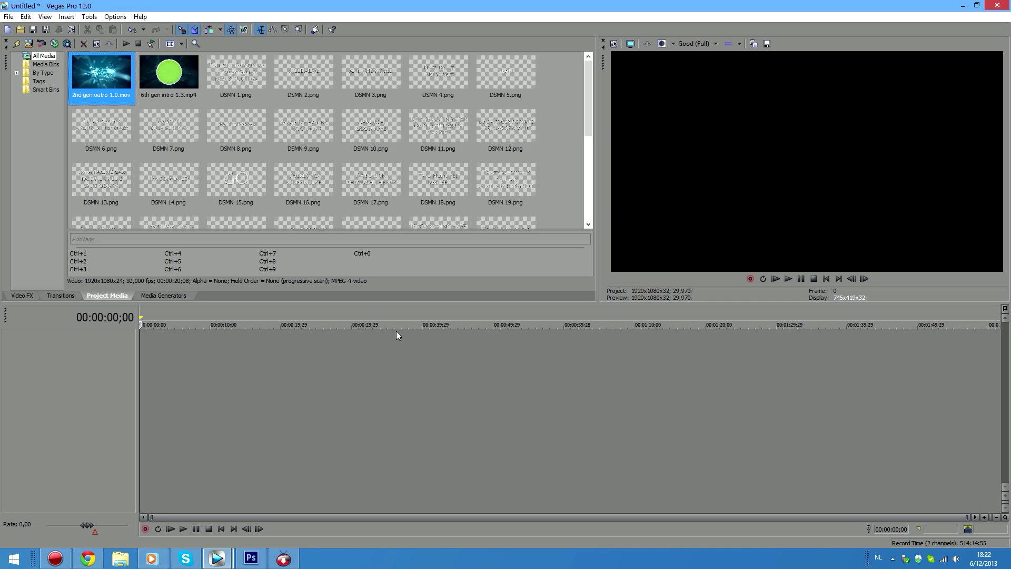
Import the song Dont Stop Me Now.mp3 from the Music library into the project media.
left_click(9, 18)
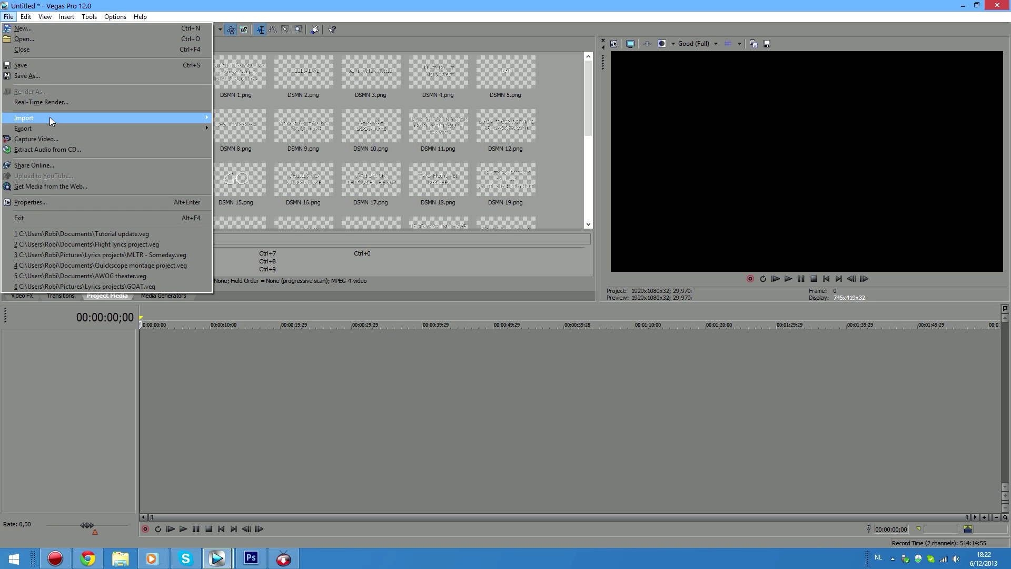
mouse_move(49, 117)
left_click(233, 119)
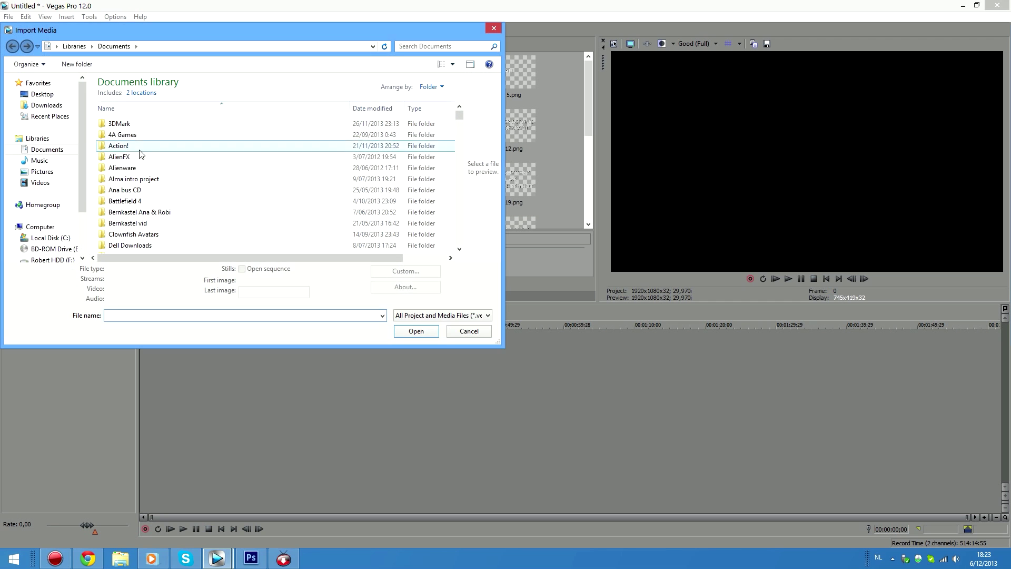
left_click(44, 164)
left_click(170, 224)
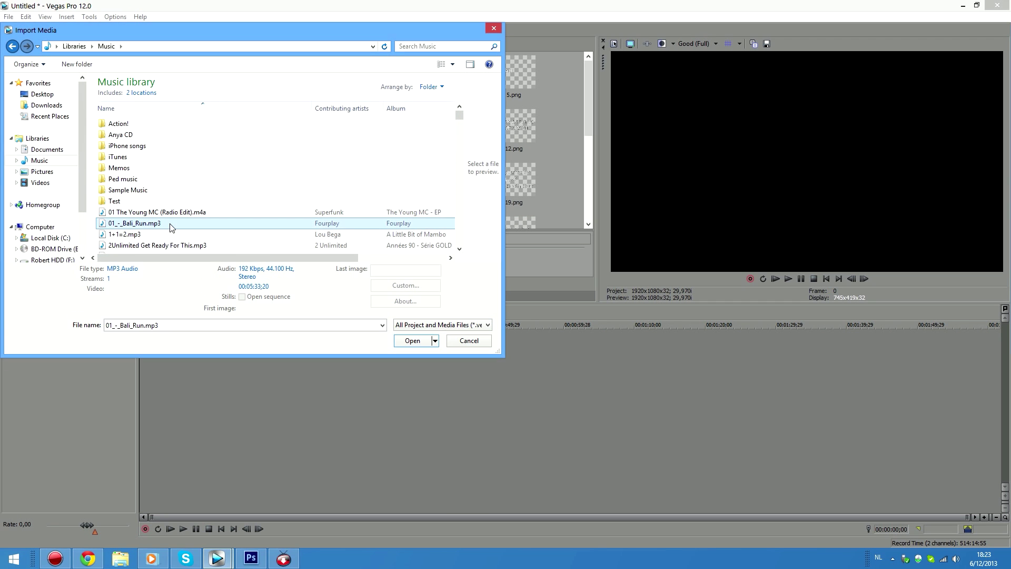
key("d")
key("o")
key("n")
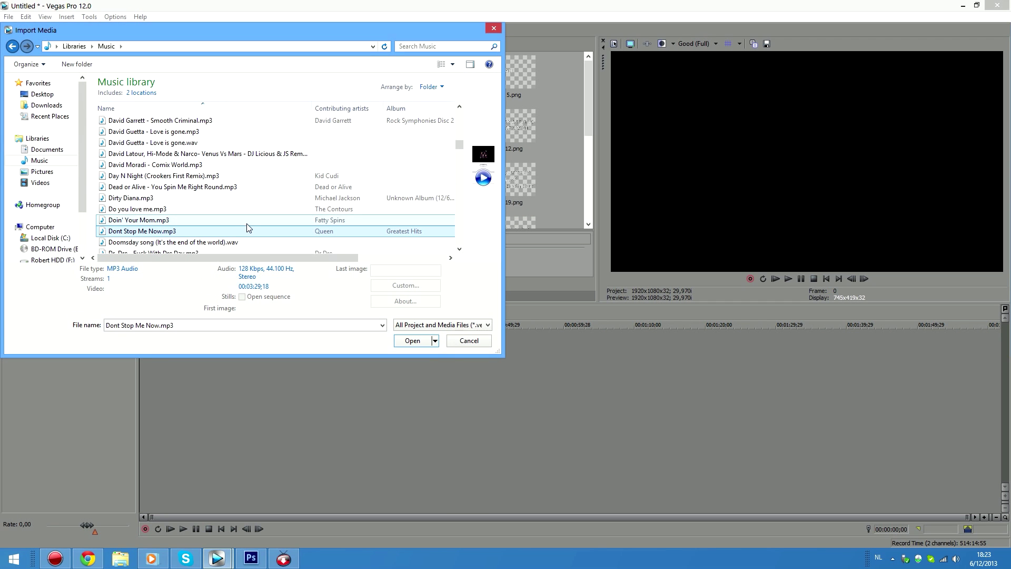
left_click(396, 344)
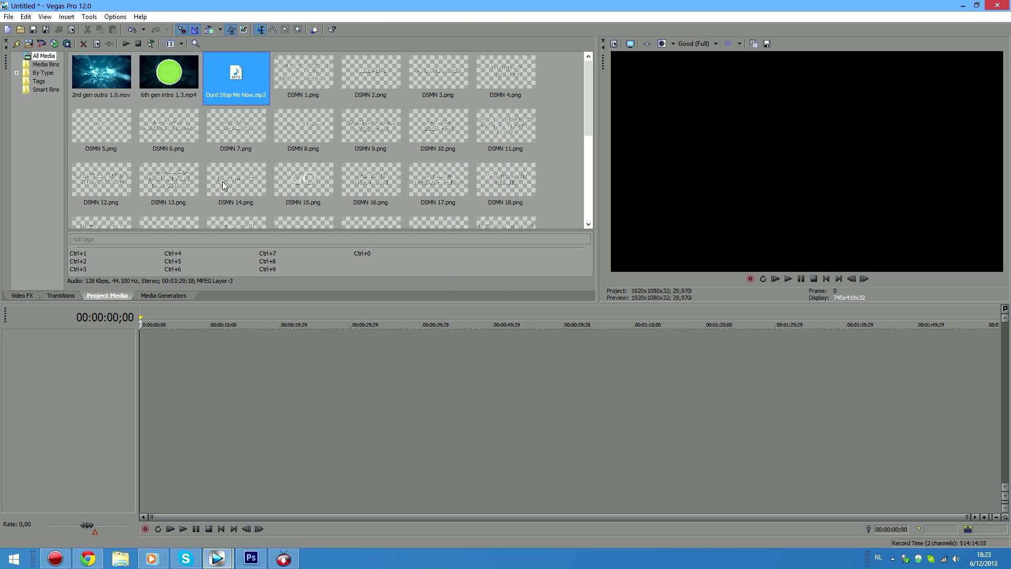
Place 6th gen intro 1.3.mp4 at the start of the timeline and play it back.
left_click_drag(158, 73, 169, 123)
left_click_drag(153, 288, 195, 399)
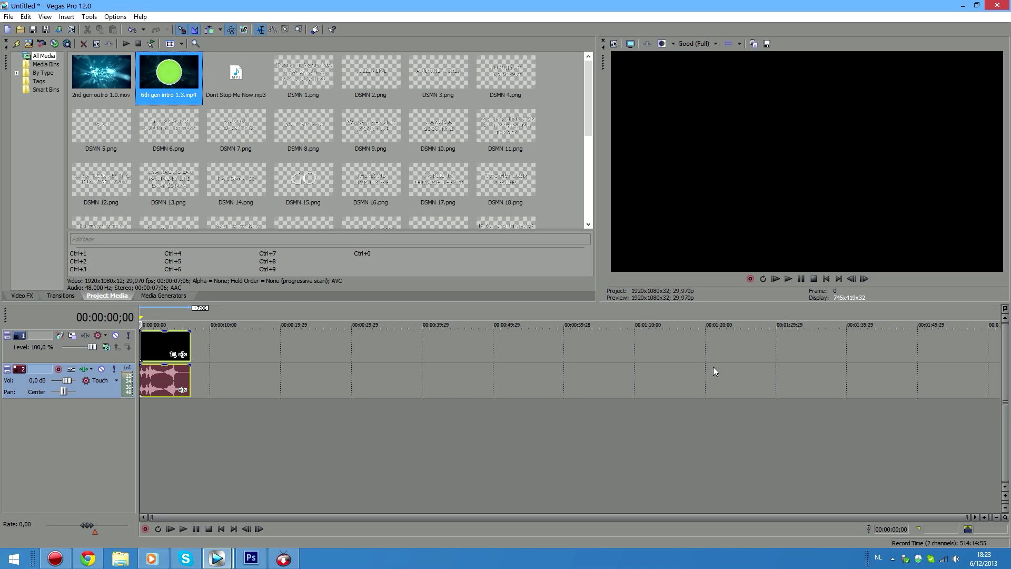
left_click(789, 279)
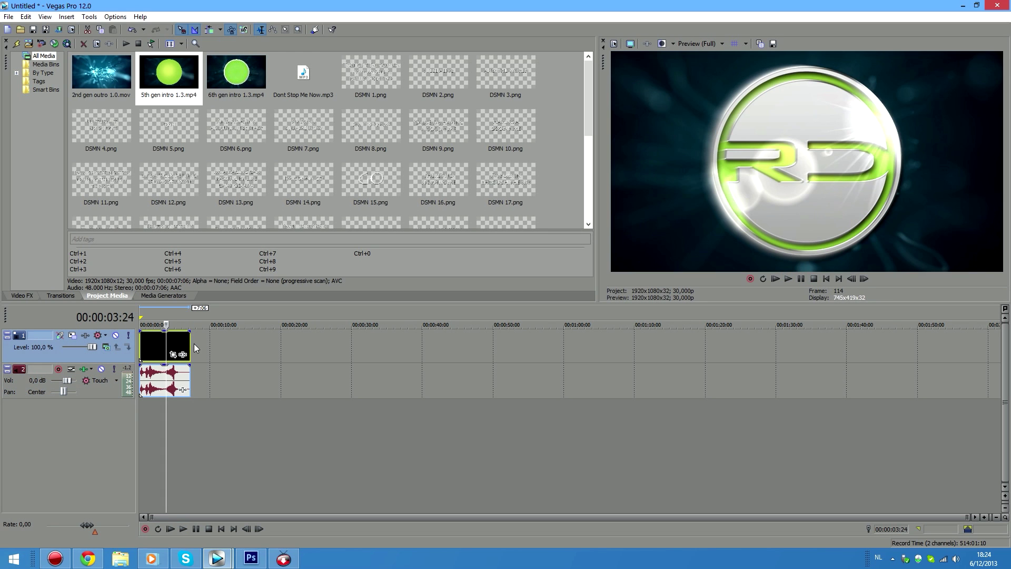
Trim the end of the 5th gen intro 1.3.mp4 video event to about 5 seconds and play back the result.
left_click(193, 343)
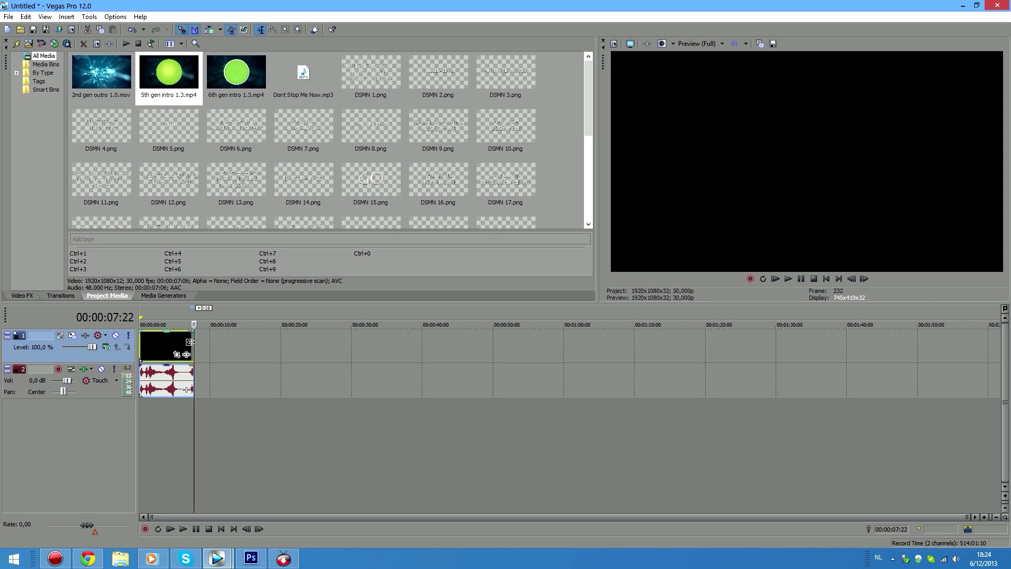
left_click(182, 345)
left_click_drag(968, 517, 345, 517)
left_click(334, 326)
left_click(301, 339)
key("space")
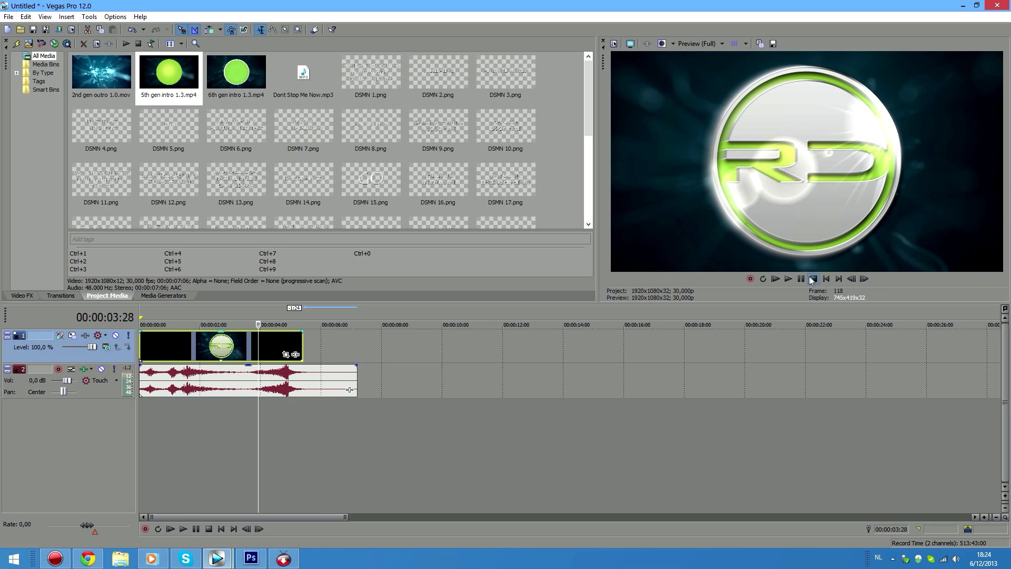
left_click(801, 278)
Place DSMN 1.png with a fade-in directly after the intro video, and crossfade Dont Stop Me Now.mp3 with the intro's audio by about one second.
scroll(589, 99, "down", 1)
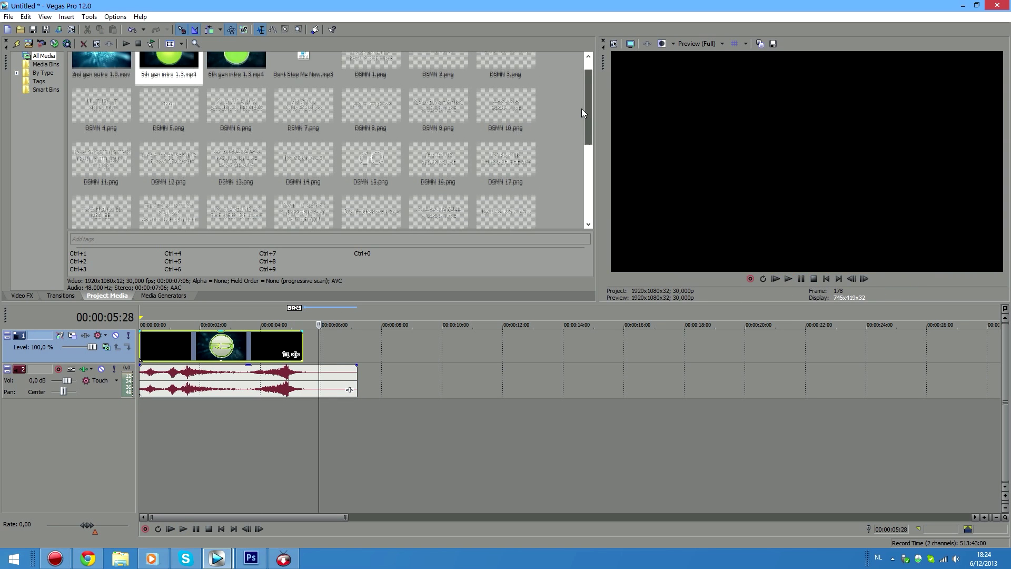
scroll(589, 99, "up", 1)
left_click_drag(375, 79, 309, 349)
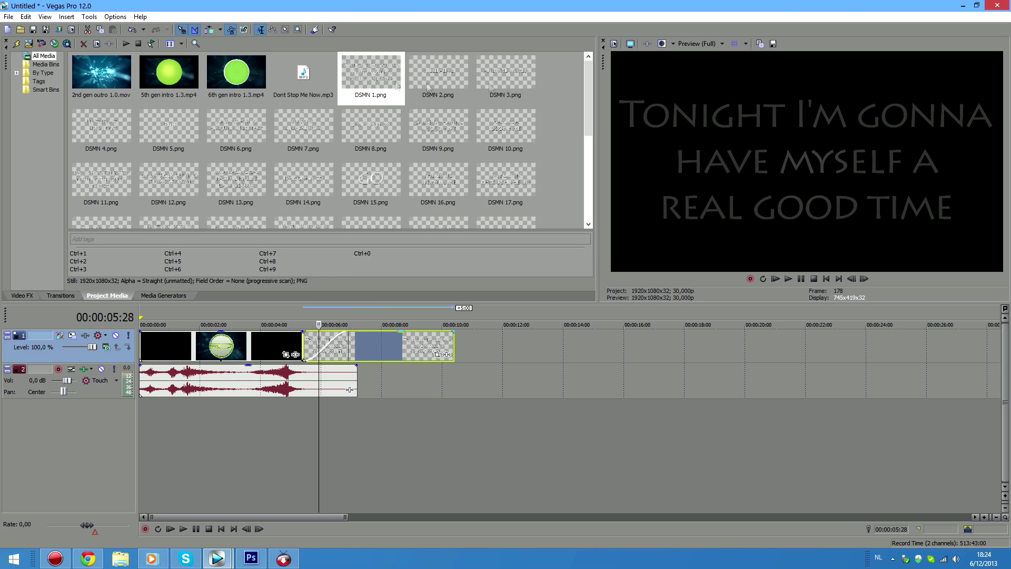
left_click_drag(303, 76, 333, 371)
left_click_drag(392, 384, 346, 379)
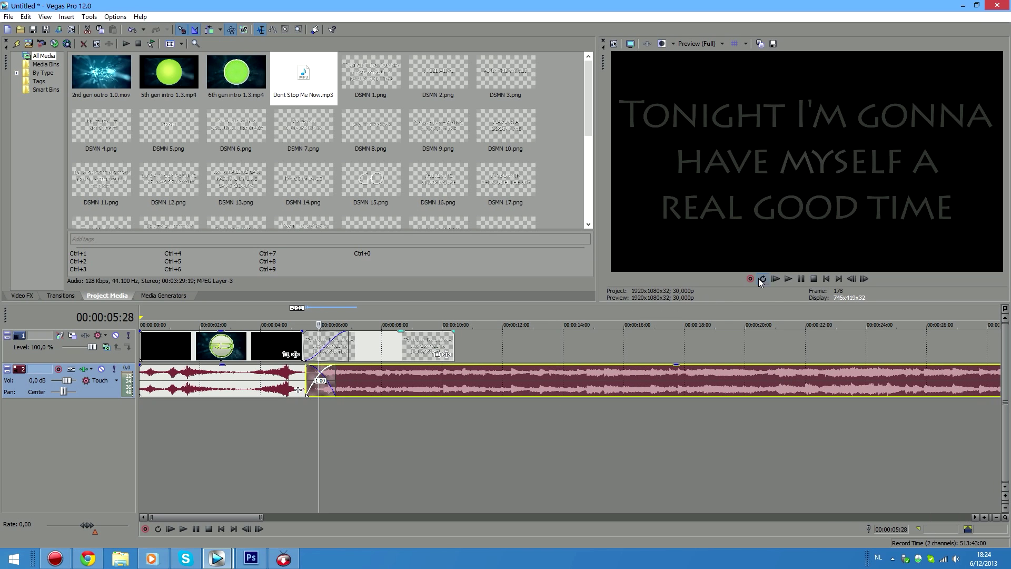
Play the song, extend DSMN 1.png to about 12.5 seconds on the timeline, and place DSMN 2.png directly after it.
left_click(775, 279)
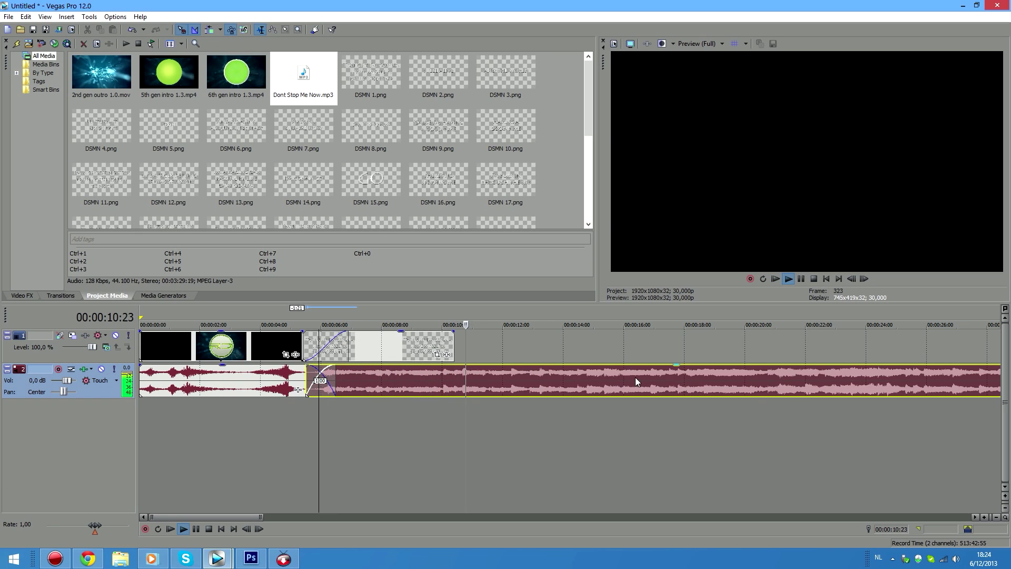
left_click_drag(453, 345, 521, 345)
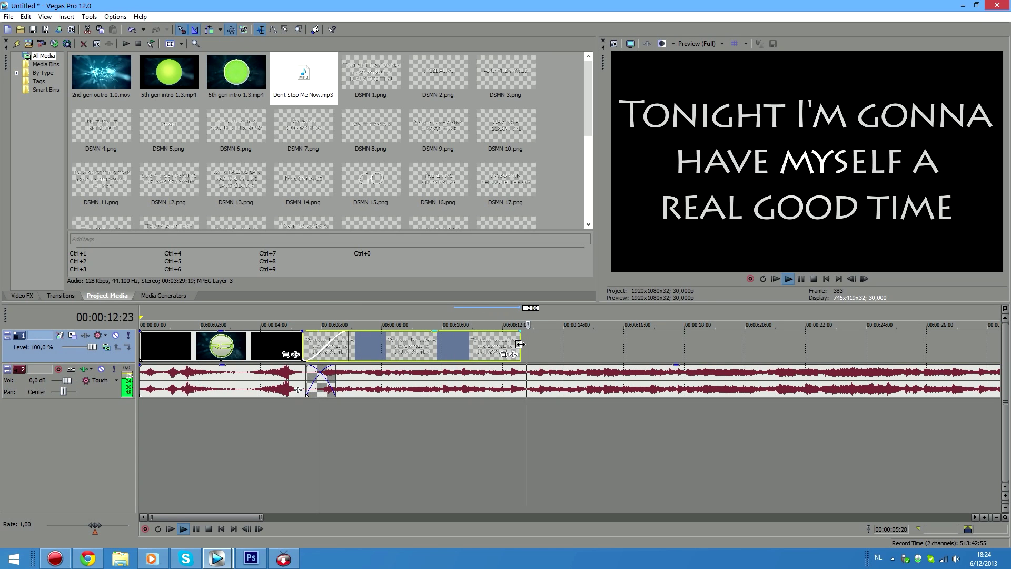
left_click(359, 80)
left_click(427, 78)
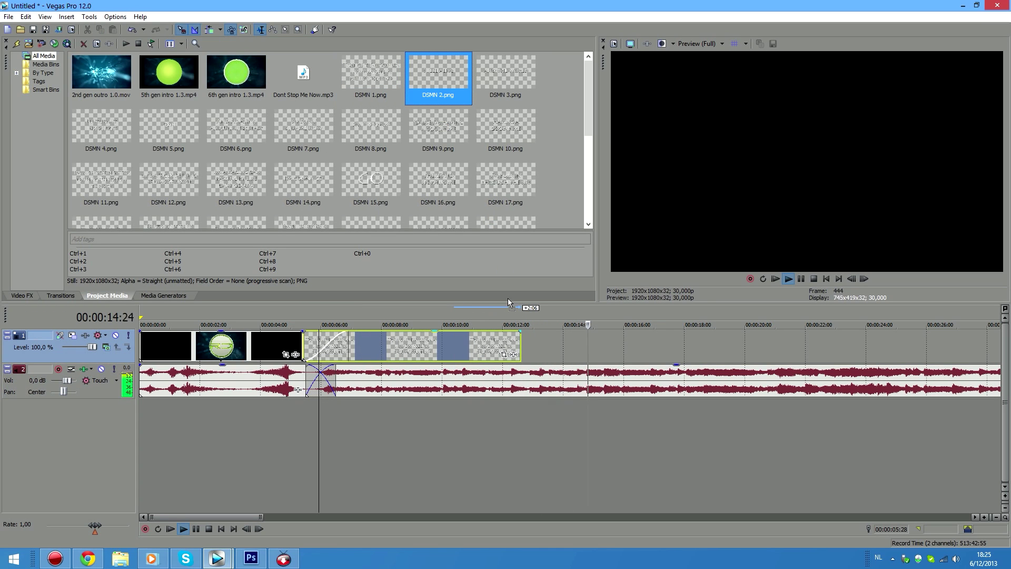
left_click_drag(522, 342, 522, 342)
Append DSMN 3.png through DSMN 6.png in order on the lyric track, trimming them to match the sung lines.
left_click_drag(496, 99, 681, 343)
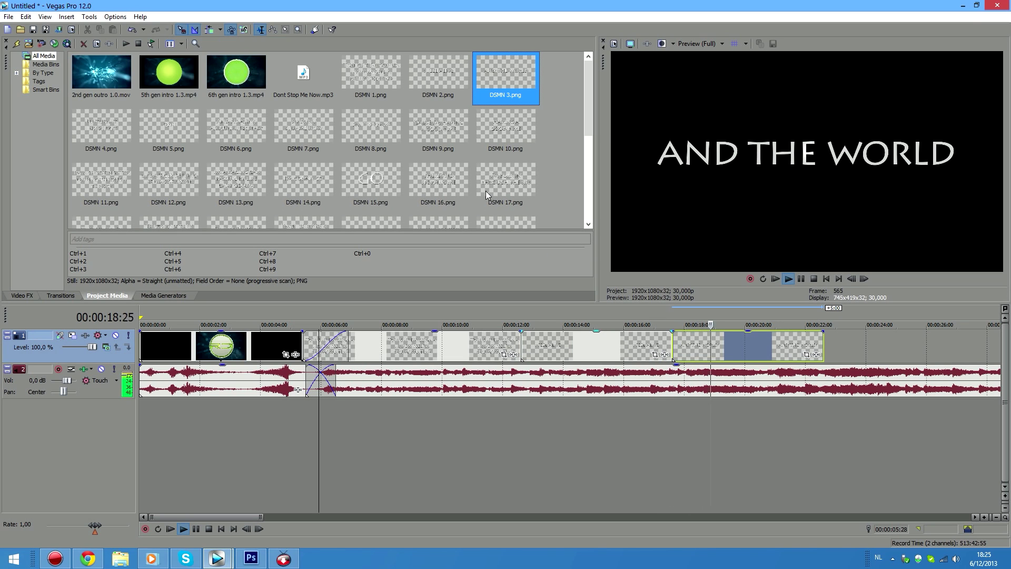
left_click_drag(113, 131, 870, 343)
left_click_drag(169, 127, 804, 347)
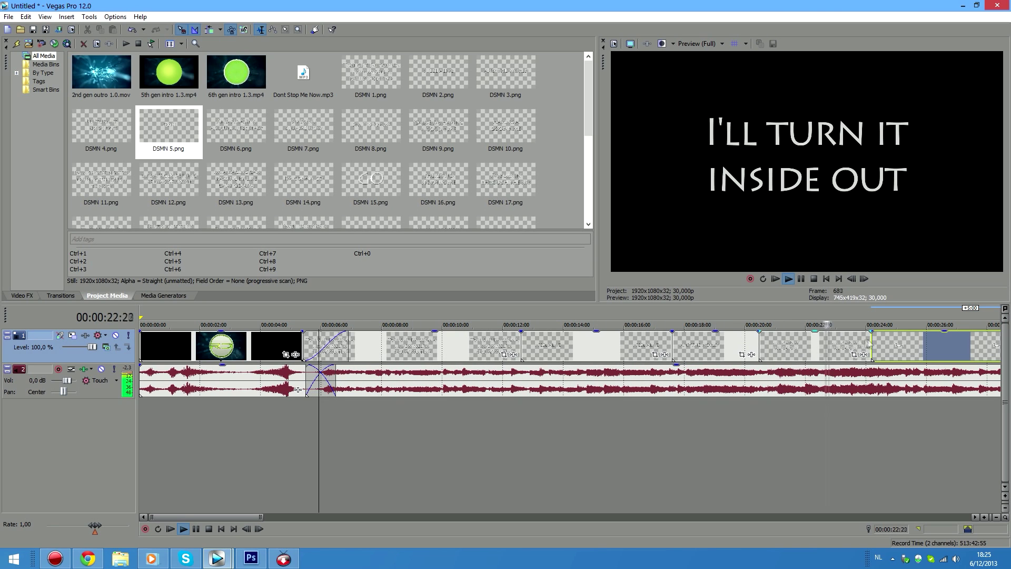
left_click_drag(236, 126, 358, 345)
left_click(801, 279)
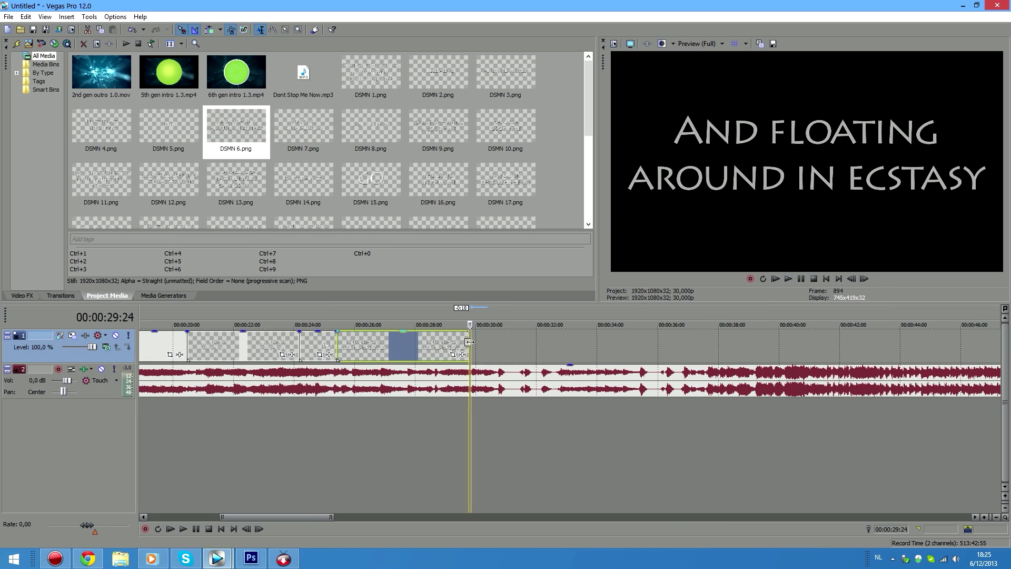
Append DSMN 7.png, DSMN 8.png and DSMN 9.png after DSMN 6.png, timing them to the playing song.
left_click_drag(303, 127, 472, 345)
left_click(788, 279)
left_click_drag(371, 126, 649, 336)
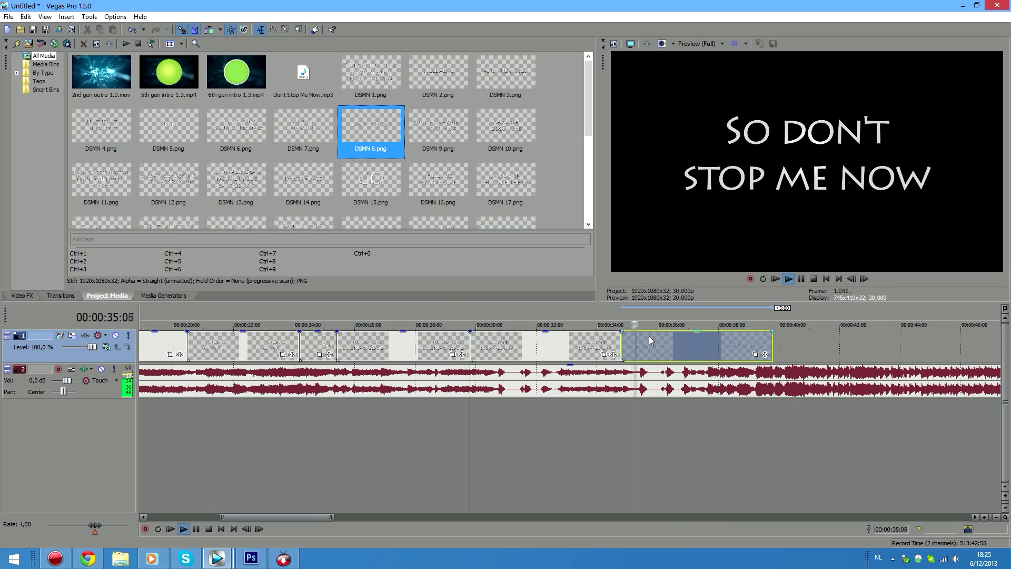
left_click_drag(438, 127, 685, 343)
left_click(789, 278)
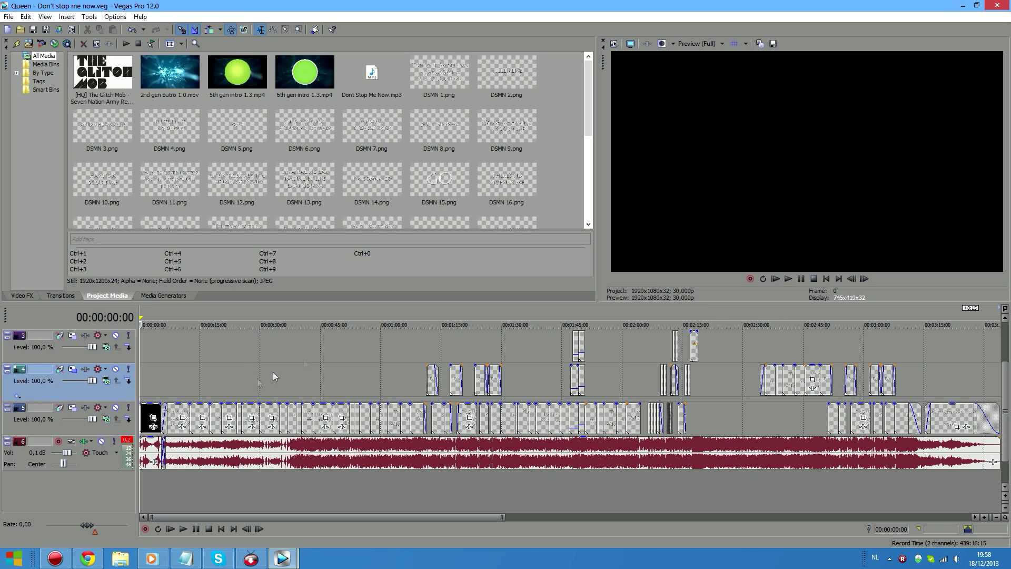
Play the completed Queen - Don't stop me now.veg project from the start and again from about 55 seconds.
left_click(772, 279)
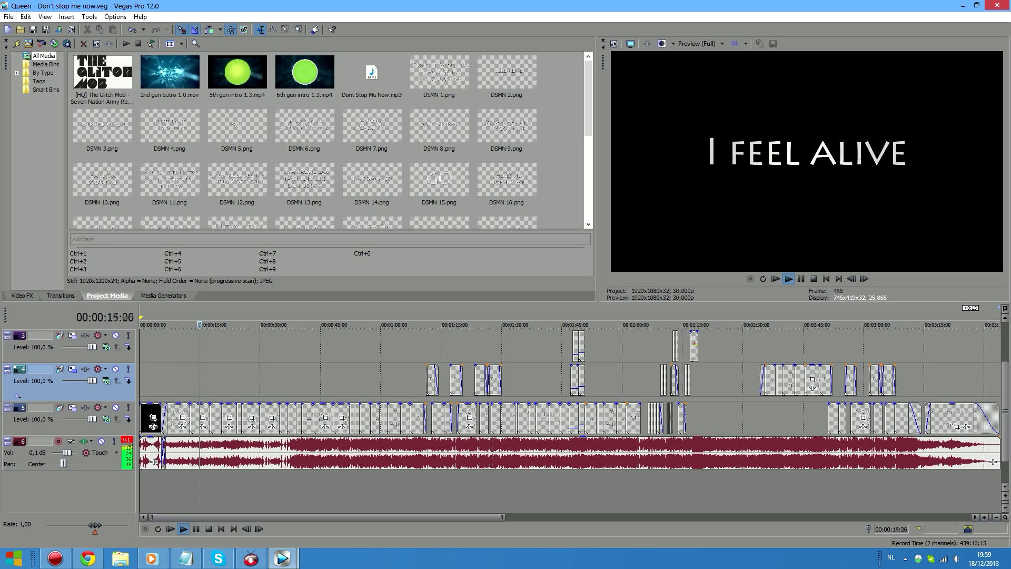
left_click(364, 324)
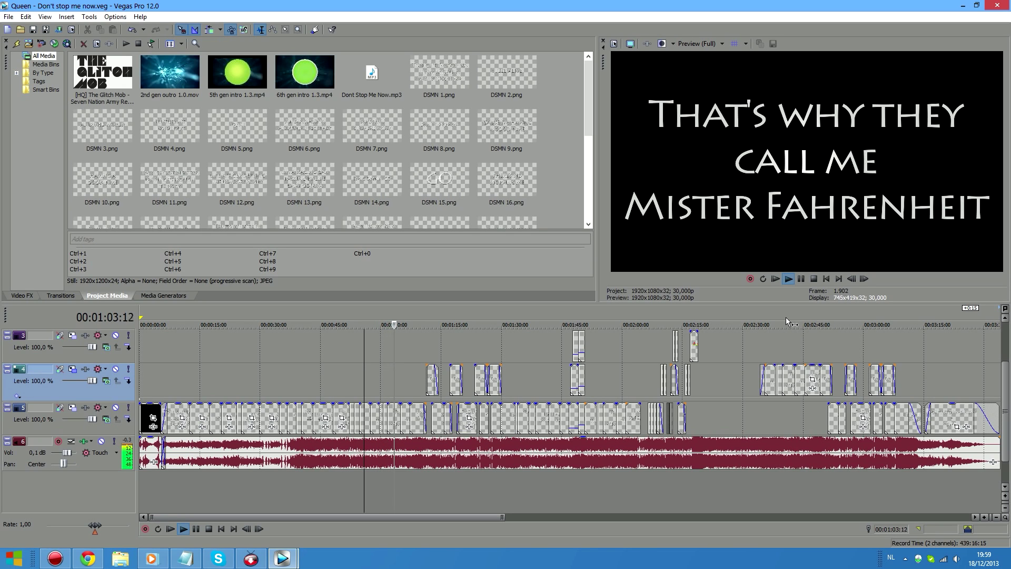
left_click(814, 278)
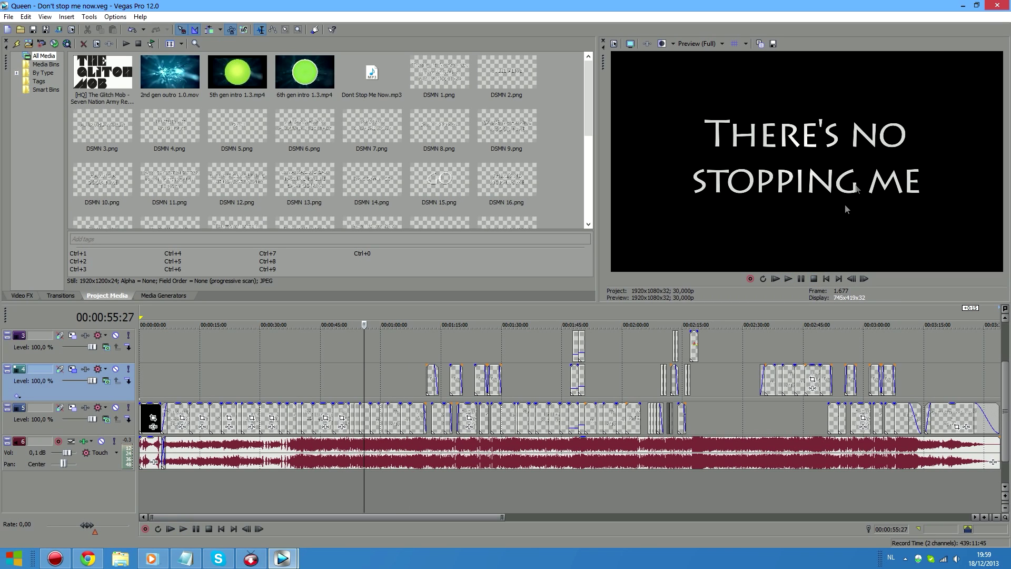
Minimize Vegas Pro, switch to Chrome and open the Abstract Free Worship Backgrounds category on worshipbackgroundsforfree.com.
left_click(963, 5)
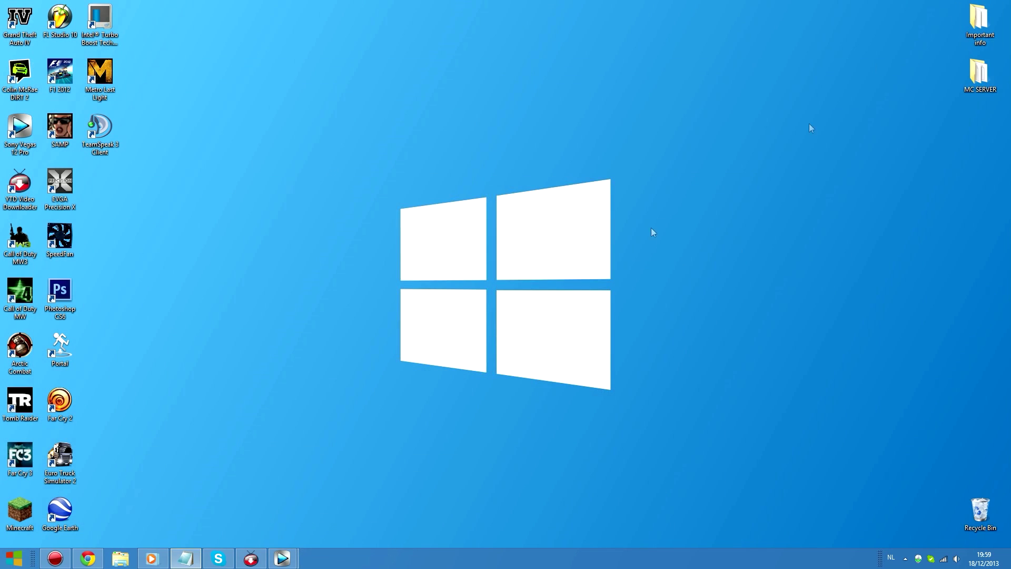
left_click(88, 557)
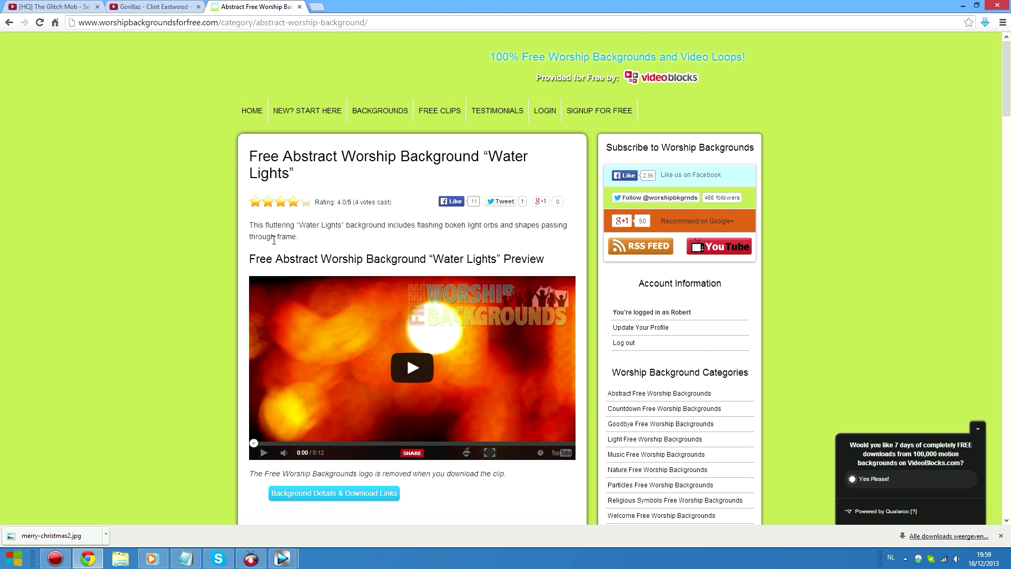
mouse_move(384, 111)
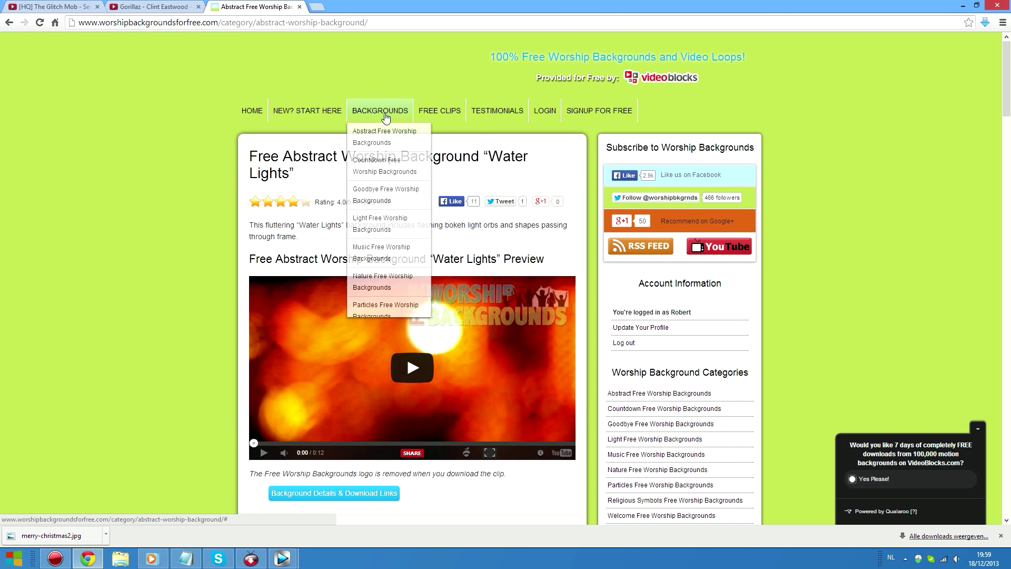
left_click(384, 142)
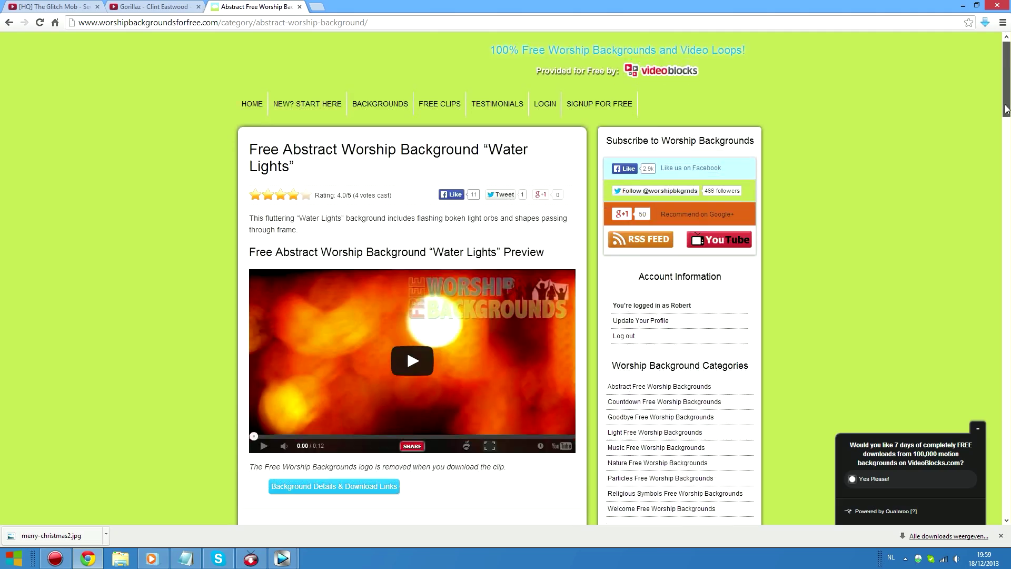
Open the details and download page of the "Shimmering Hue" background and go to its download section.
left_click_drag(1007, 87, 1002, 143)
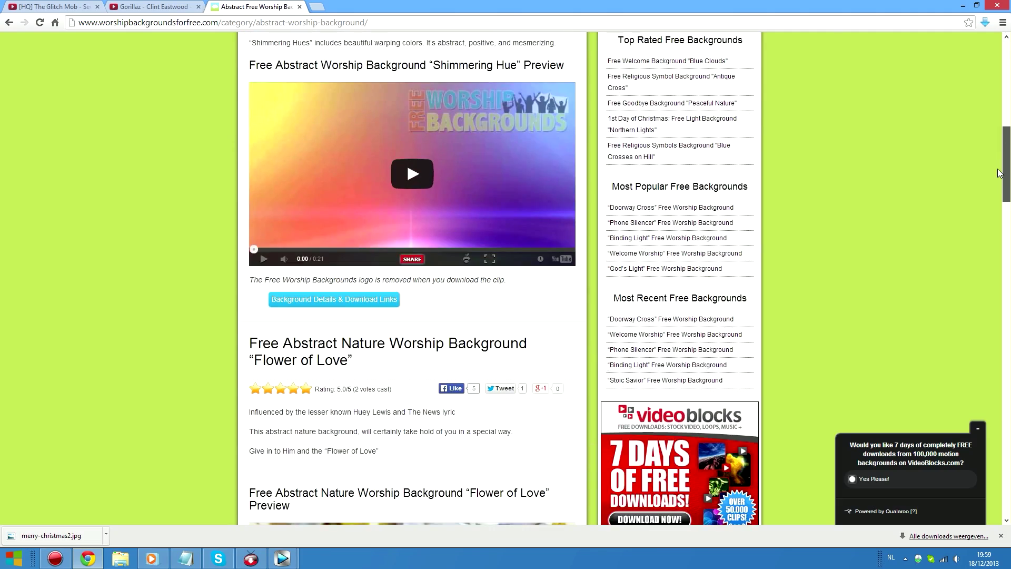
left_click_drag(1000, 173, 1006, 175)
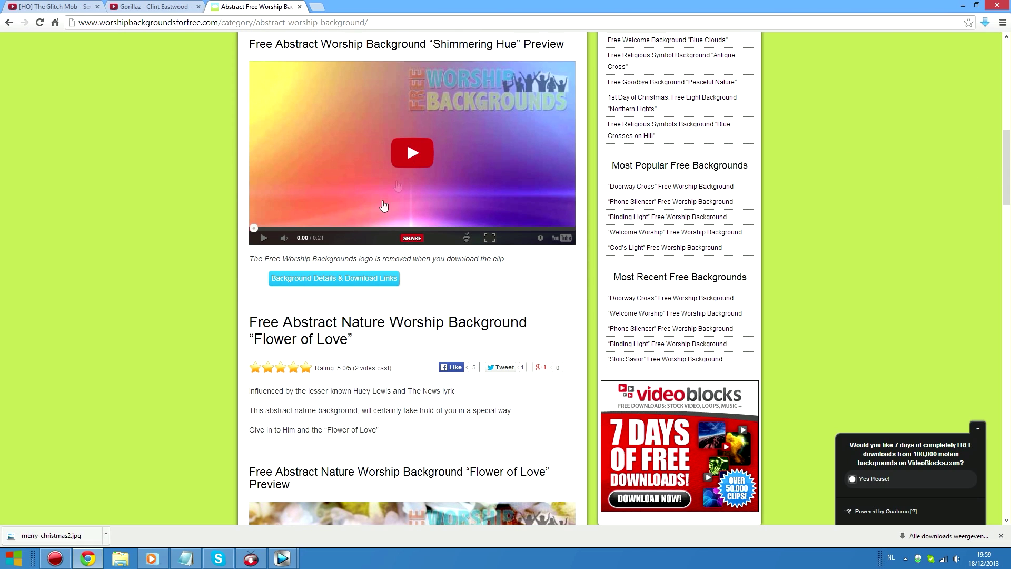
left_click(347, 280)
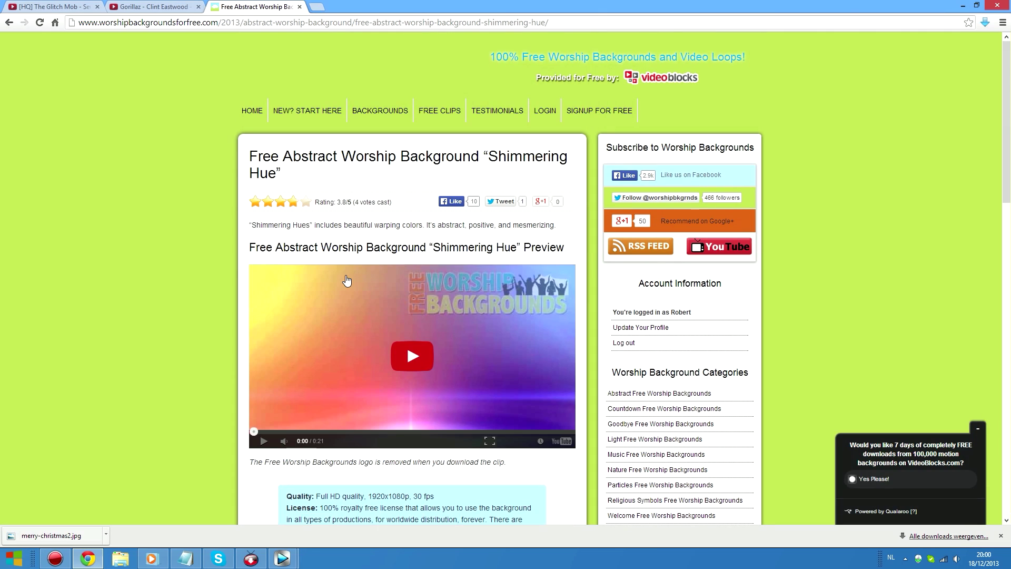
left_click_drag(1006, 118, 1006, 225)
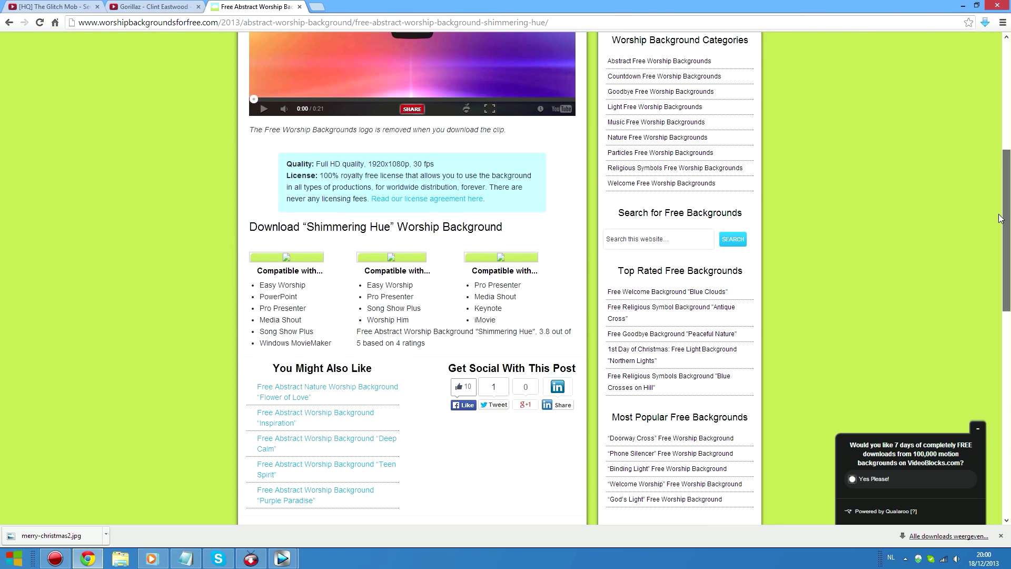
Download the "Shimmering Hue" background as shimmering-hue.mov and dismiss the download notice.
left_click(515, 258)
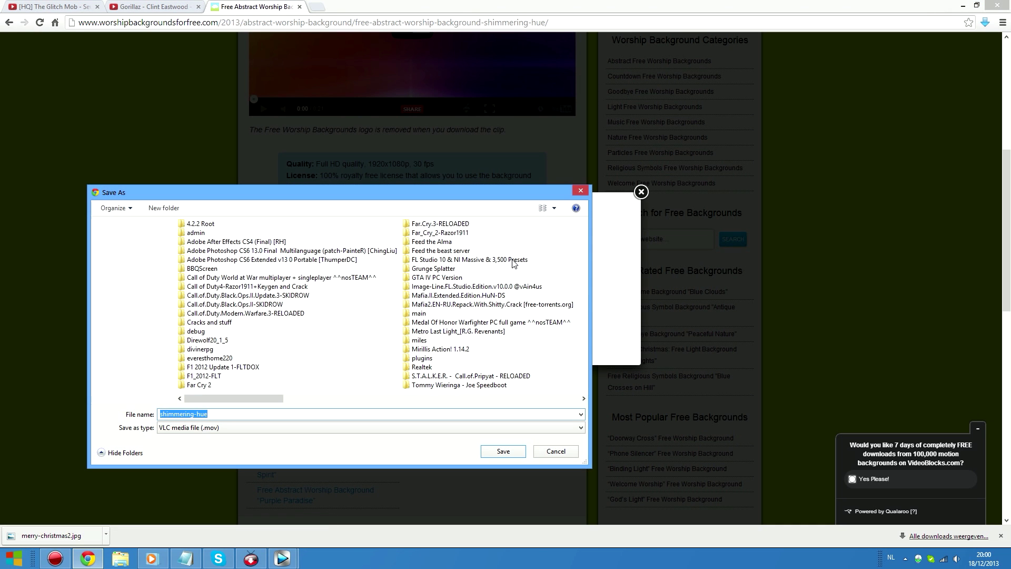
left_click(500, 451)
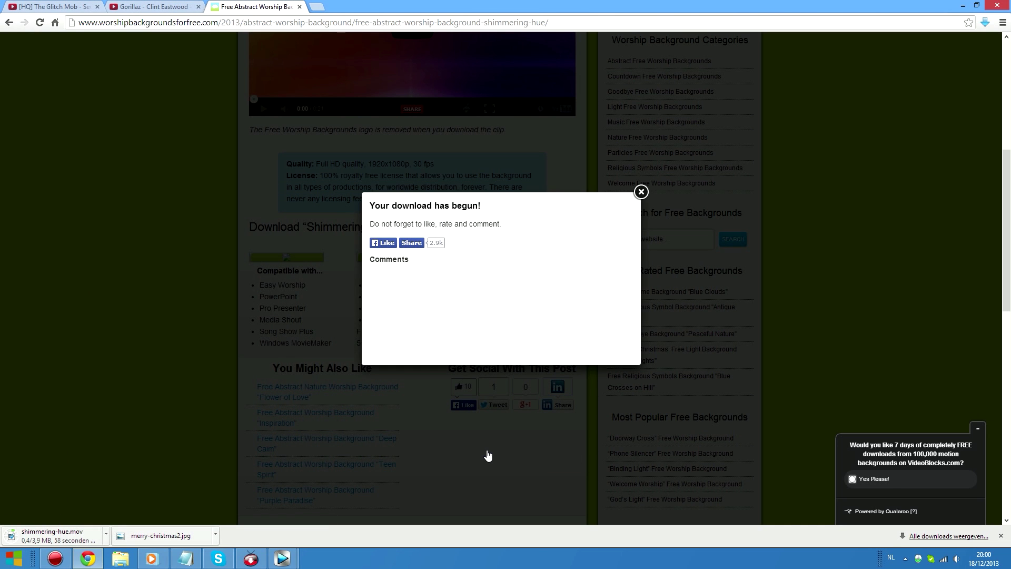
left_click(641, 191)
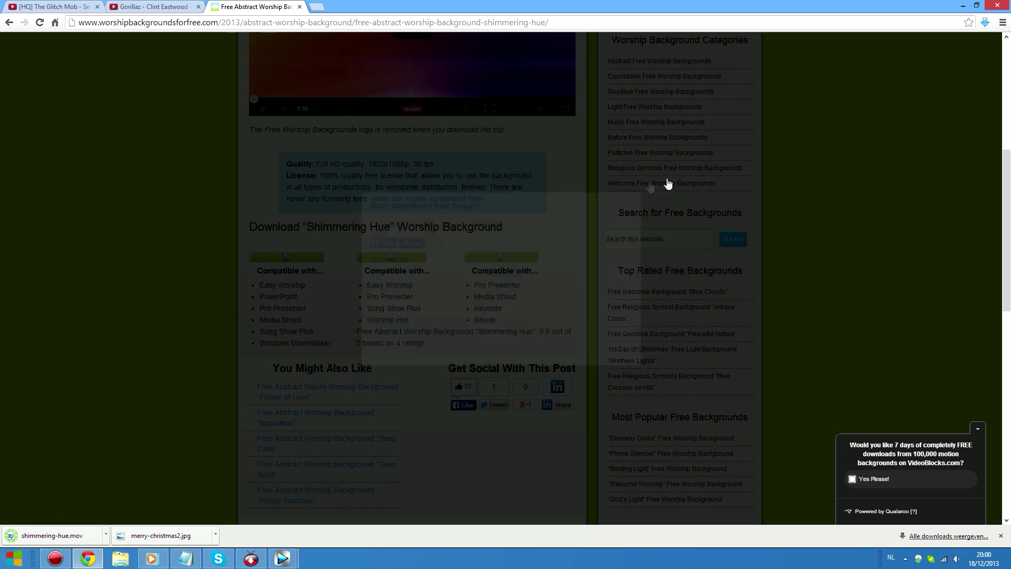
Switch to the Queen - Don't stop me now.veg project in Vegas Pro and import shimmering-hue.mov from the Downloads folder.
mouse_move(282, 558)
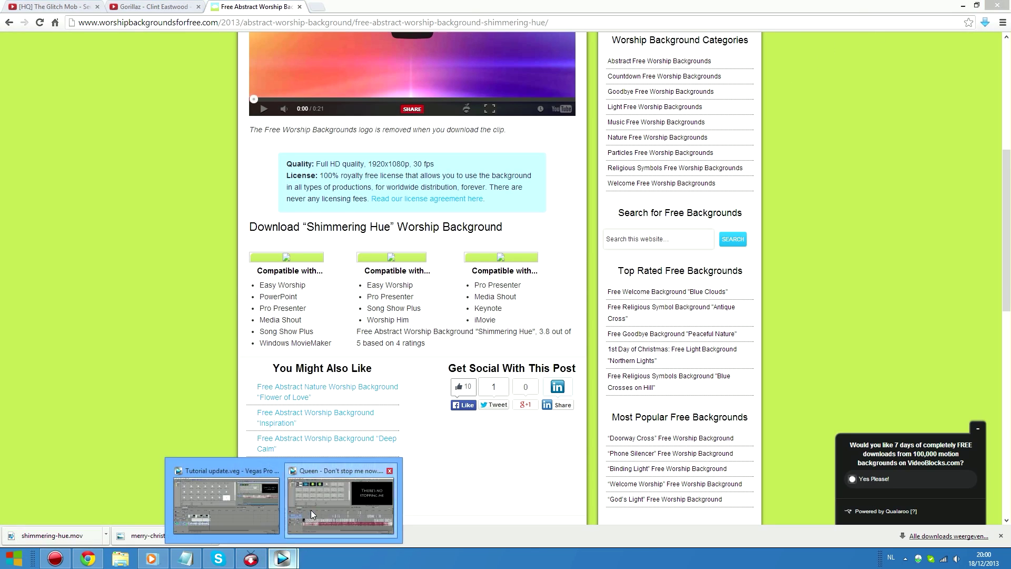
left_click(317, 507)
left_click(8, 16)
mouse_move(32, 119)
left_click(274, 119)
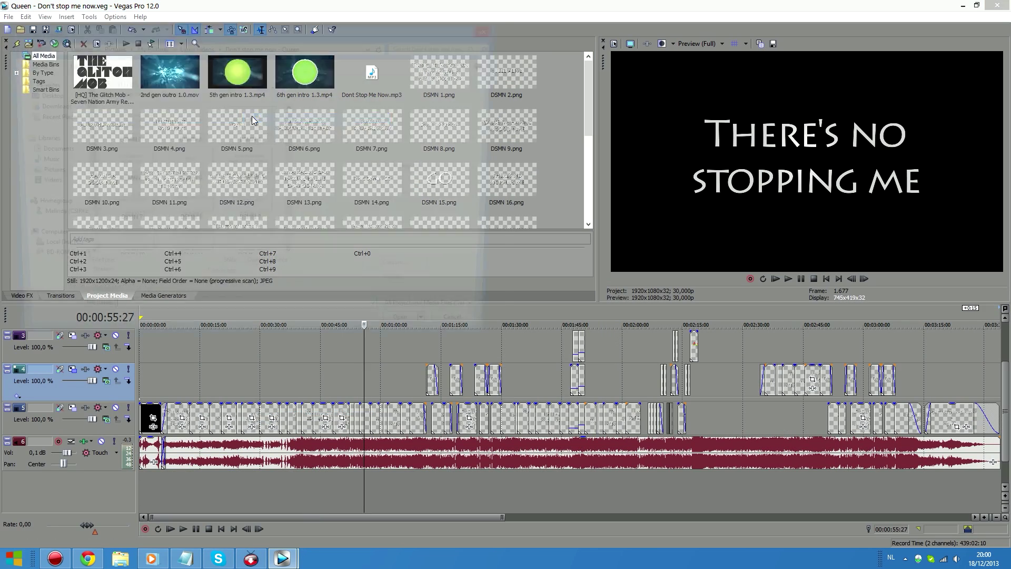
type("shi")
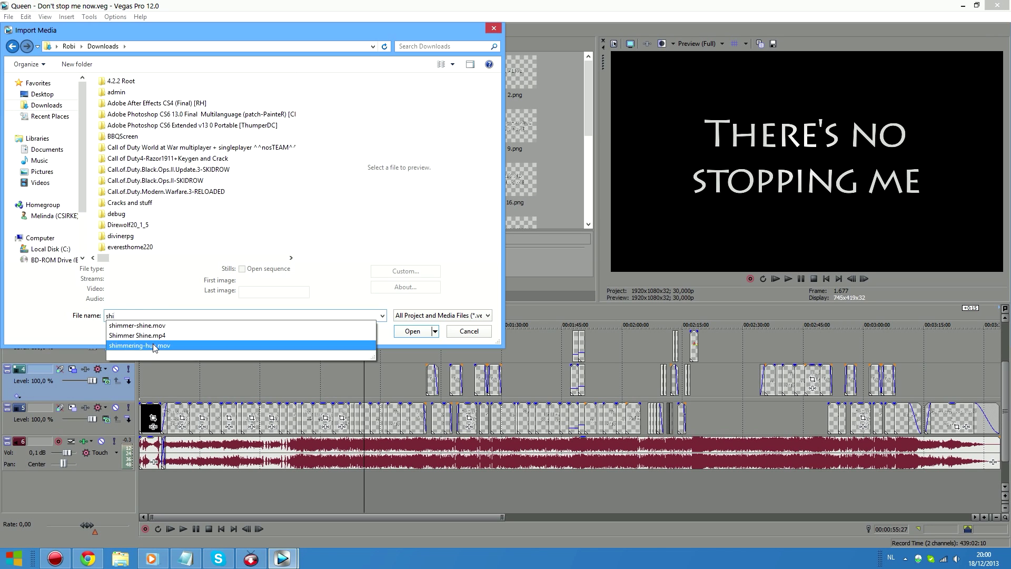
key("Down")
key("Return")
left_click(412, 331)
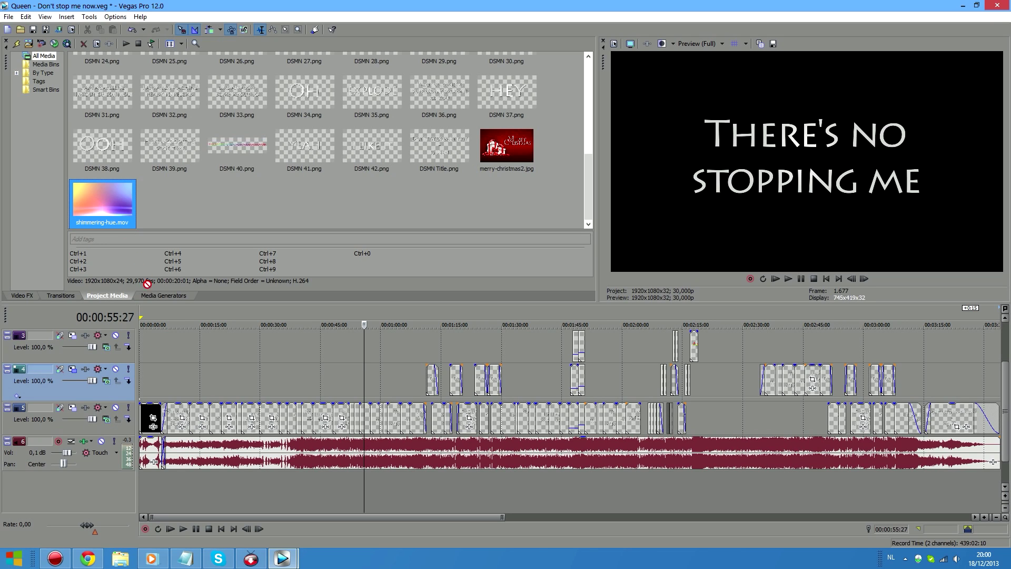
Place shimmering-hue.mov on a new track beneath the song from the first lyric and try extending it to the song's end.
left_click_drag(148, 285, 164, 478)
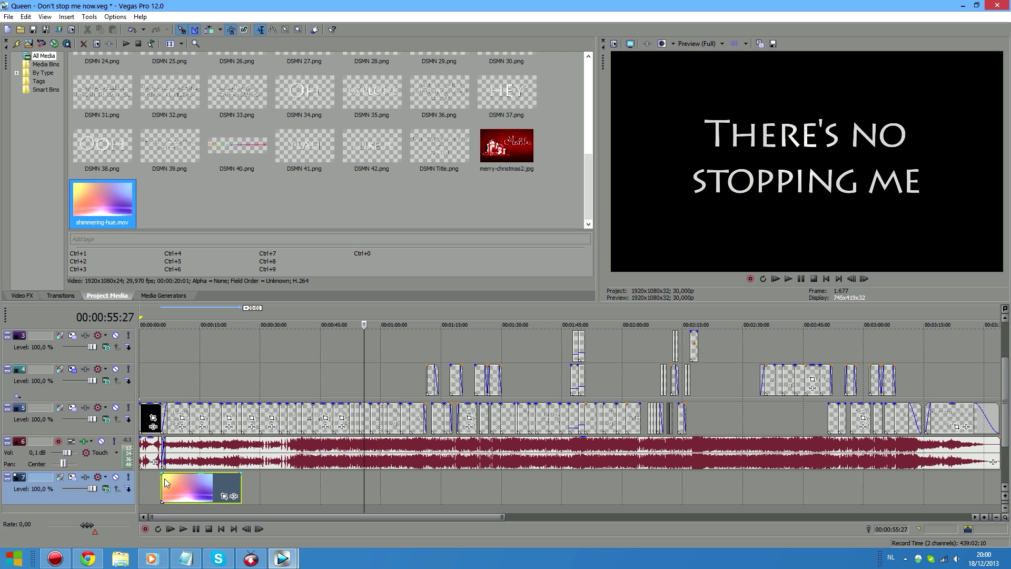
left_click(171, 479)
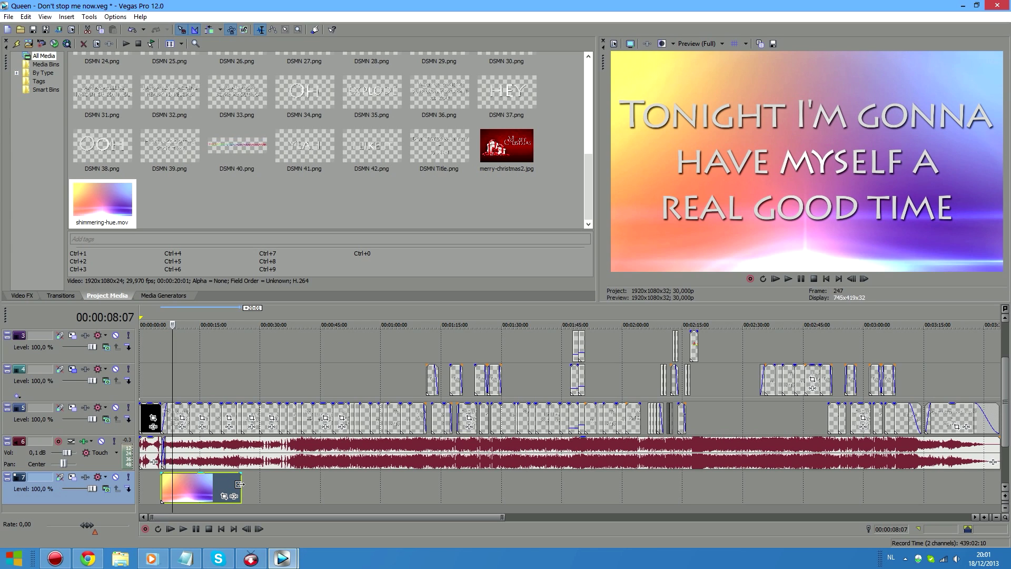
left_click_drag(240, 484, 951, 475)
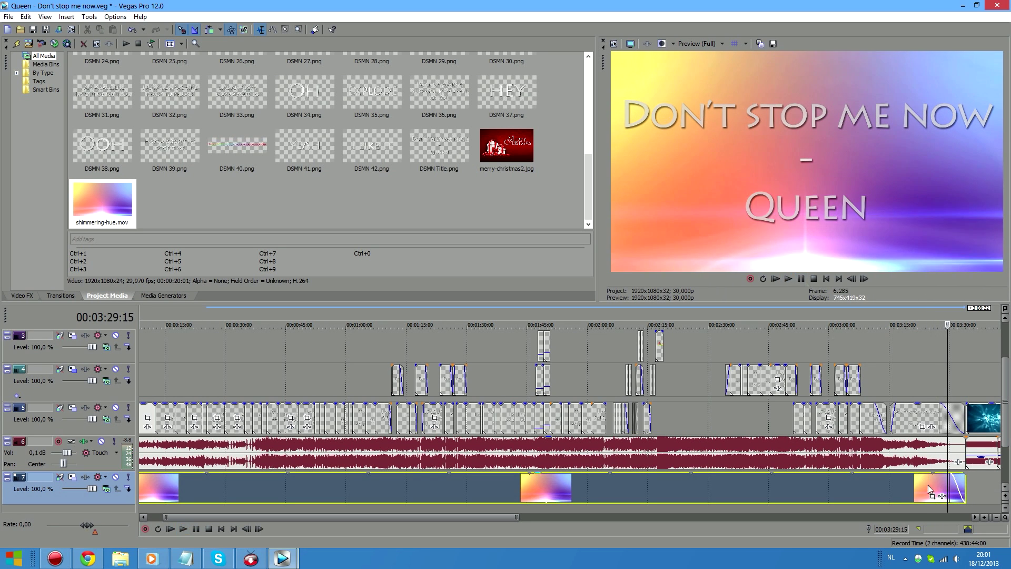
Fill the background track to the song's end with crossfaded copies of the original-length shimmering-hue clip and fade in the first one.
right_click(211, 490)
left_click(274, 413)
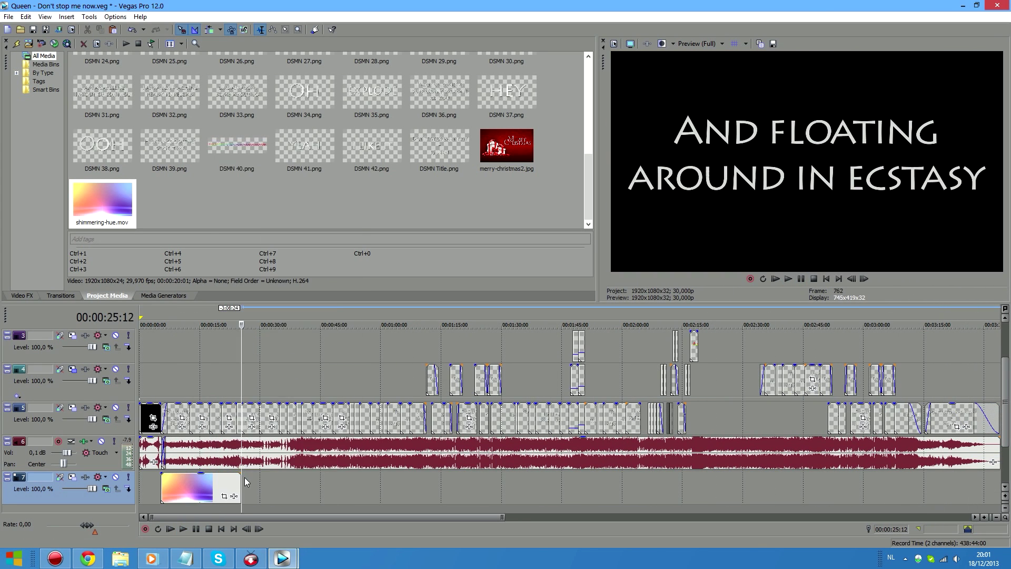
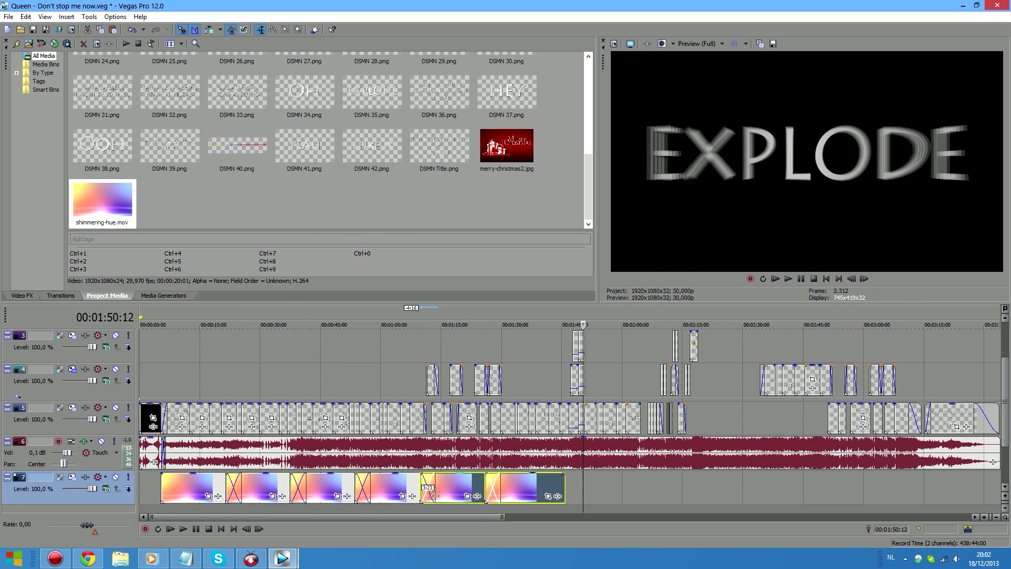
left_click_drag(490, 515, 628, 516)
key("ctrl+v")
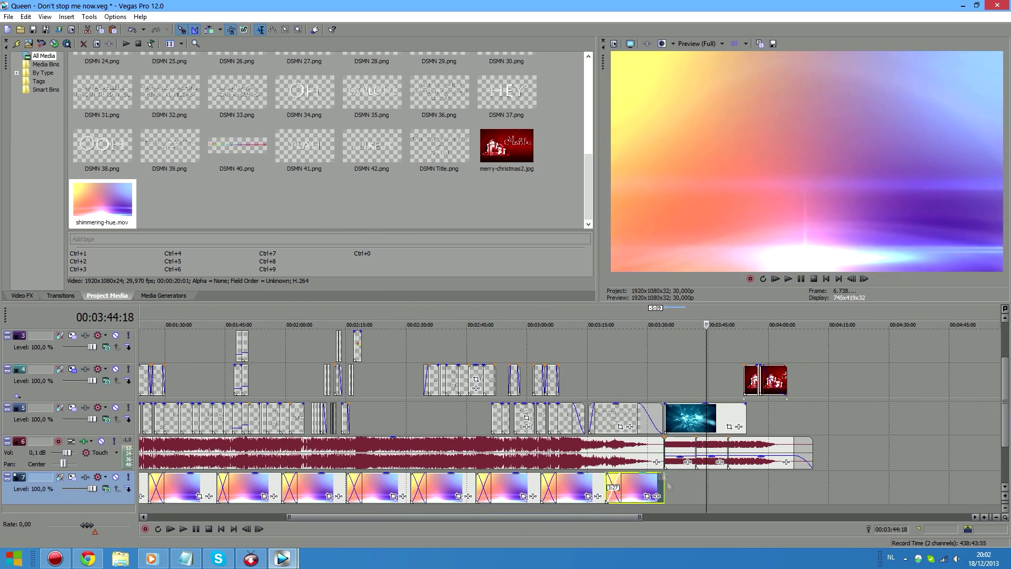
left_click_drag(628, 520, 496, 519)
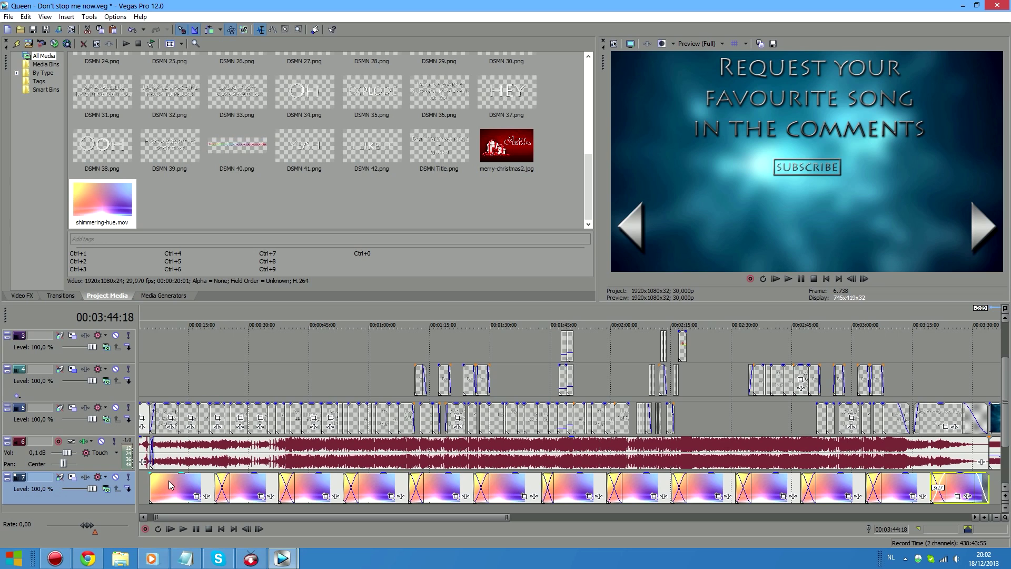
left_click_drag(148, 470, 156, 469)
Play the lyrics over the new background from about 8 seconds to review them.
left_click(162, 420)
left_click(787, 280)
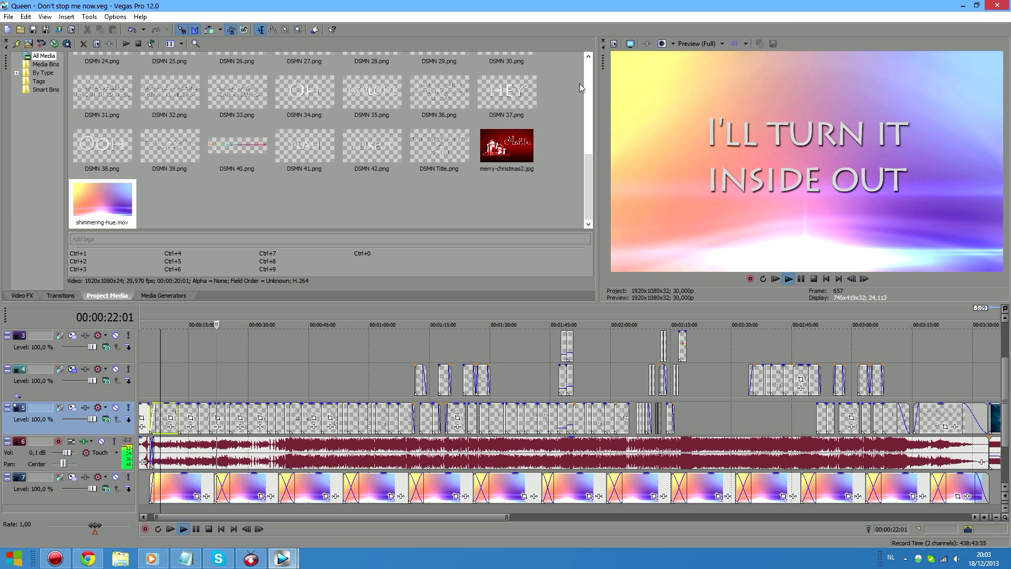
left_click(814, 280)
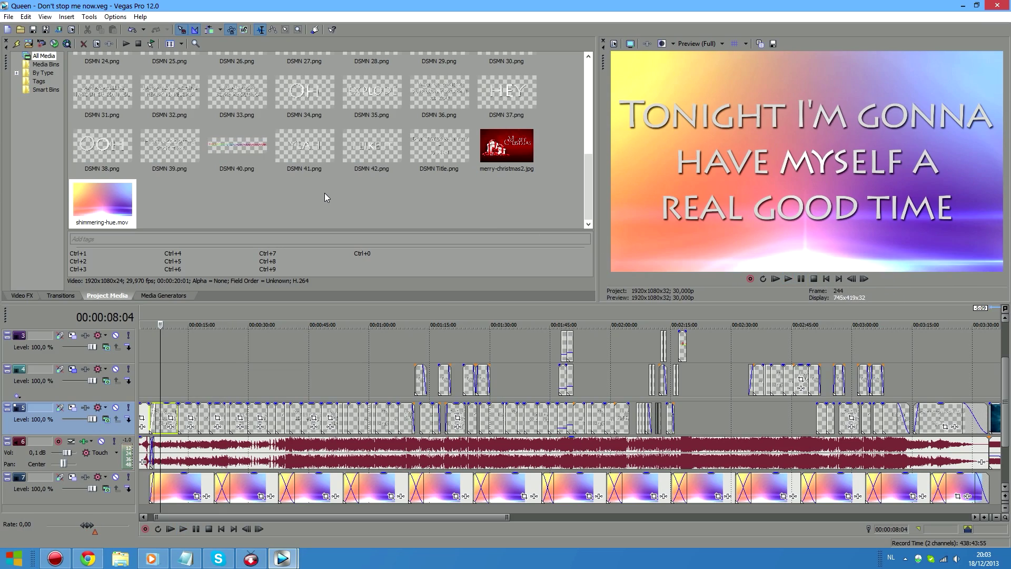
Apply the Left to Right preset of the 3D Cascade transition to the lyric clips on track 5 from about 0:13 to 1:10.
left_click_drag(506, 518, 294, 524)
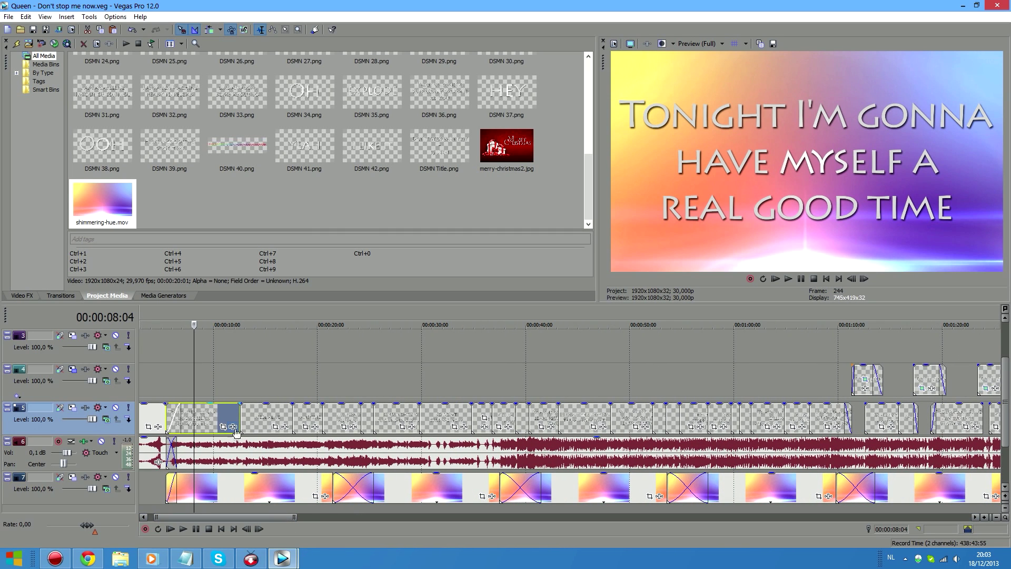
left_click(247, 417)
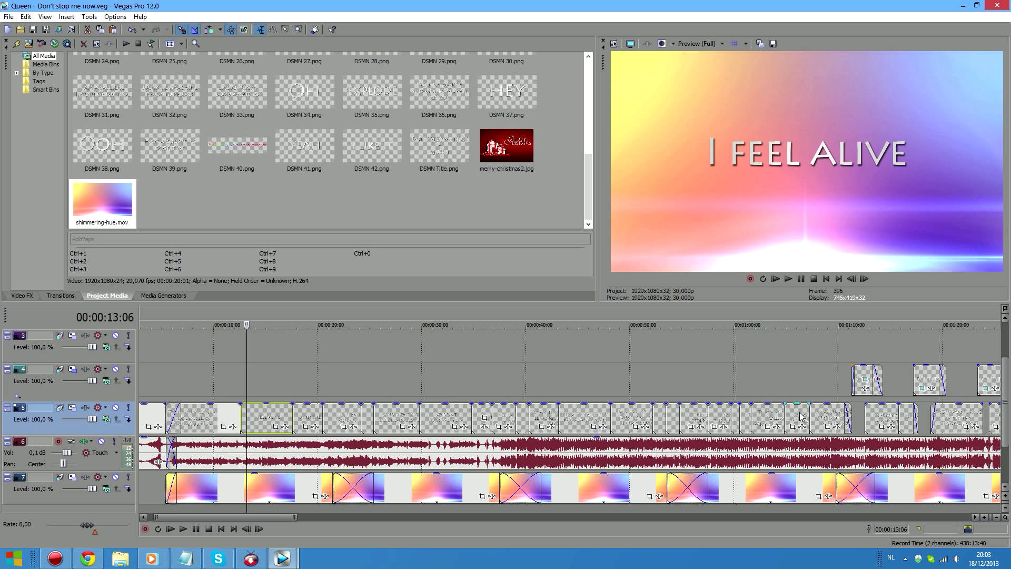
left_click(820, 411, "shift")
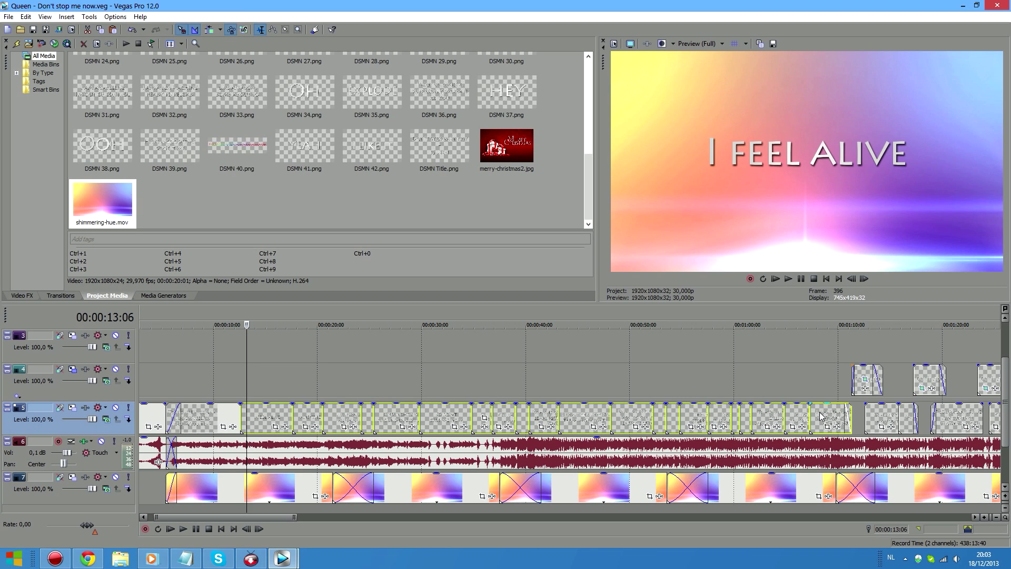
left_click(59, 295)
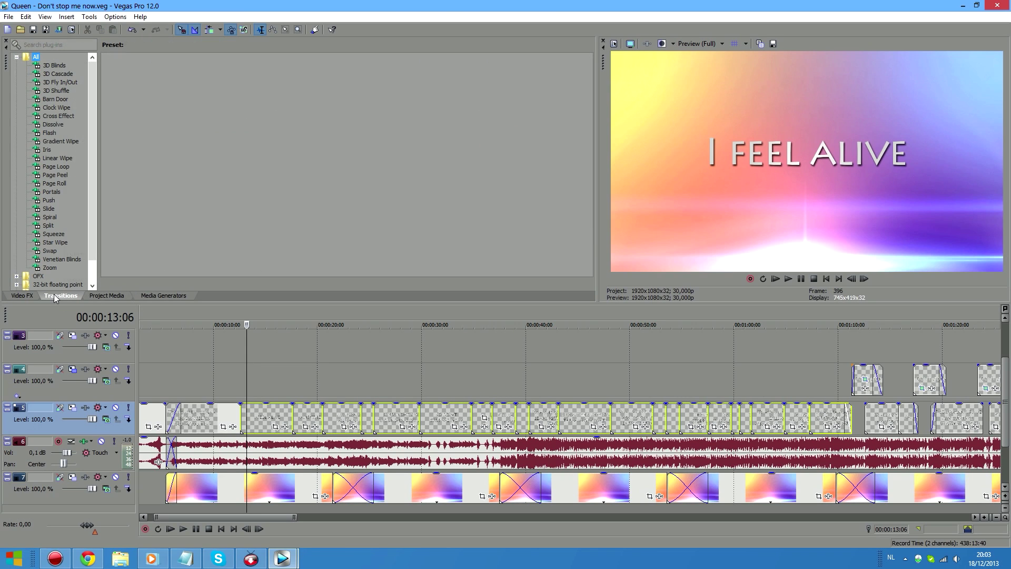
left_click(61, 66)
key("Down")
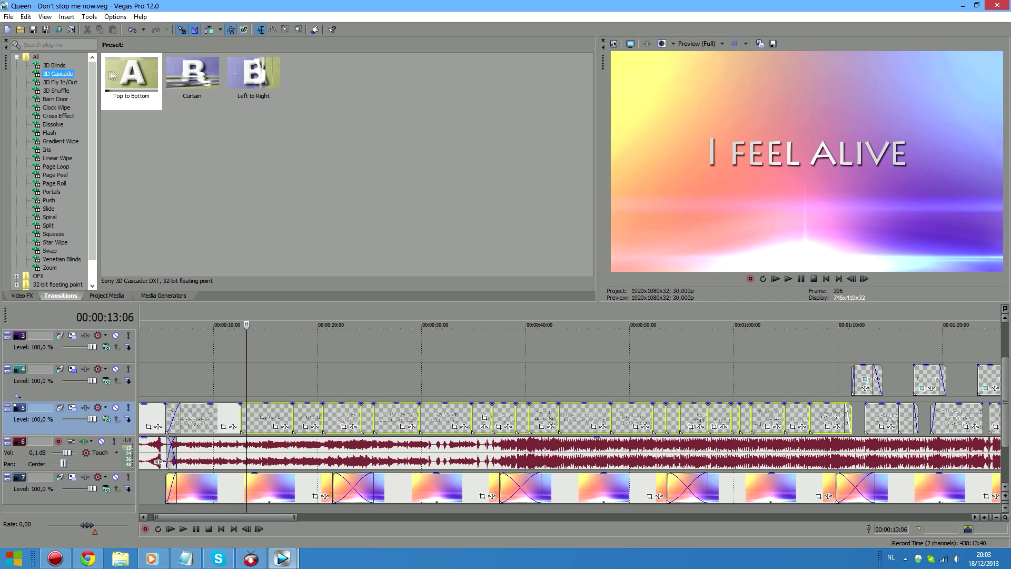
key("Down")
left_click(62, 91)
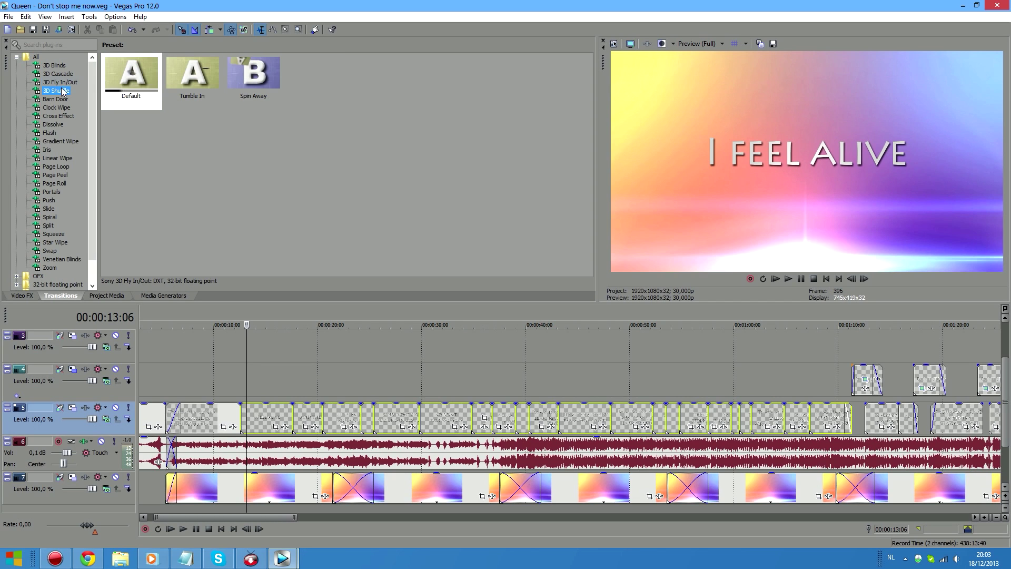
key("Up")
key("Up")
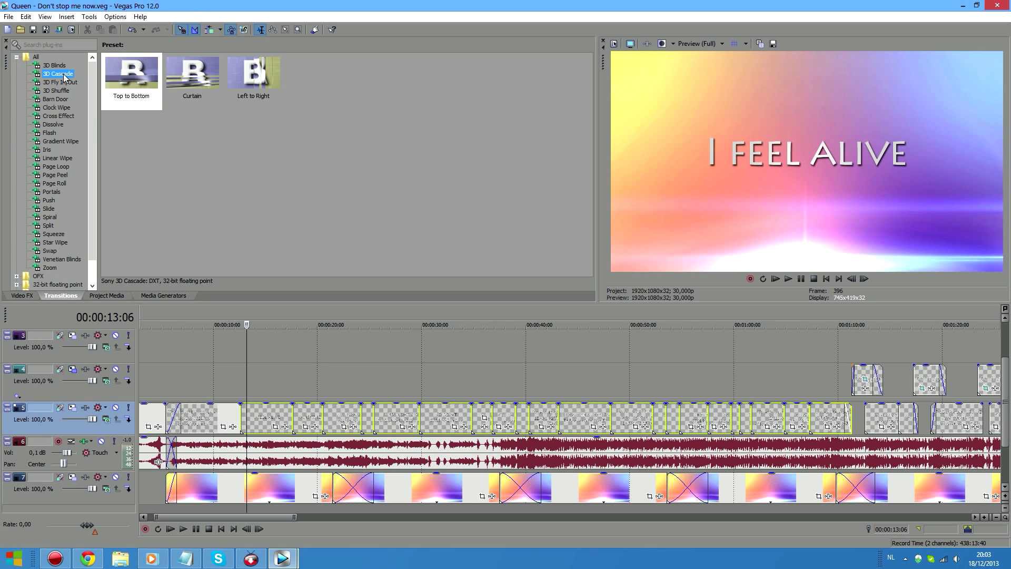
left_click_drag(253, 74, 264, 383)
left_click_drag(270, 418, 242, 418)
left_click_drag(511, 295, 510, 296)
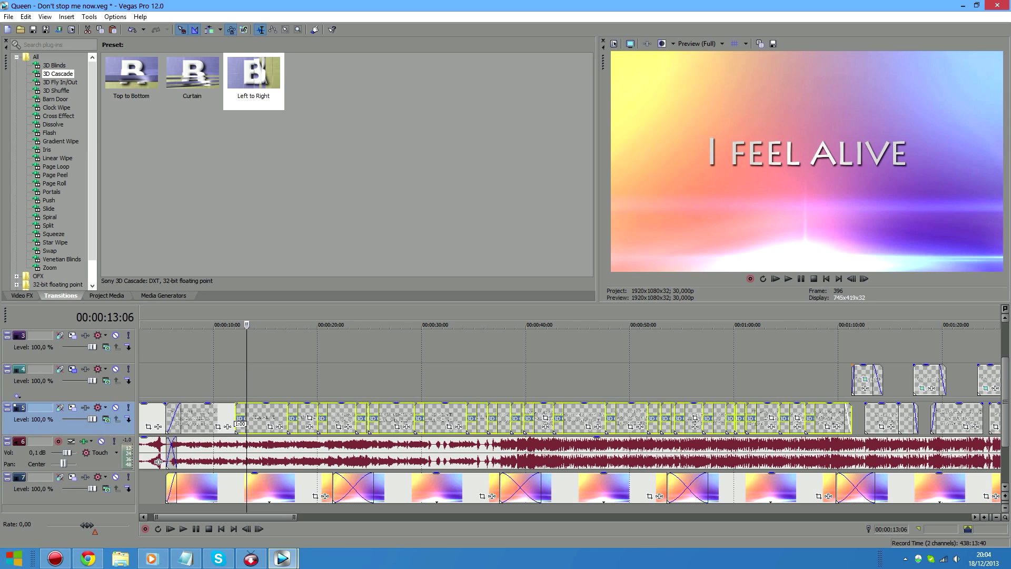
Play the section around the first 3D Cascade transition, starting at about 11 seconds.
left_click(228, 414)
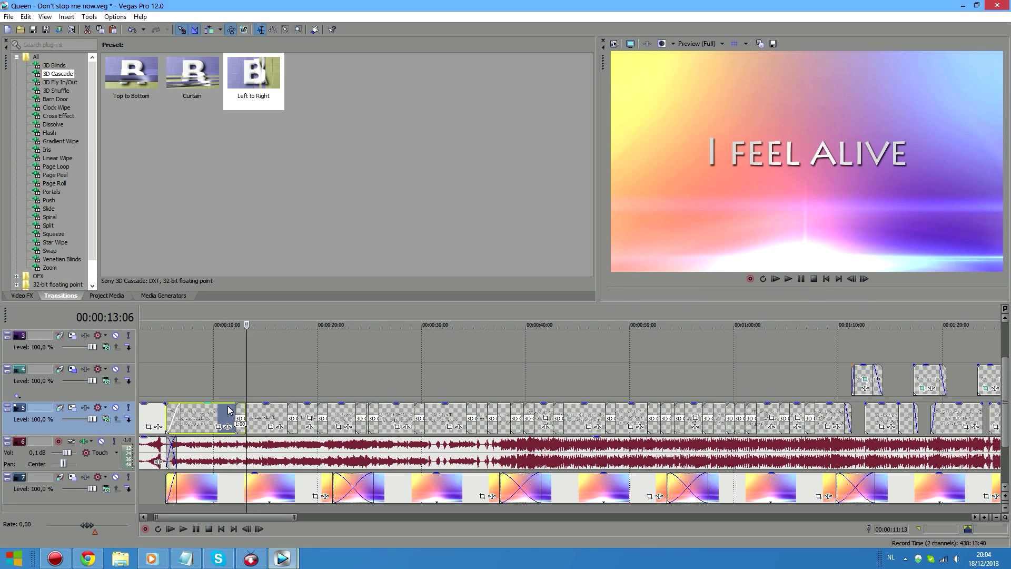
left_click(795, 280)
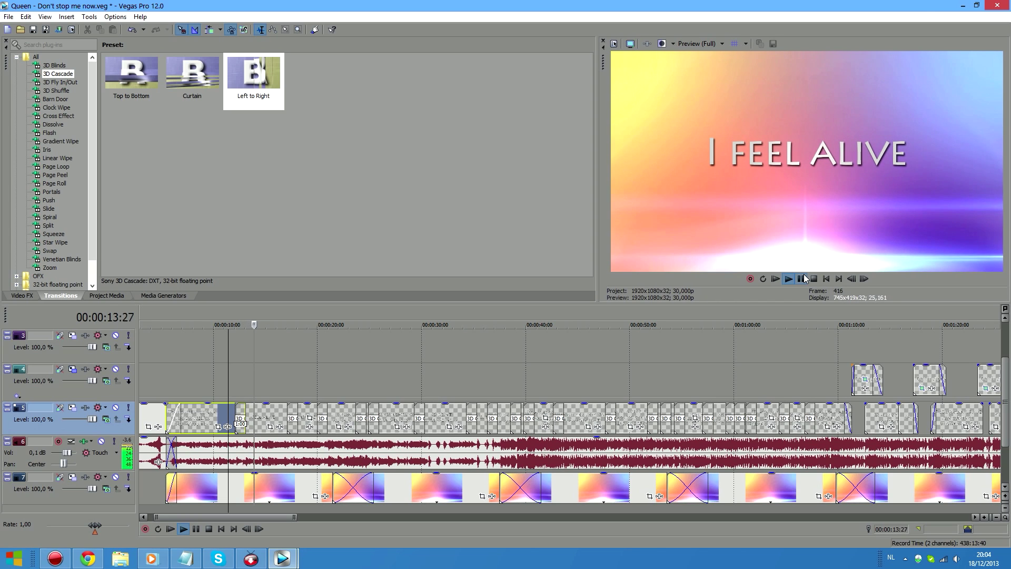
left_click(802, 279)
Set the video preview quality to Draft (Half).
left_click(688, 44)
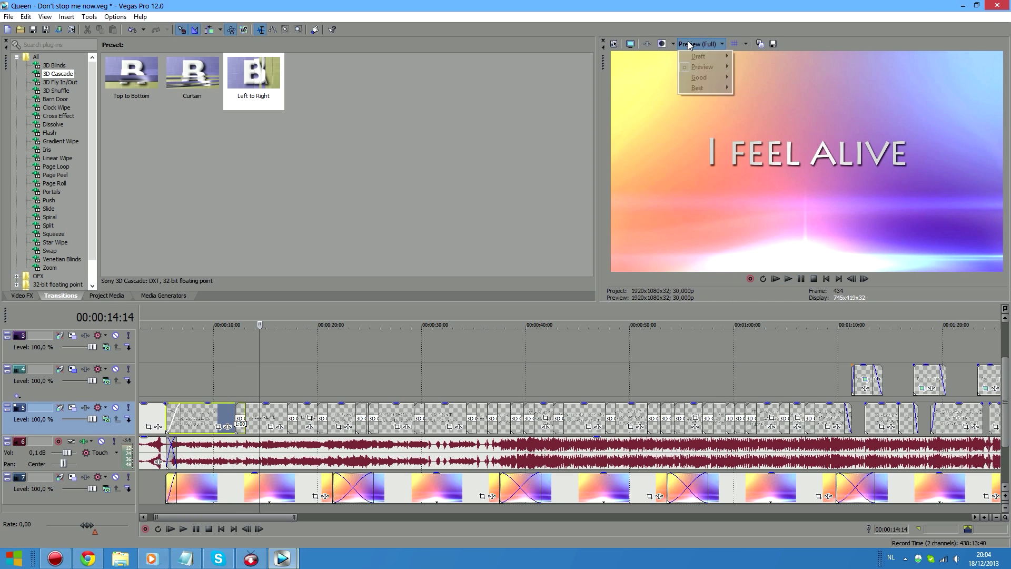
mouse_move(700, 55)
left_click(753, 77)
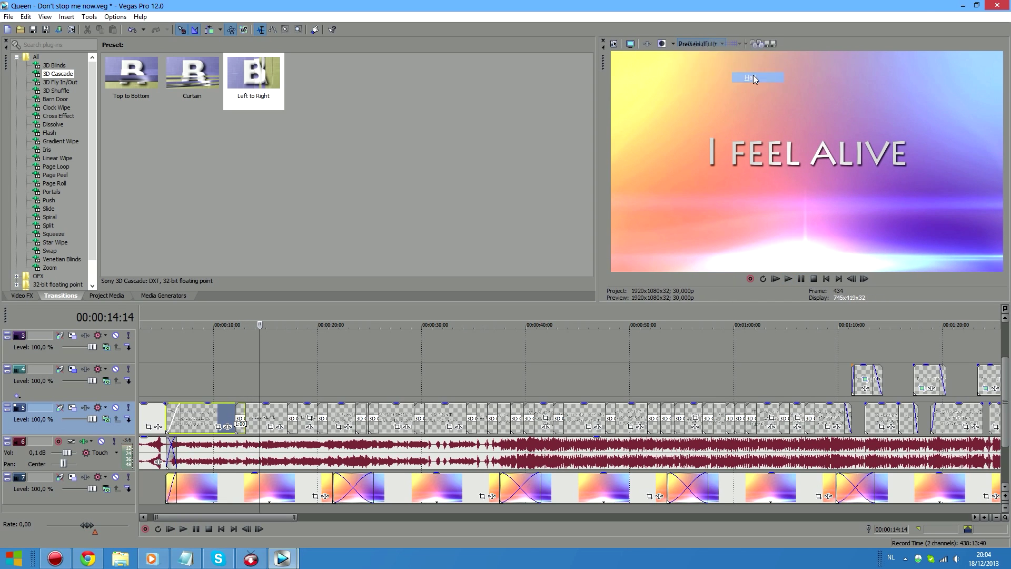
Replay the 3D Cascade transitions in draft preview from about 11 seconds and again from about 33 seconds.
left_click(230, 415)
left_click(789, 279)
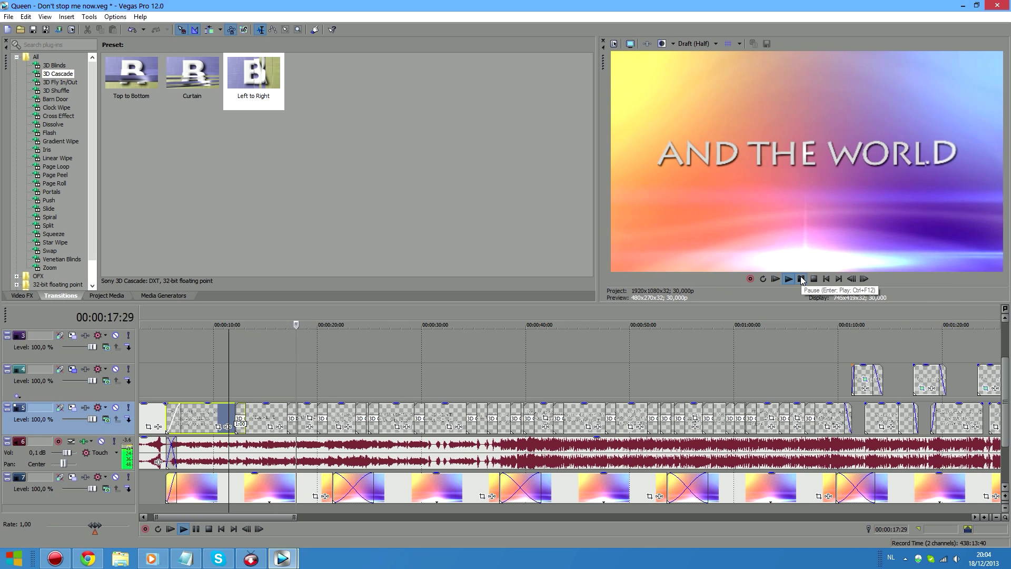
left_click(802, 280)
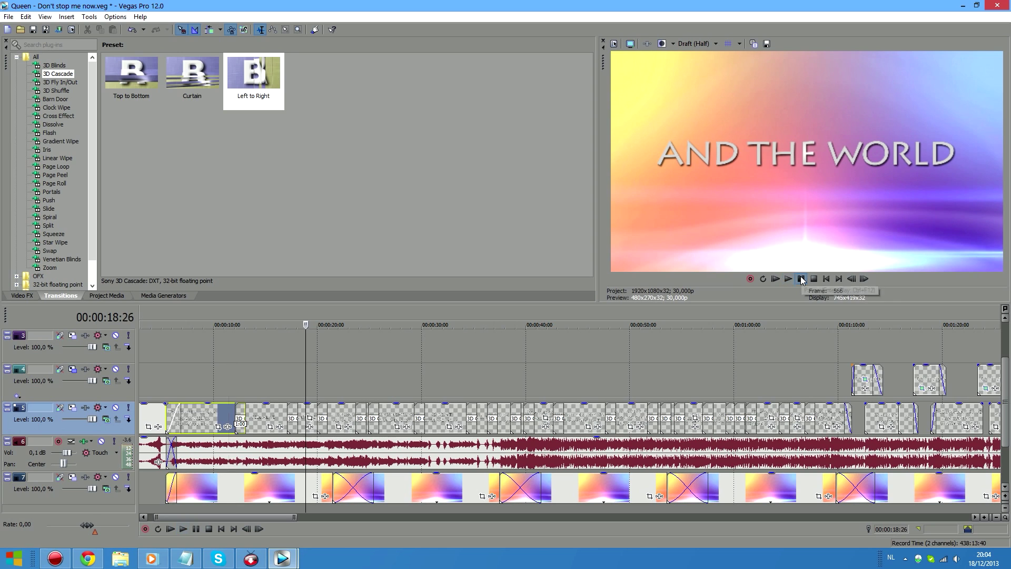
left_click(452, 421)
left_click(790, 278)
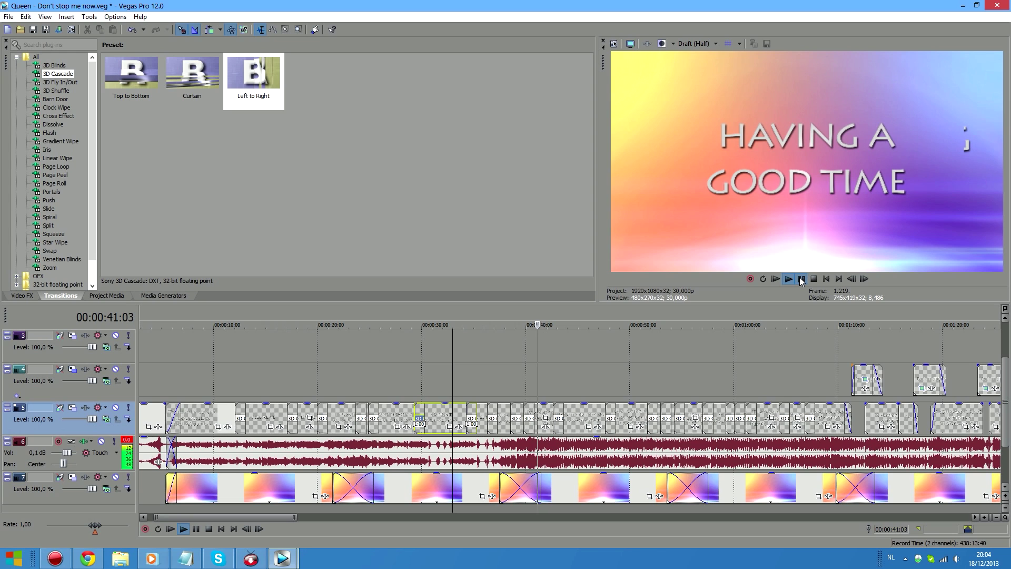
left_click(801, 280)
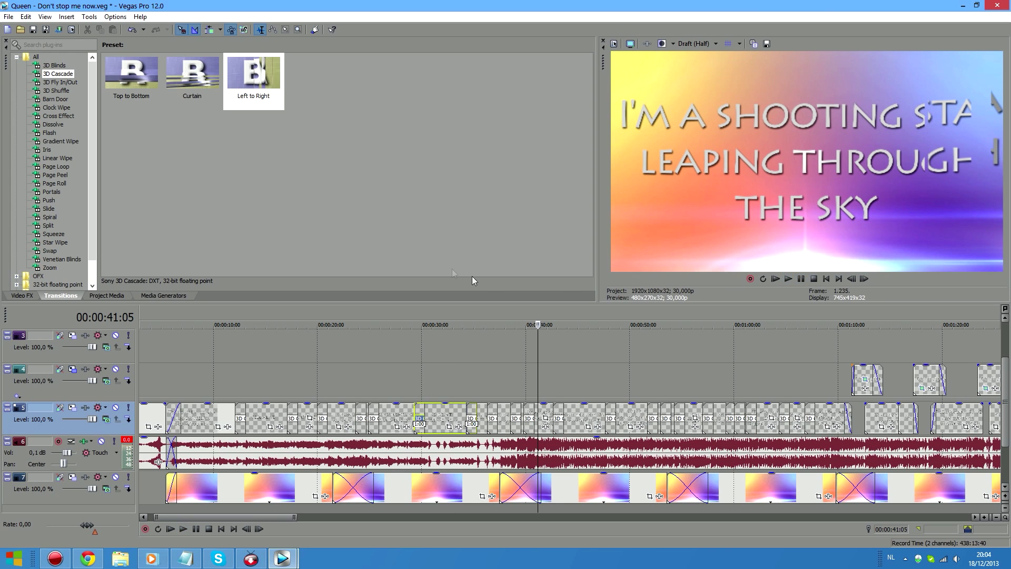
Save the project and apply the Simple 3D Blinds transition to the two adjacent lyric clips on track 5 around 1:13 and 1:16.
left_click(34, 32)
left_click_drag(227, 517, 330, 521)
left_click(288, 419)
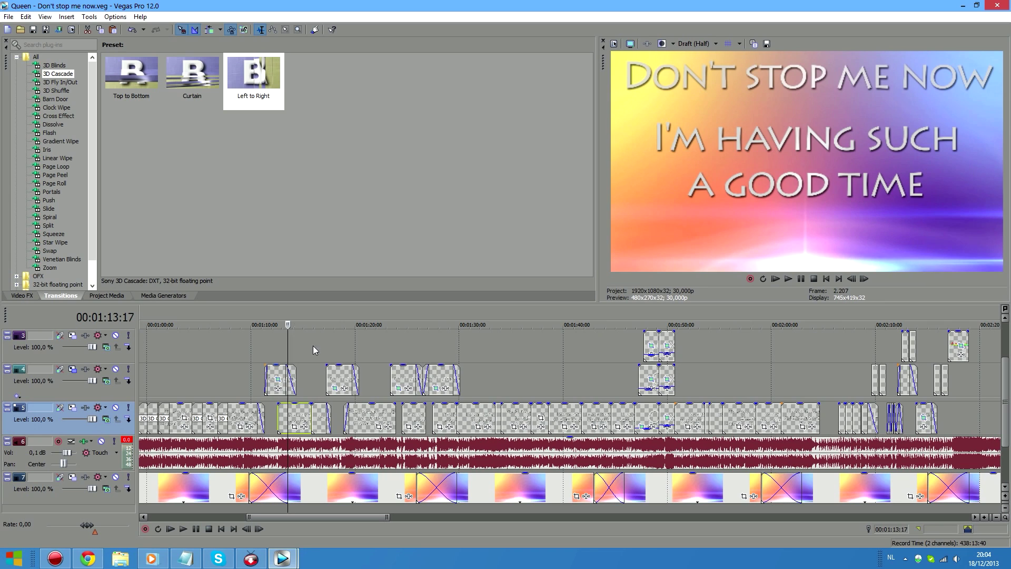
left_click(319, 420)
key("Up")
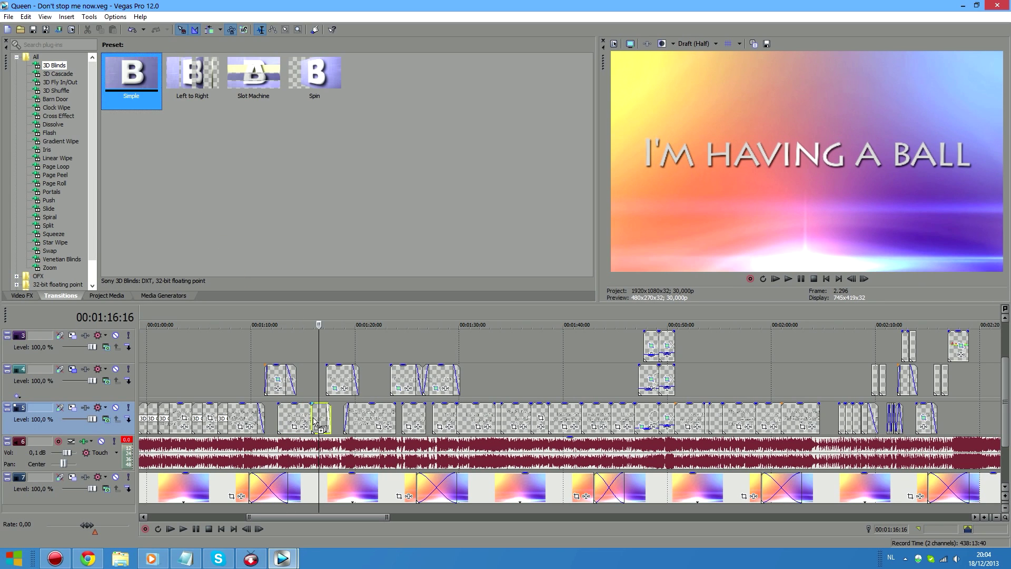
left_click_drag(314, 422, 311, 421)
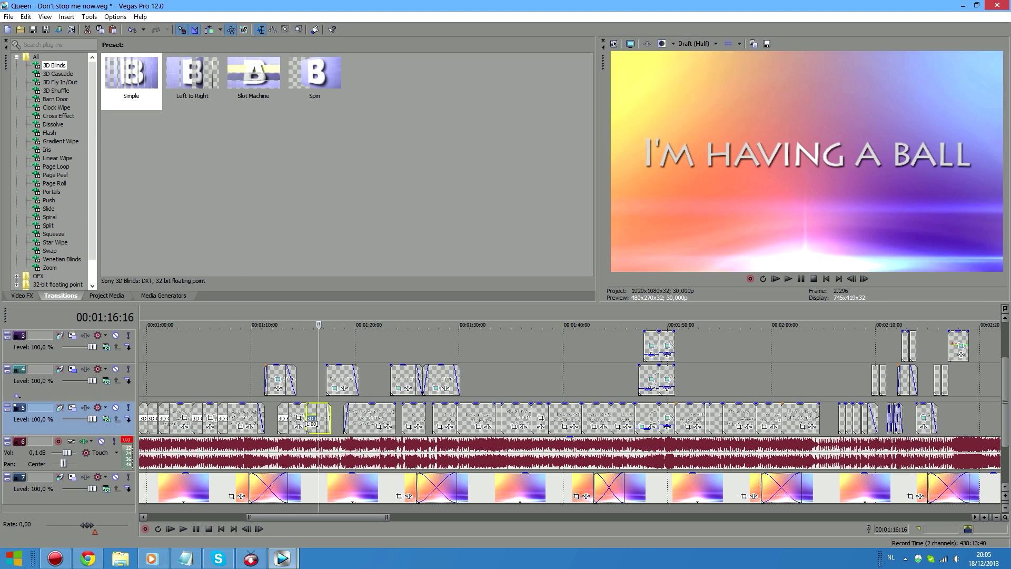
Apply the Simple 3D Blinds transition to the end of the lyric clip on track 4 around 1:14.
left_click(329, 378)
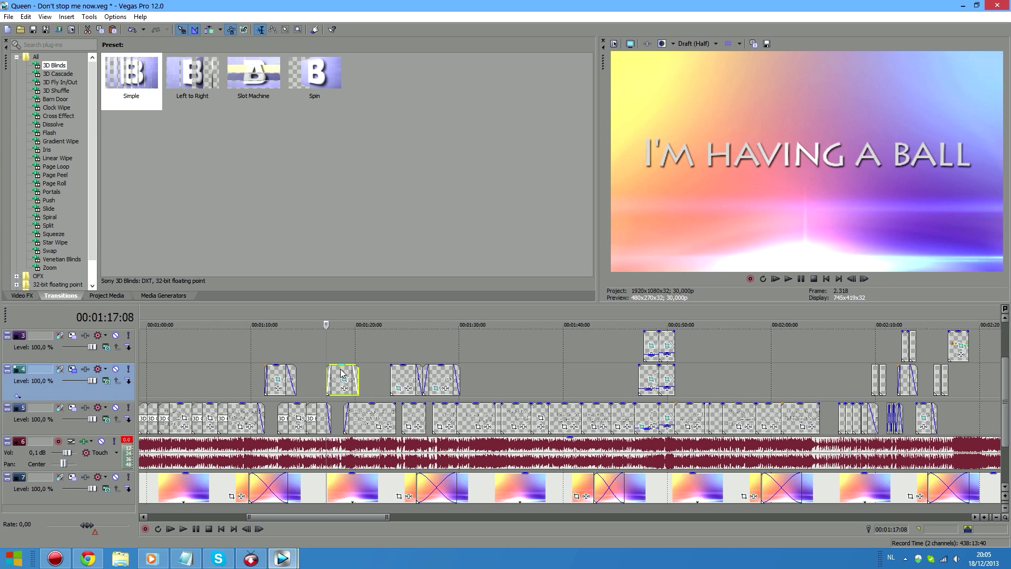
left_click(352, 419)
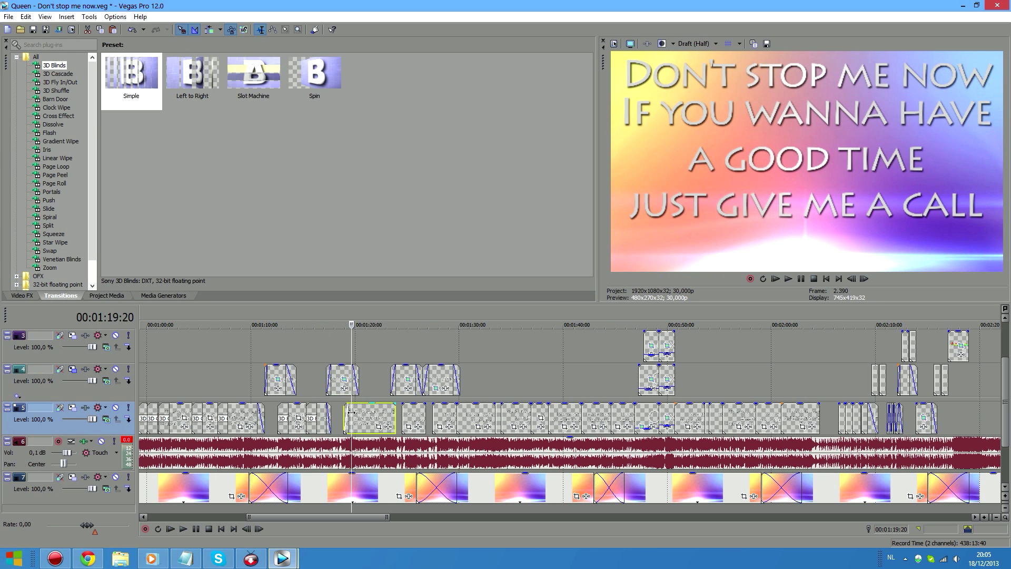
left_click_drag(131, 79, 300, 388)
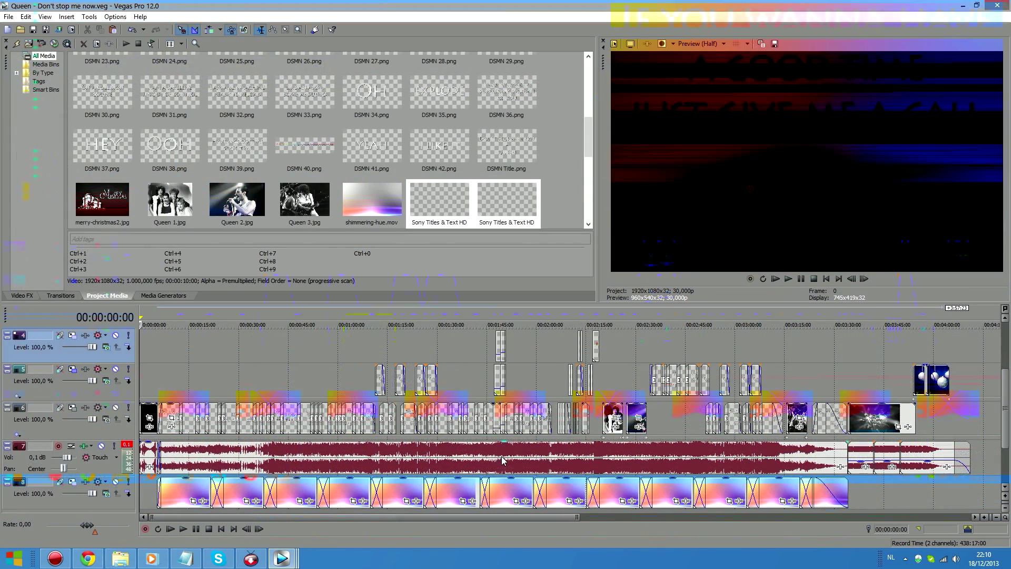
Look over all tracks of the finished lyrics project, from the topmost overlay track down to the background track.
left_click(203, 371)
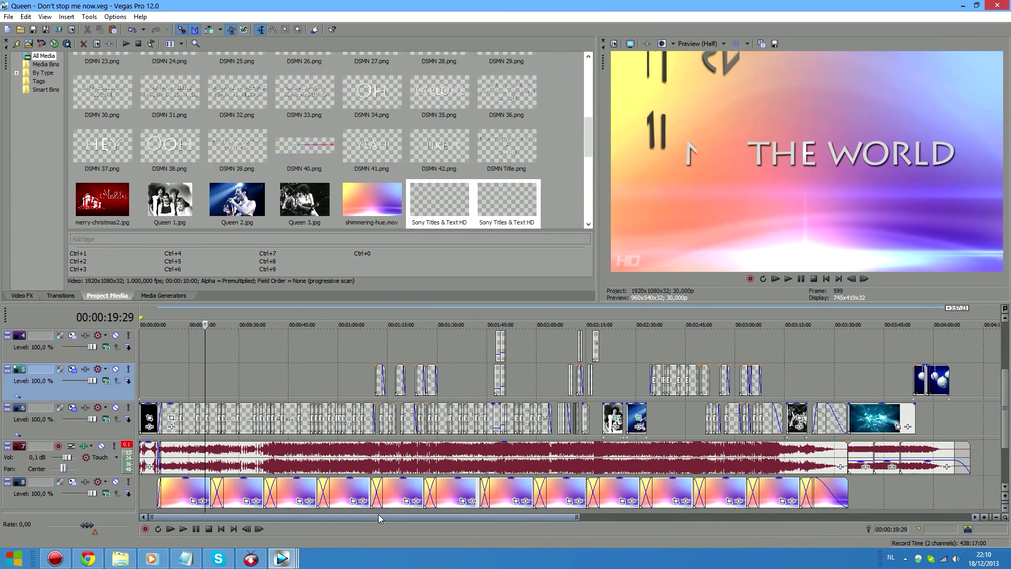
mouse_move(379, 517)
left_mouse_down()
mouse_move(442, 521)
mouse_move(362, 513)
left_mouse_up()
left_click_drag(1006, 408, 1006, 363)
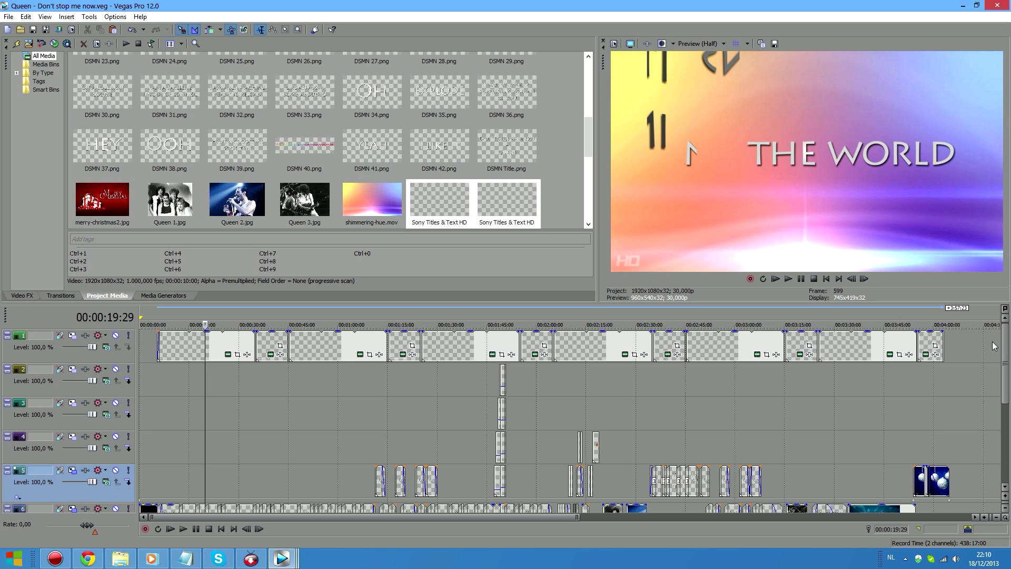
left_click_drag(1005, 363, 1007, 418)
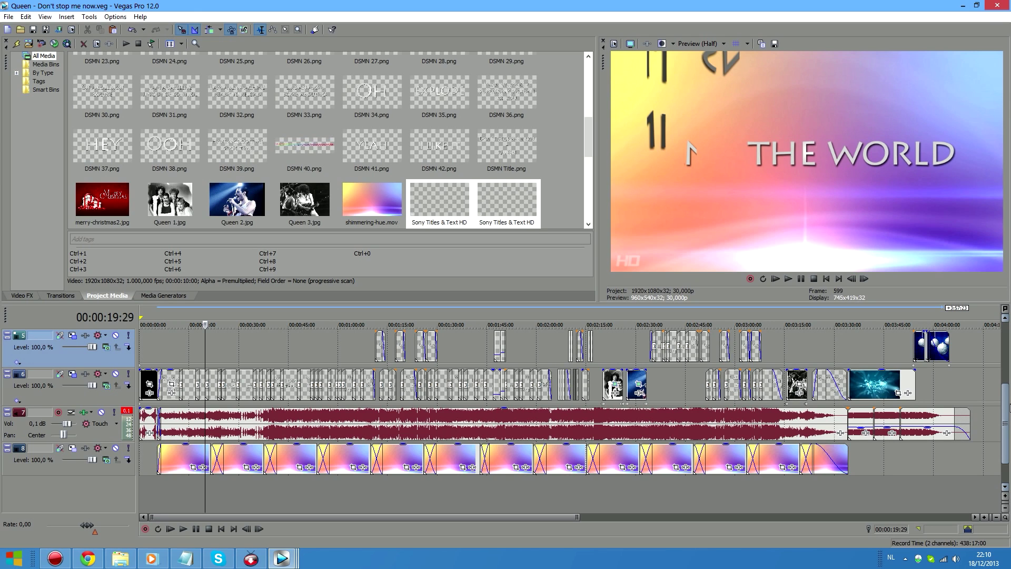
scroll(1010, 407, "up", 1)
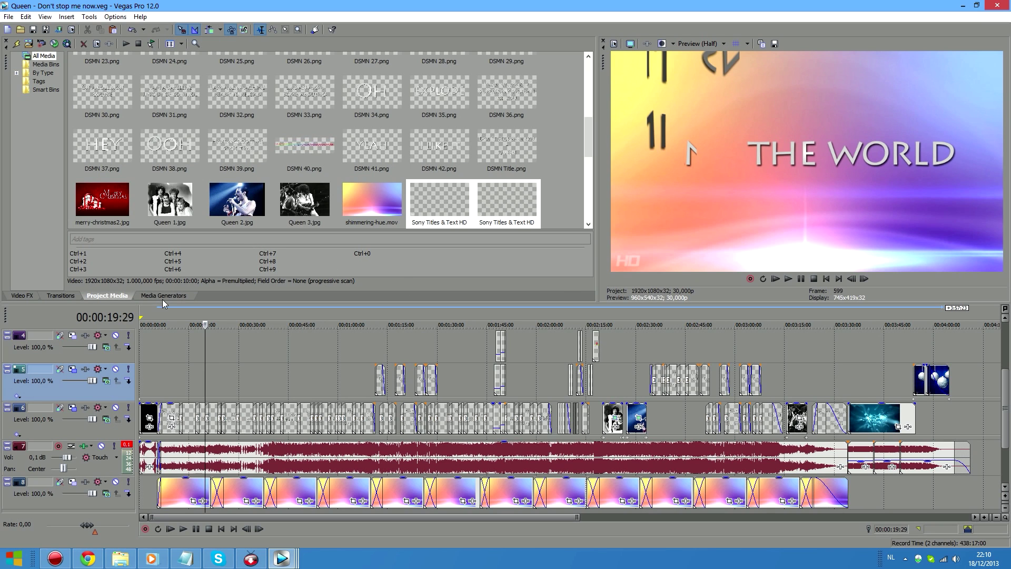
Select the whole project from the start to 00:04:11:02 and open the Render As settings.
left_click_drag(140, 316, 971, 317)
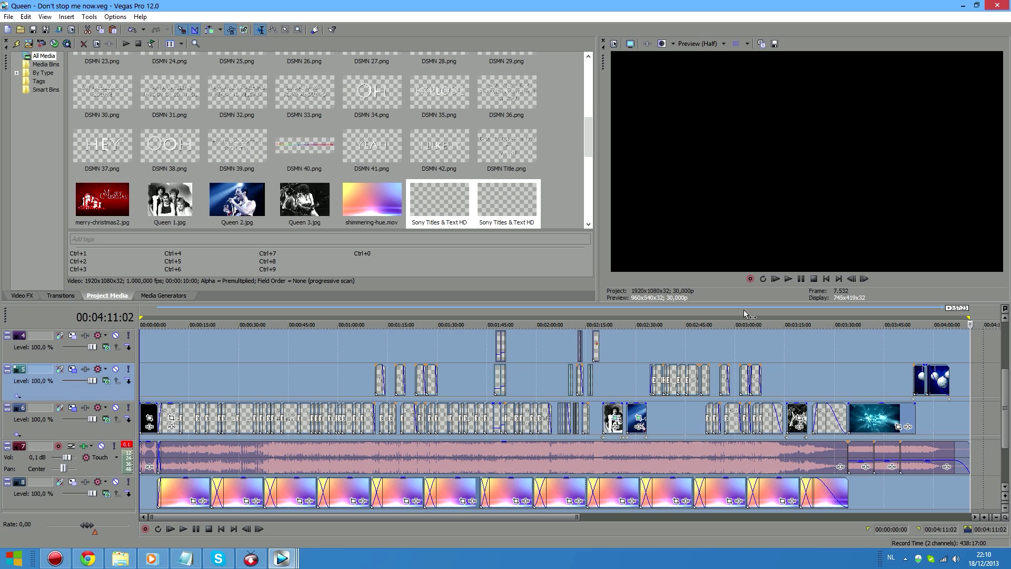
left_click(8, 16)
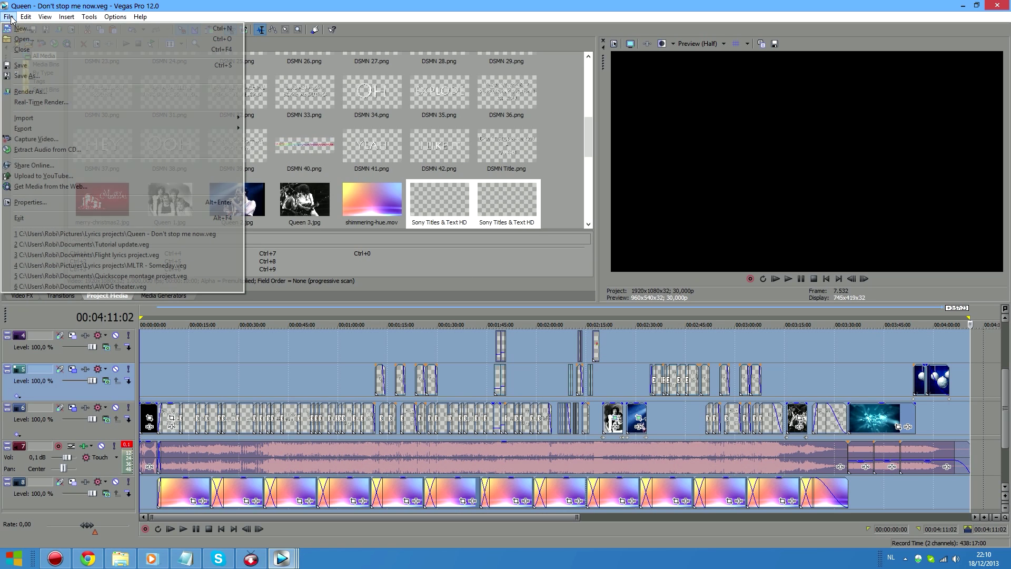
left_click(54, 89)
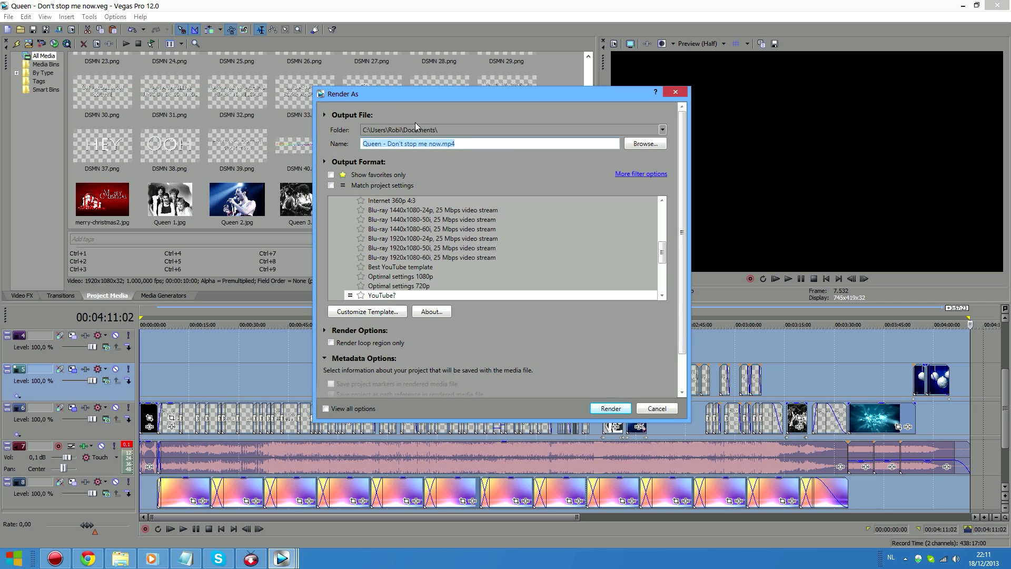
Name the output file "Queen - Don't stop me now lyrics.mp4".
left_click(441, 145)
type("lyrics")
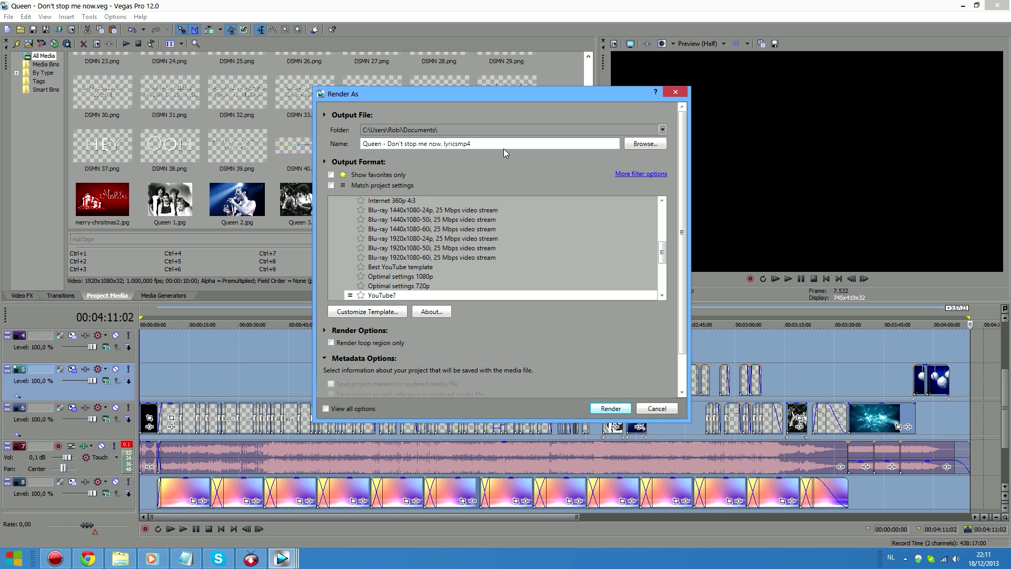
type(".")
key("Left")
key("BackSpace")
Choose the Optimal settings 1080p render template and open its custom settings, keeping the HD 1080 (1920x1080) frame size.
left_click(396, 277)
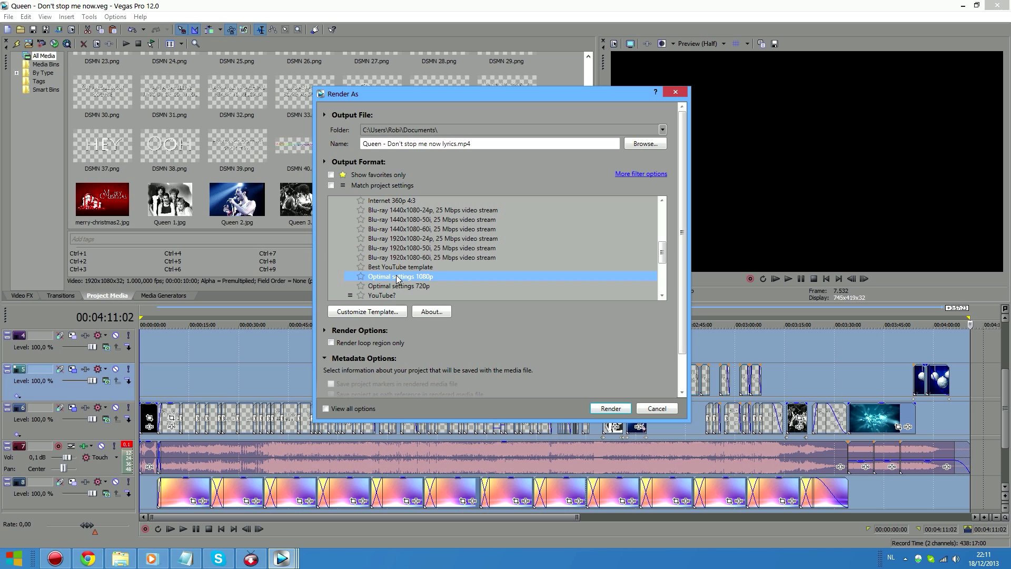
left_click(387, 312)
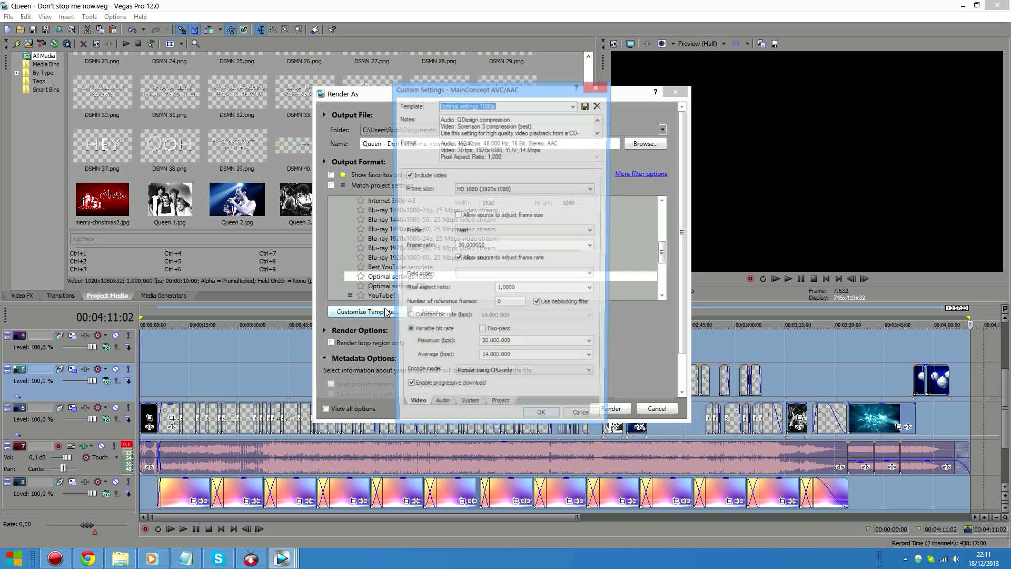
left_click(517, 190)
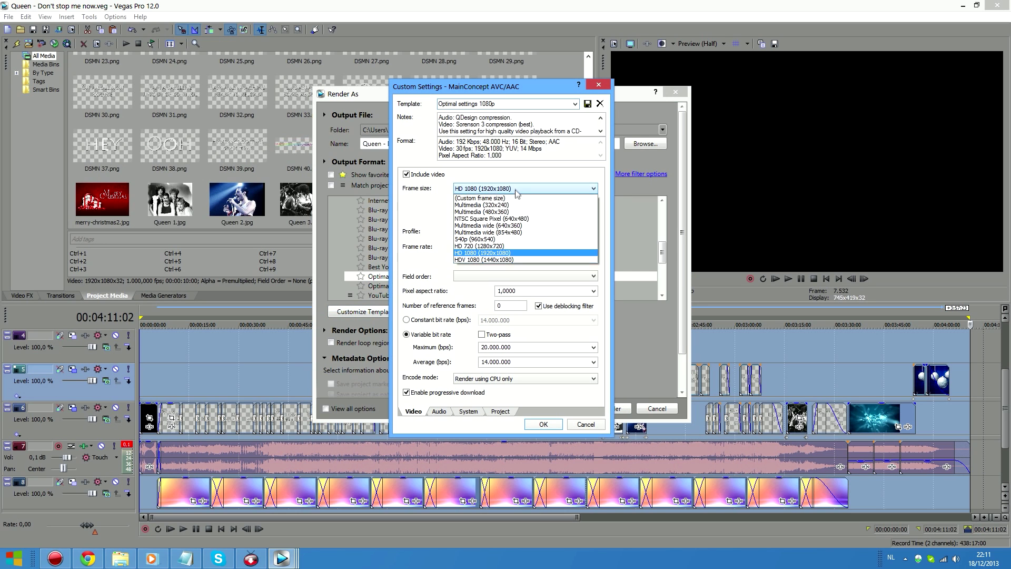
left_click(517, 190)
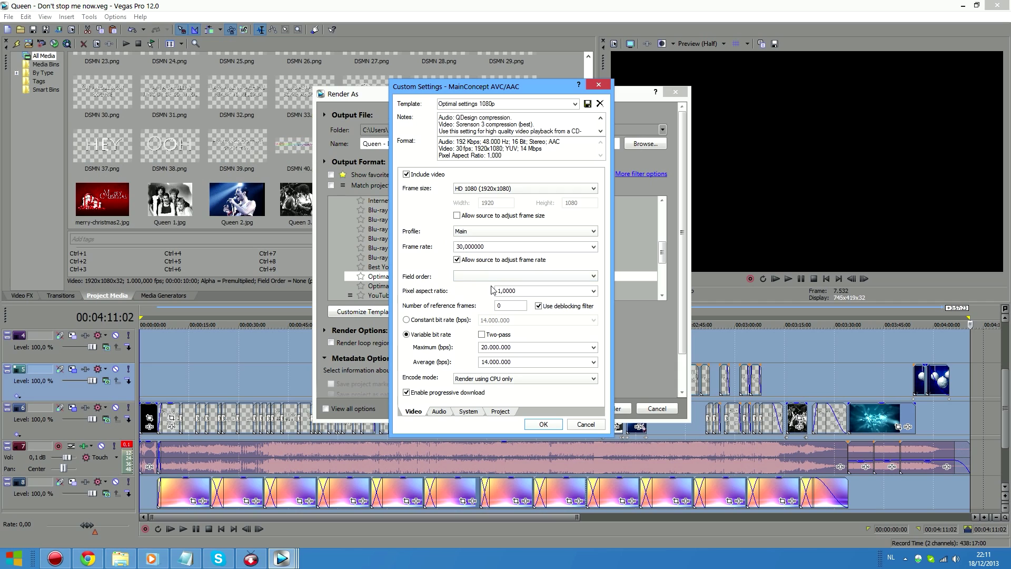
Enable two-pass encoding for the variable bit rate and edit the average bit rate.
left_click(482, 335)
double_click(520, 360)
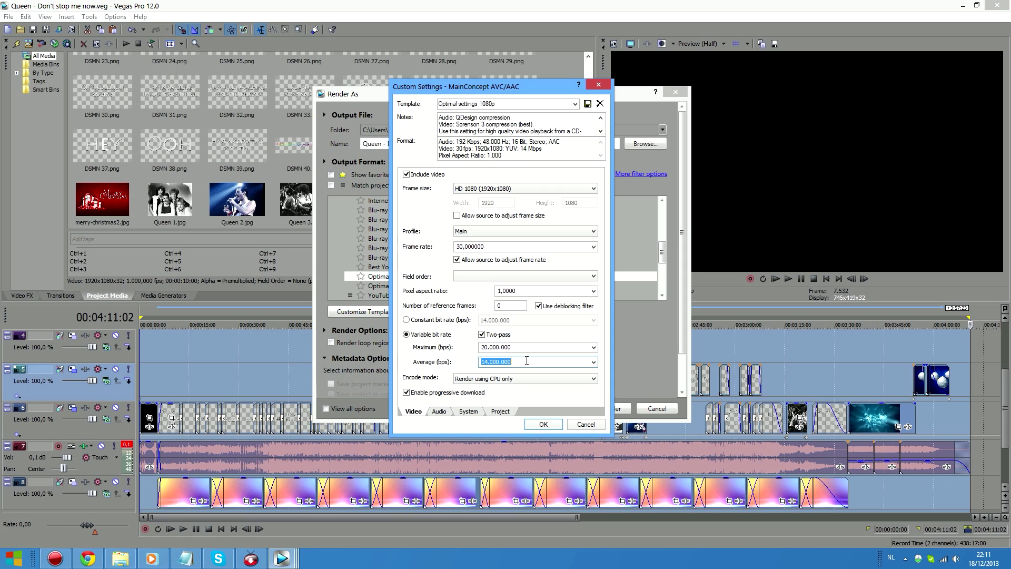
left_click(551, 362)
type("6")
Check the template's audio, system and project settings, accept the custom settings and render the video.
left_click(441, 412)
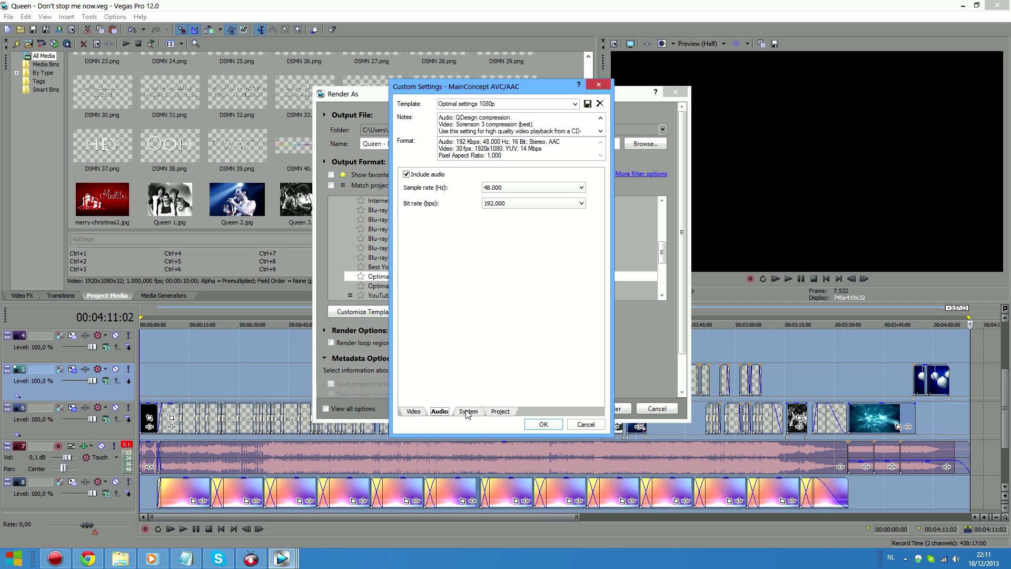
left_click(466, 413)
left_click(493, 413)
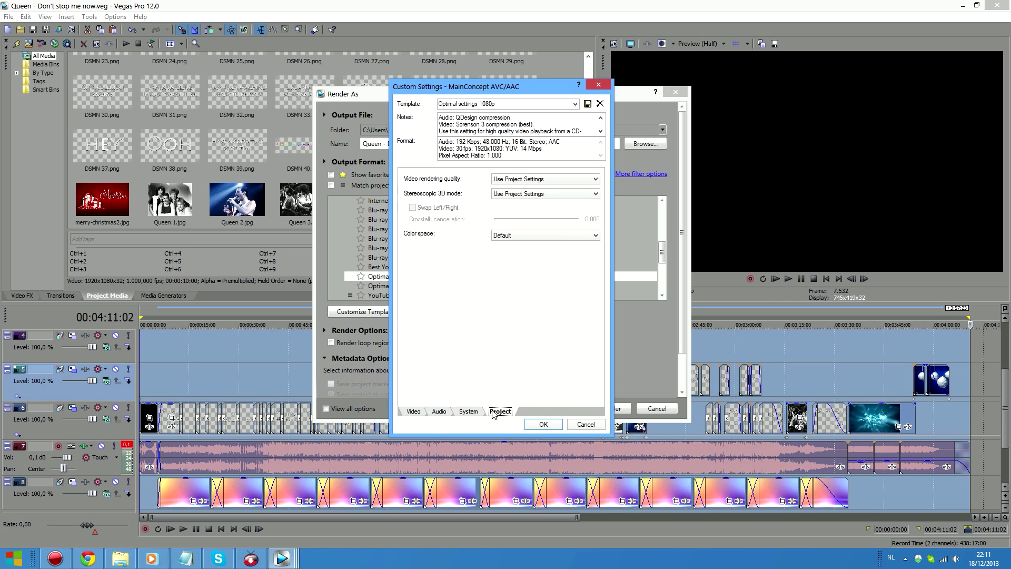
left_click(543, 424)
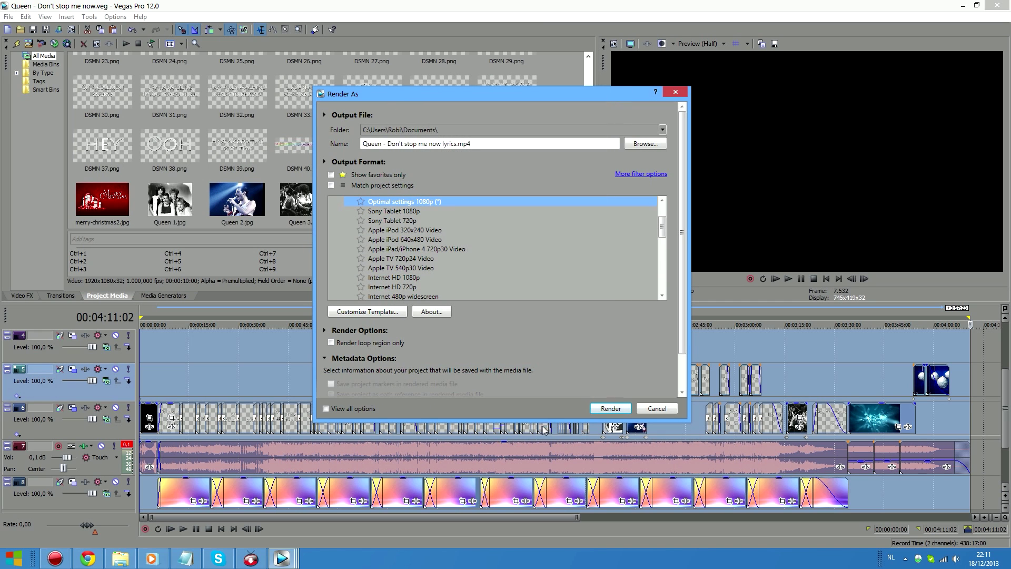
left_click(610, 409)
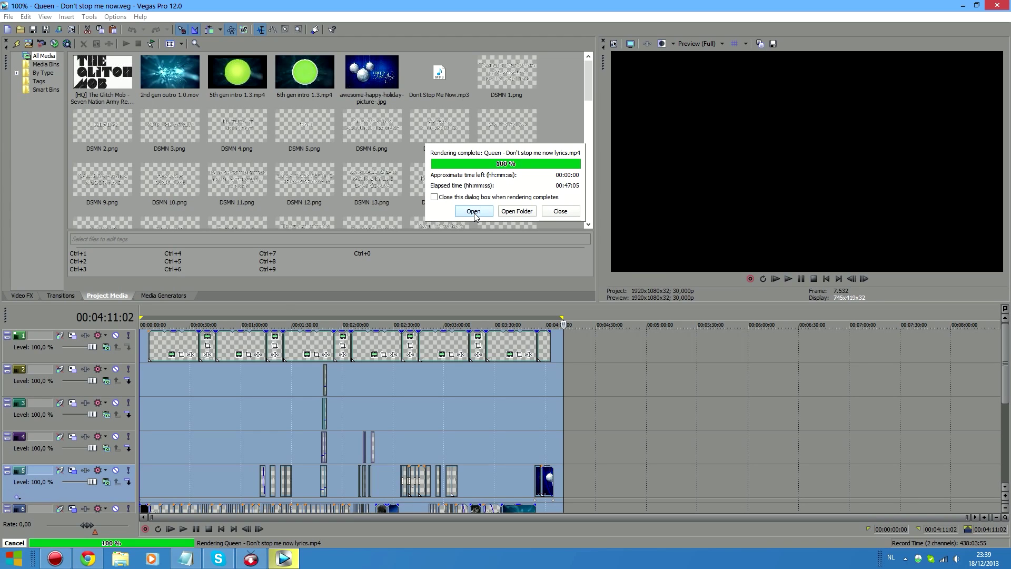
Open the rendered lyrics video in the media player, raise the volume and watch it in full screen.
left_click(473, 211)
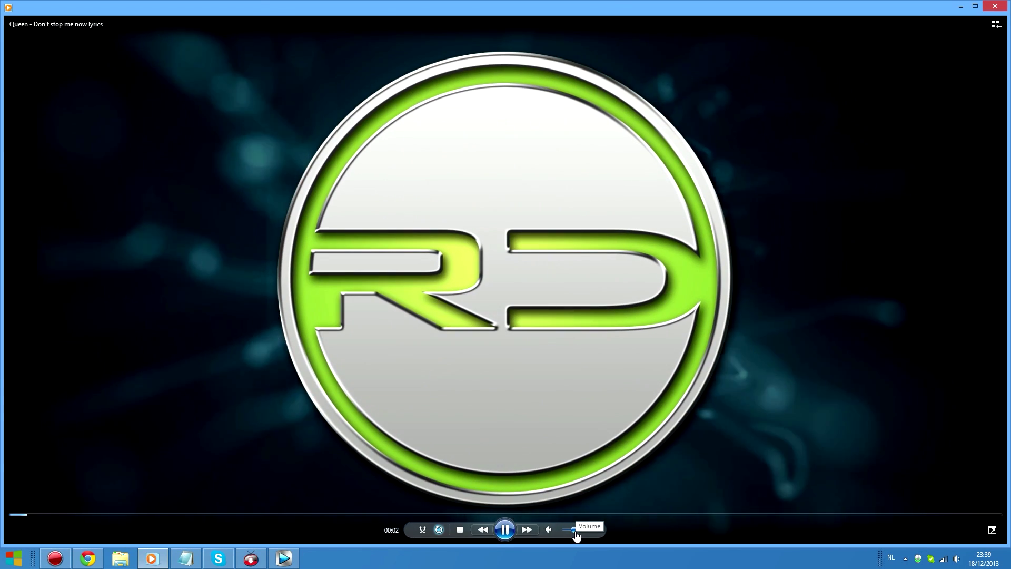
left_click(580, 530)
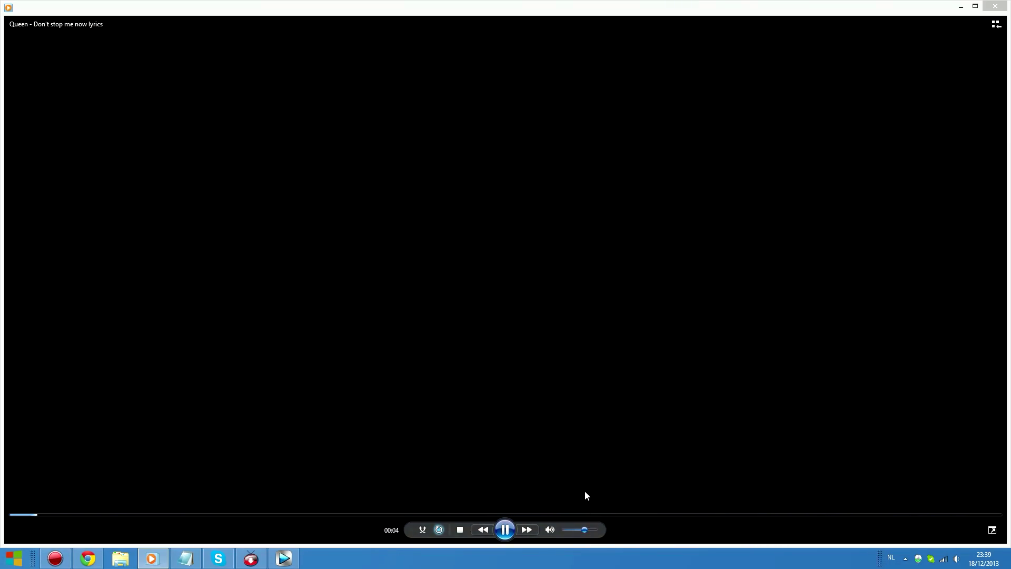
double_click(586, 492)
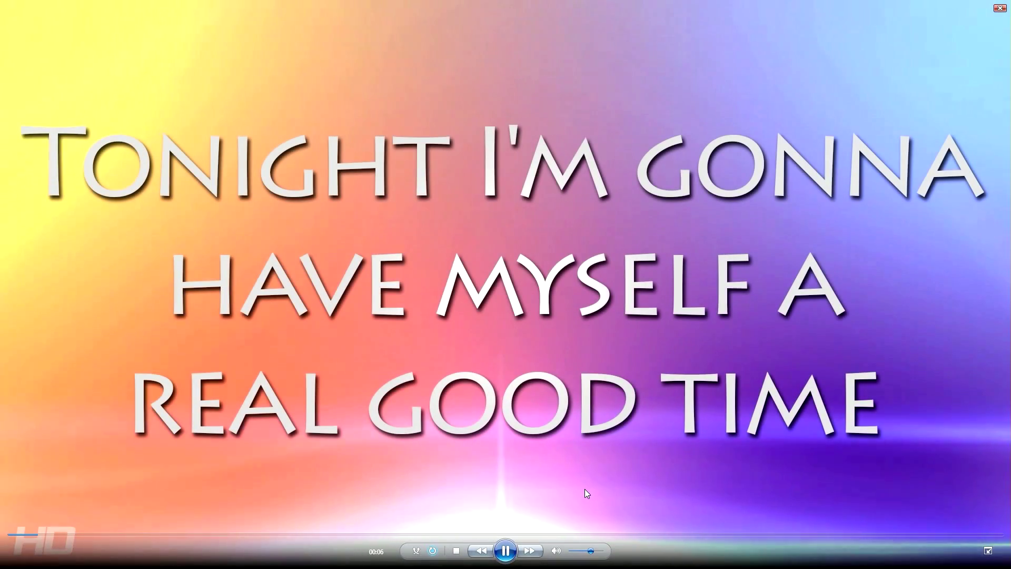